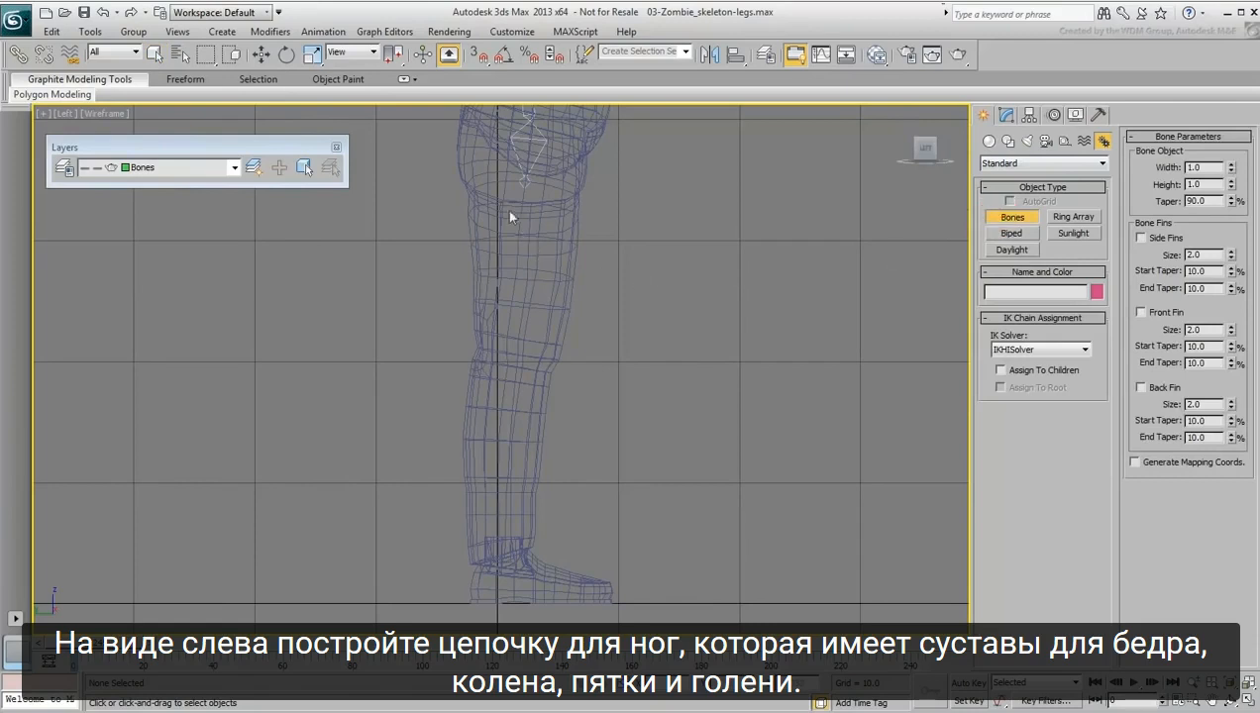
# Draw a leg bone chain in the Left view with joints at the hip, knee, ankle, ball of the foot and toe
pyautogui.click(505, 186)
pyautogui.click(516, 337)
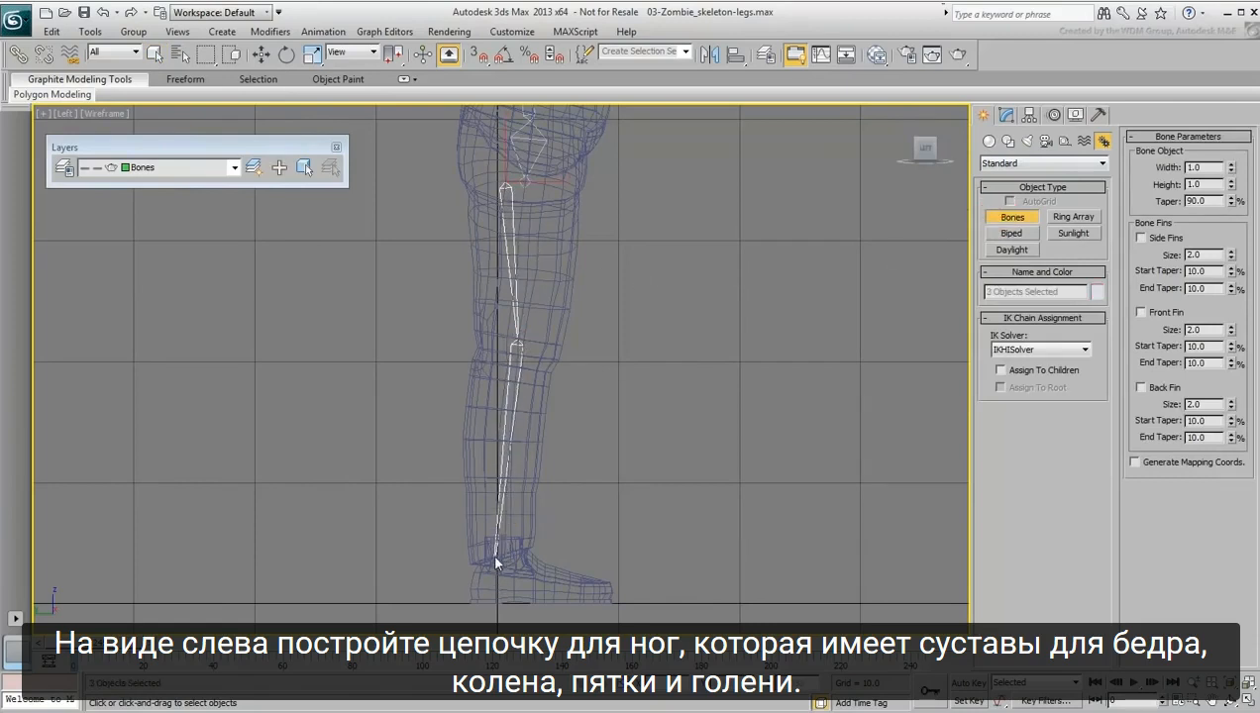
pyautogui.click(494, 553)
pyautogui.click(612, 590)
pyautogui.rightClick(604, 589)
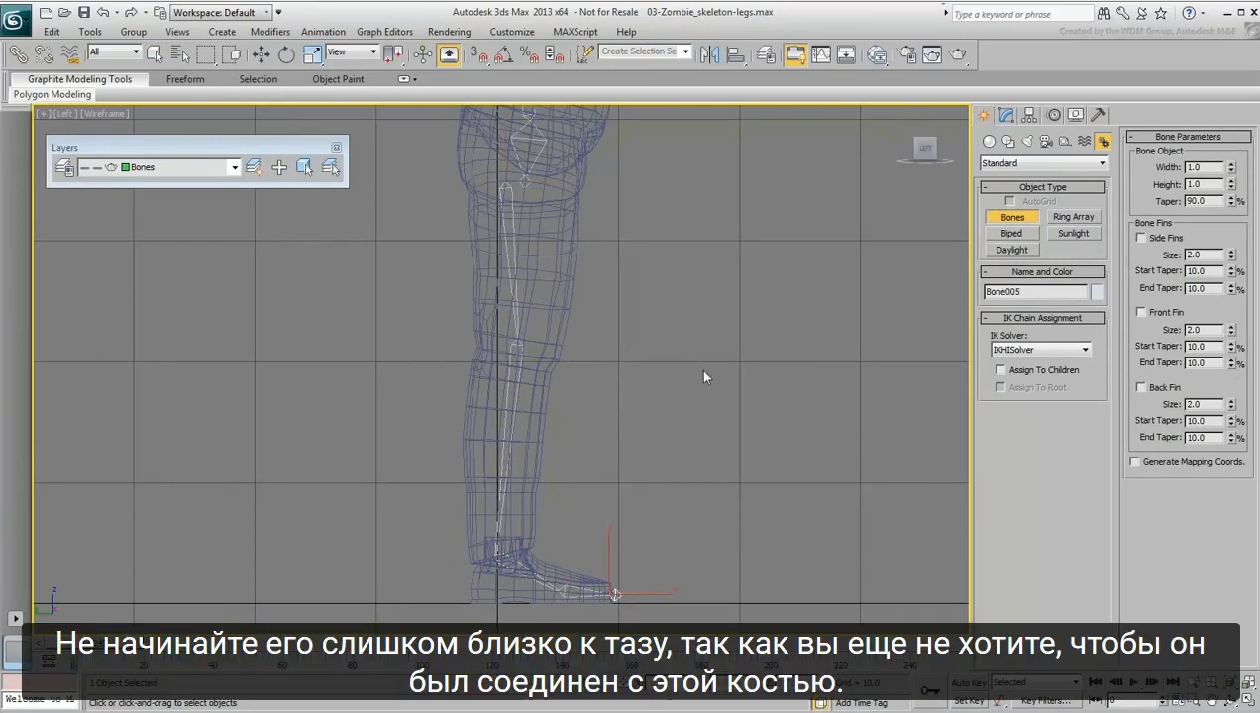
# Turn on Bone Edit Mode in Bone Tools and move the hip joint up and forward to near the pelvis centre
pyautogui.click(329, 33)
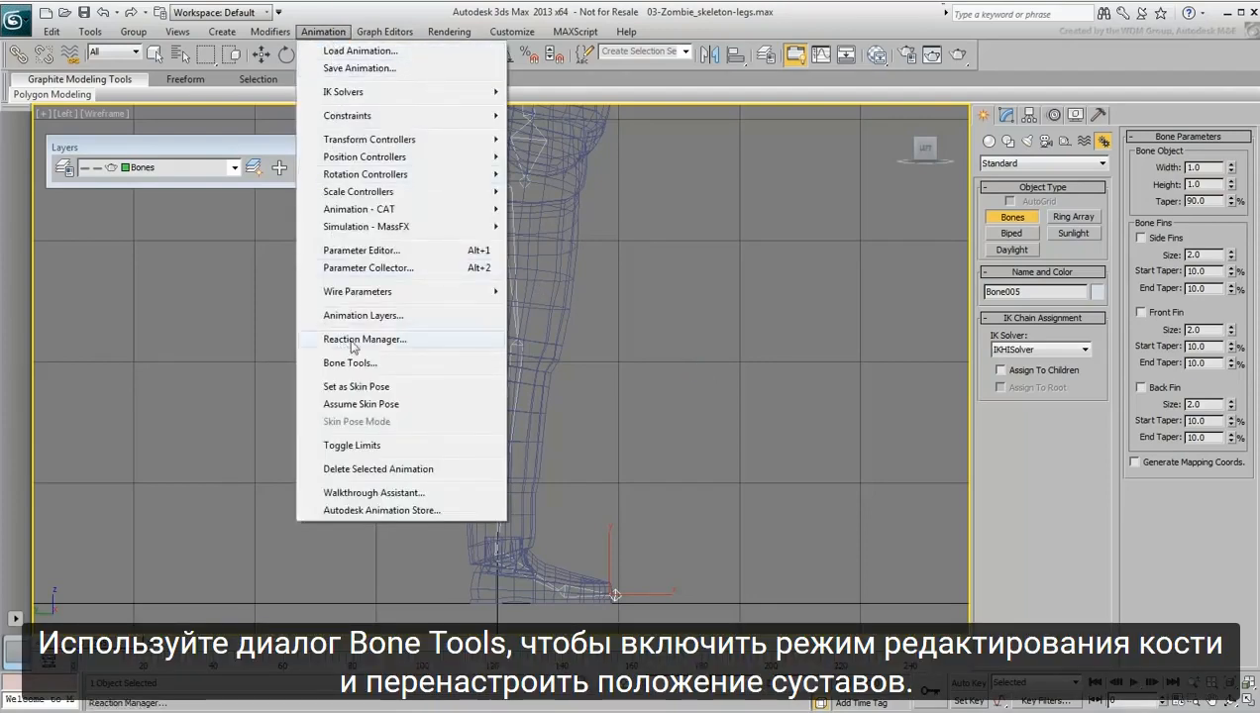
pyautogui.click(352, 362)
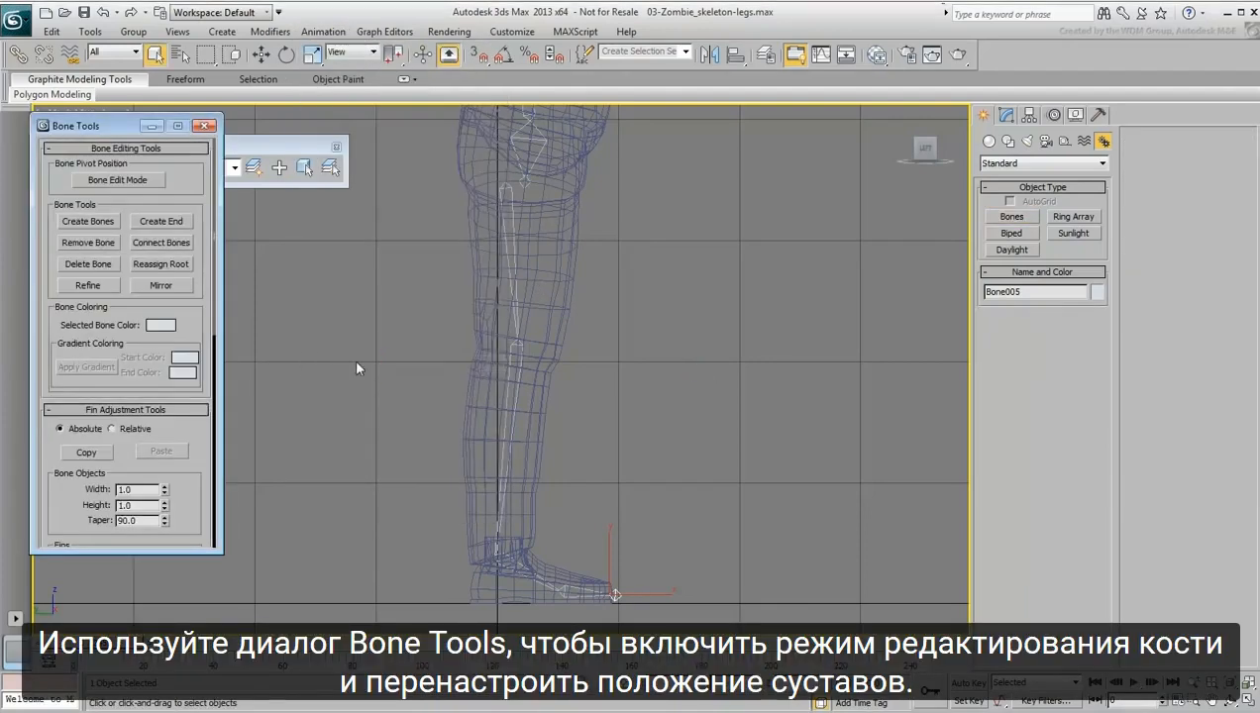
pyautogui.click(117, 180)
pyautogui.moveTo(632, 224); pyautogui.dragTo(474, 254)
pyautogui.scroll(10, 500, 265)
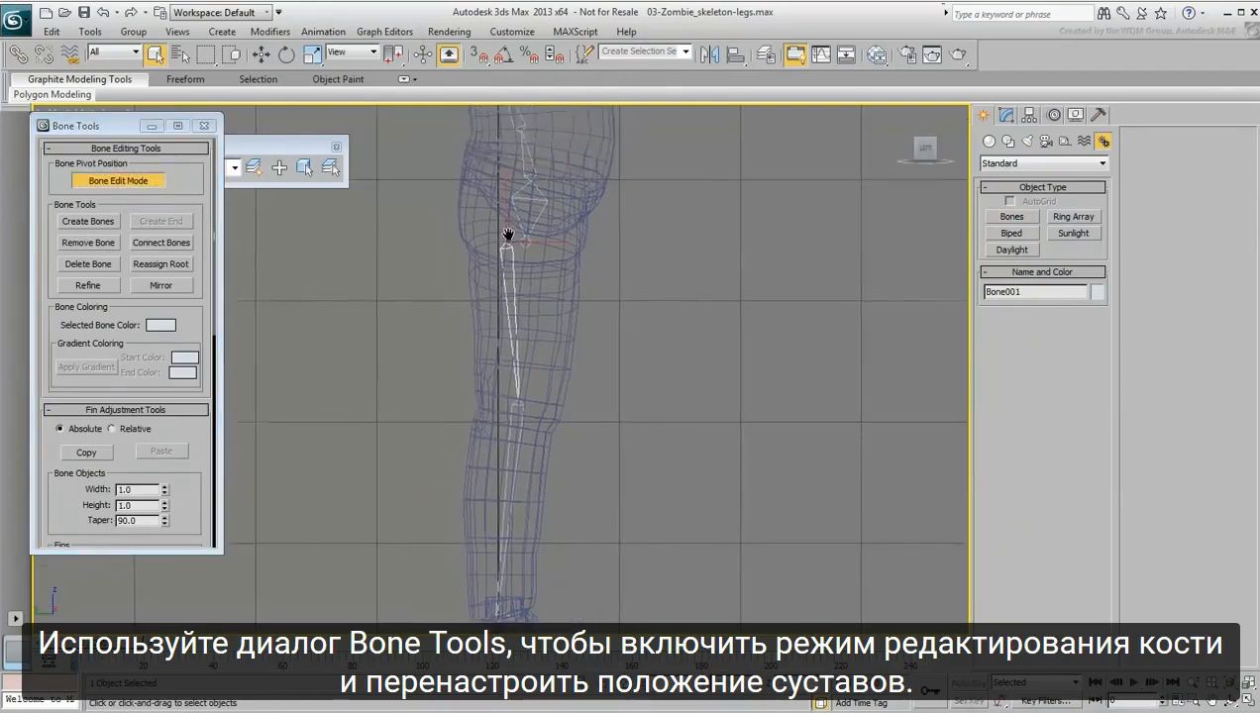
pyautogui.rightClick(503, 342)
pyautogui.click(555, 347)
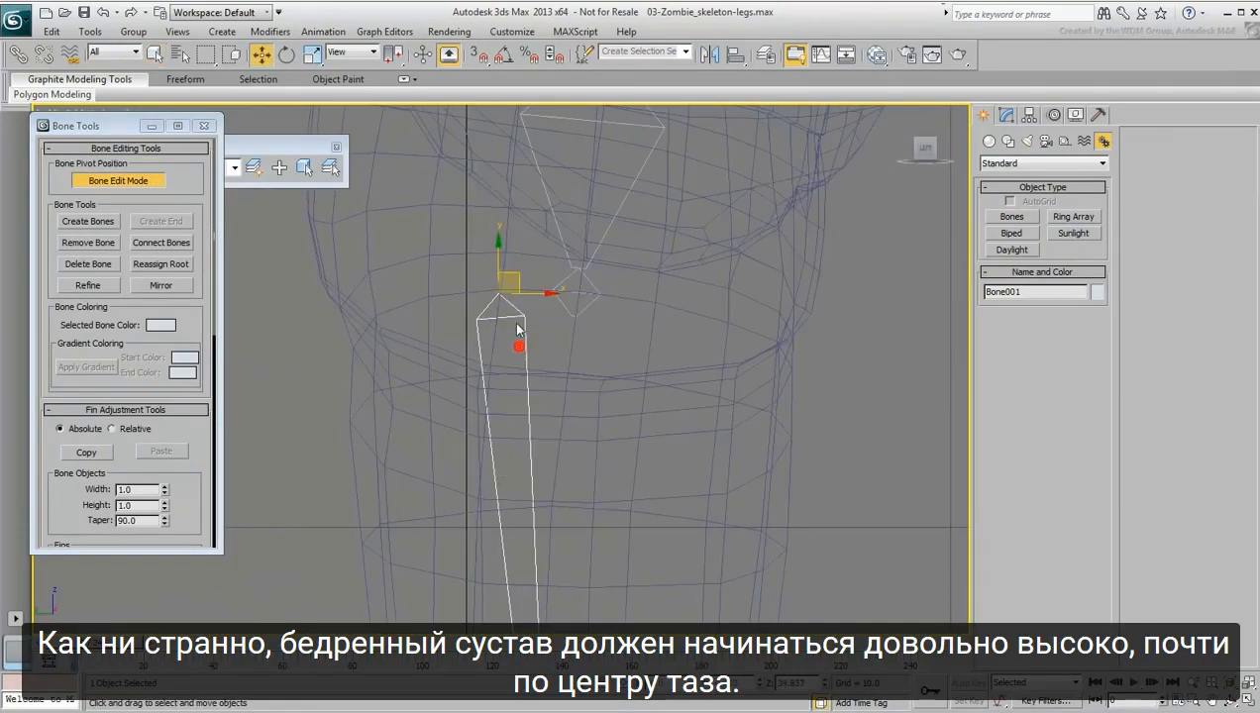
pyautogui.moveTo(515, 272); pyautogui.dragTo(600, 189)
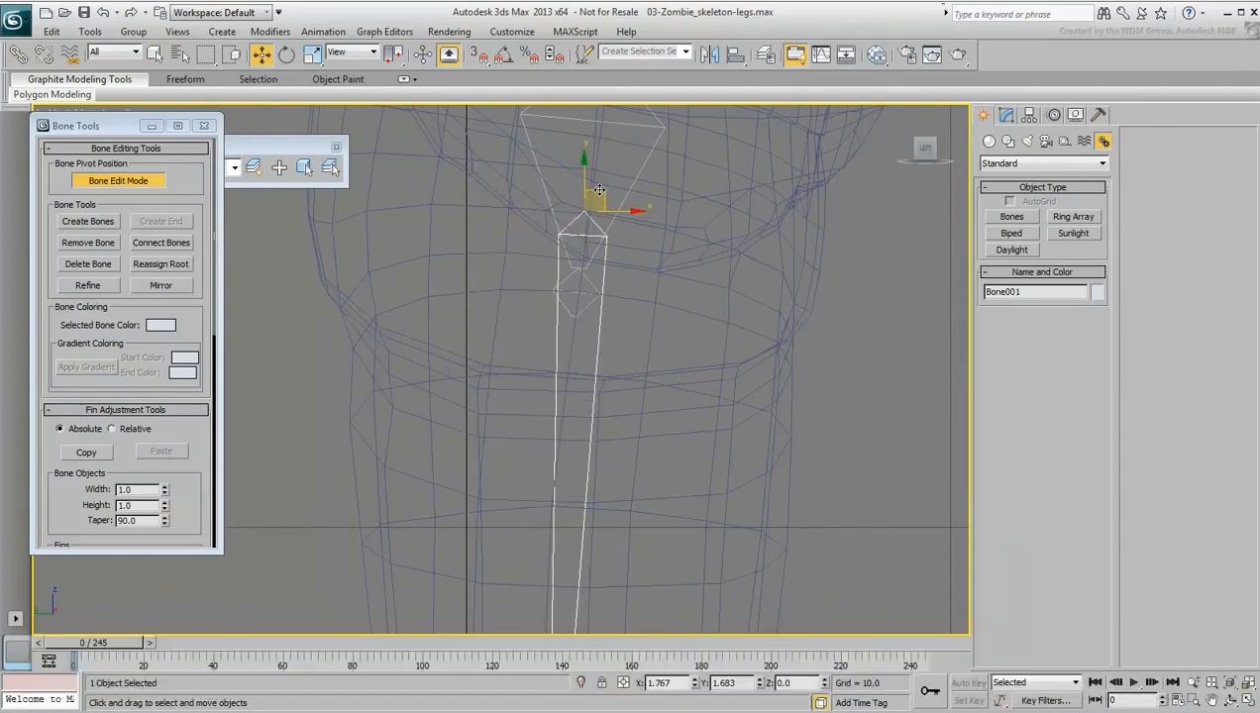
pyautogui.moveTo(599, 189); pyautogui.dragTo(602, 162)
# Move the knee joint slightly forward, keeping a slight angle between the thigh and shin bones
pyautogui.moveTo(637, 416); pyautogui.dragTo(626, 343, button='middle')
pyautogui.scroll(-2, 626, 342)
pyautogui.moveTo(639, 480); pyautogui.dragTo(643, 280, button='middle')
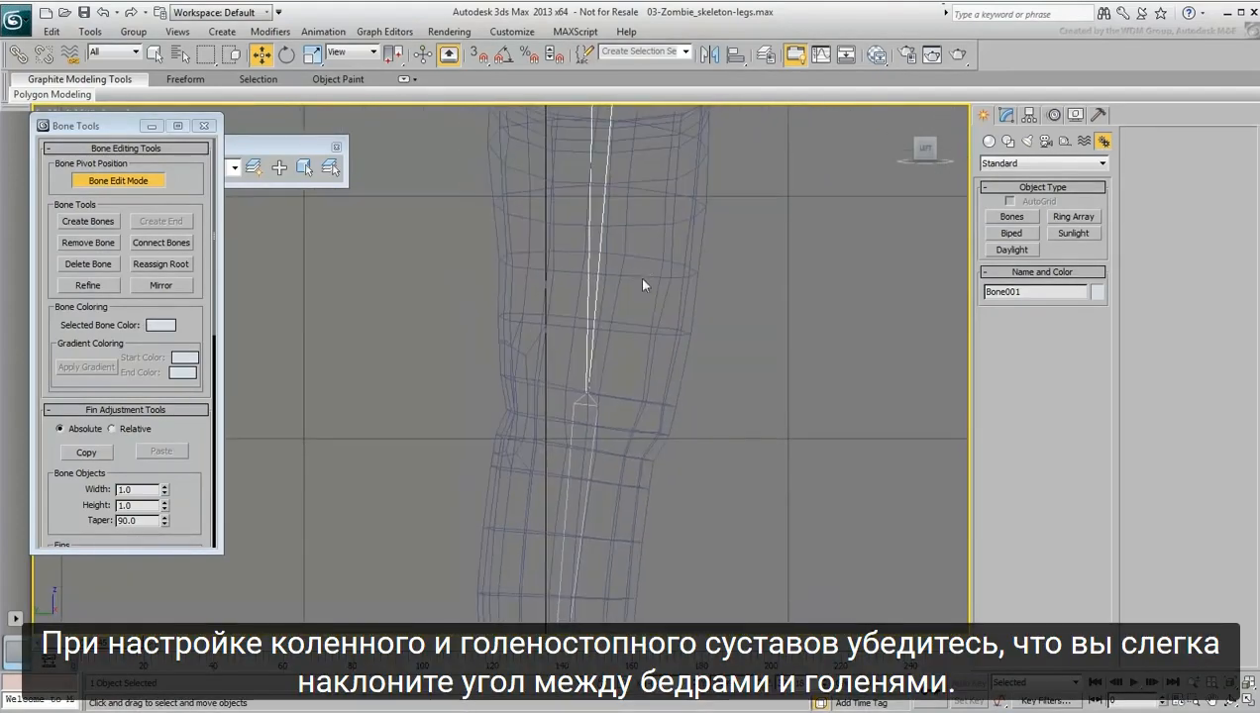
pyautogui.click(590, 451)
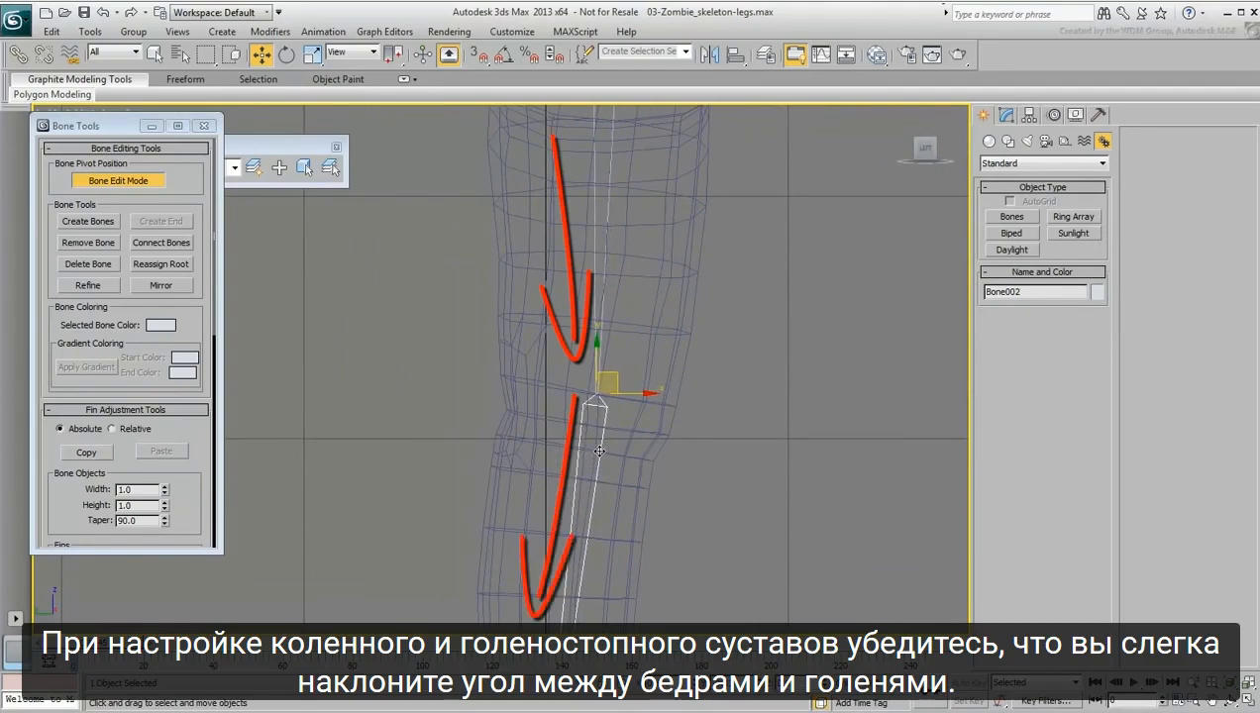
# Move the ankle joint and the ball-of-foot joint slightly forward to fit the foot mesh
pyautogui.moveTo(649, 496); pyautogui.dragTo(624, 368, button='middle')
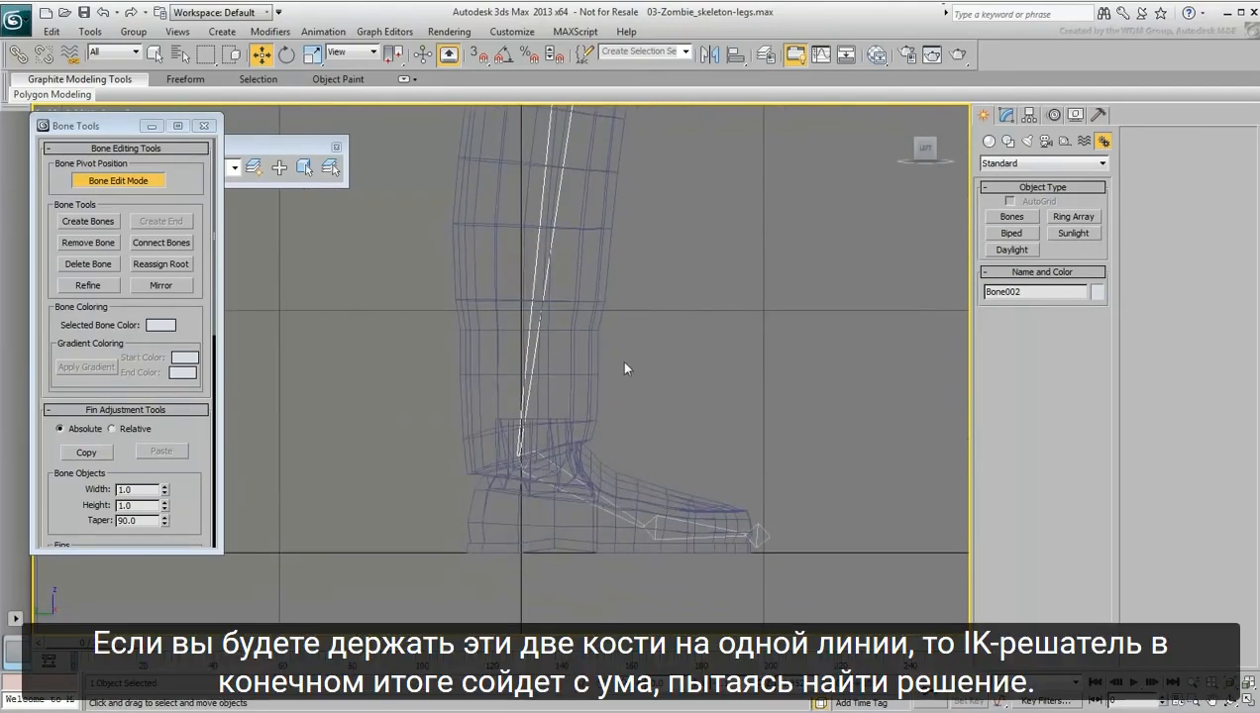
pyautogui.click(539, 459)
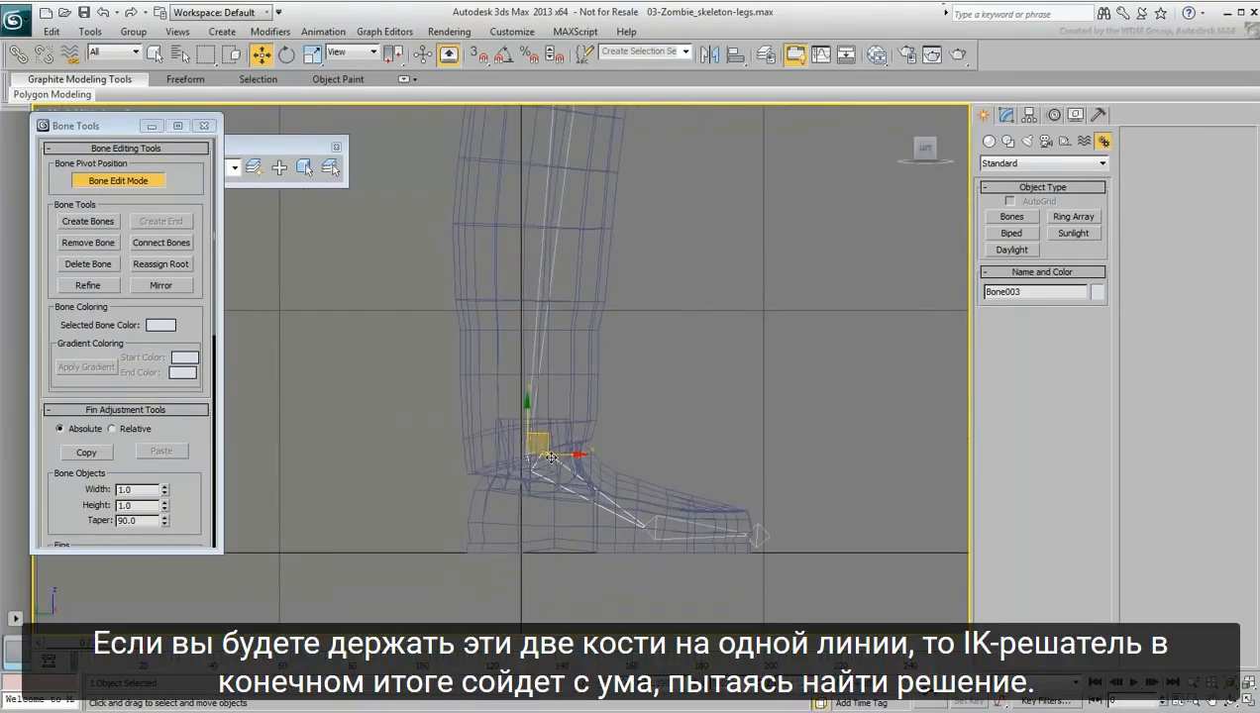
pyautogui.click(672, 538)
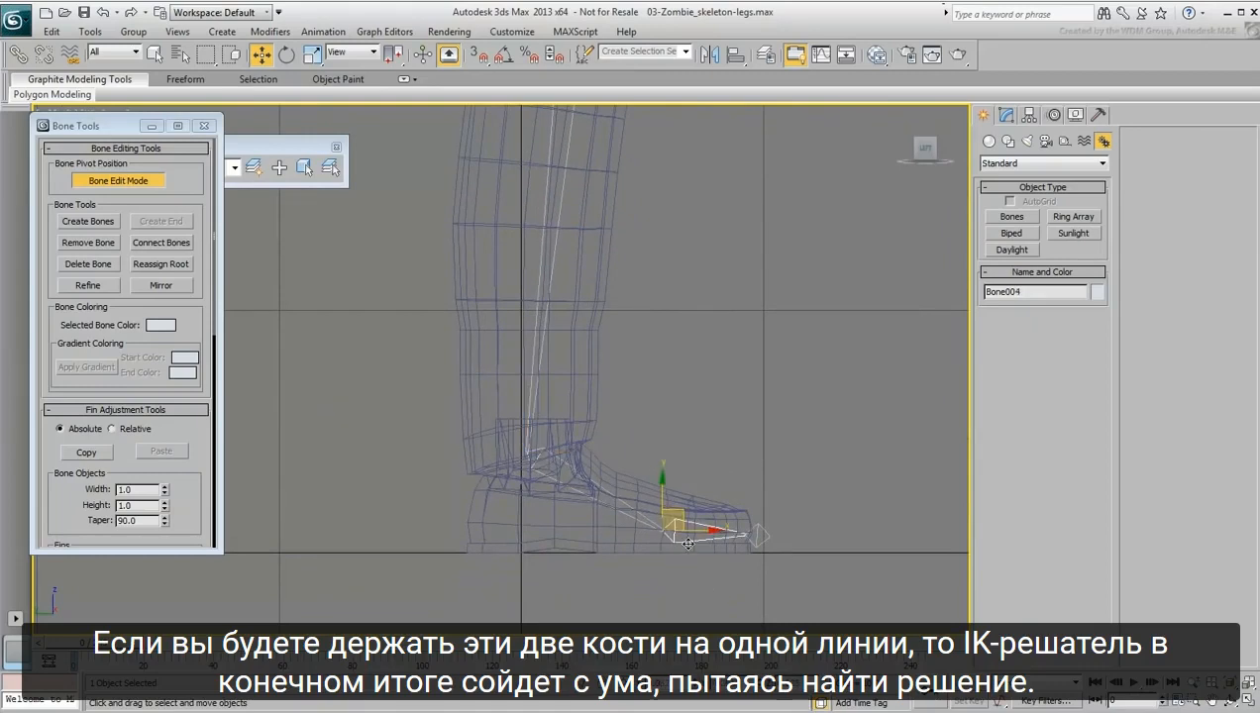
# Select all the leg bones and reset their stretch in the Bone Tools object properties
pyautogui.scroll(-3, 692, 346)
pyautogui.moveTo(692, 346); pyautogui.dragTo(655, 439, button='middle')
pyautogui.moveTo(810, 291); pyautogui.dragTo(451, 595)
pyautogui.moveTo(198, 511); pyautogui.dragTo(153, 95)
pyautogui.click(158, 438)
pyautogui.scroll(1, 188, 233)
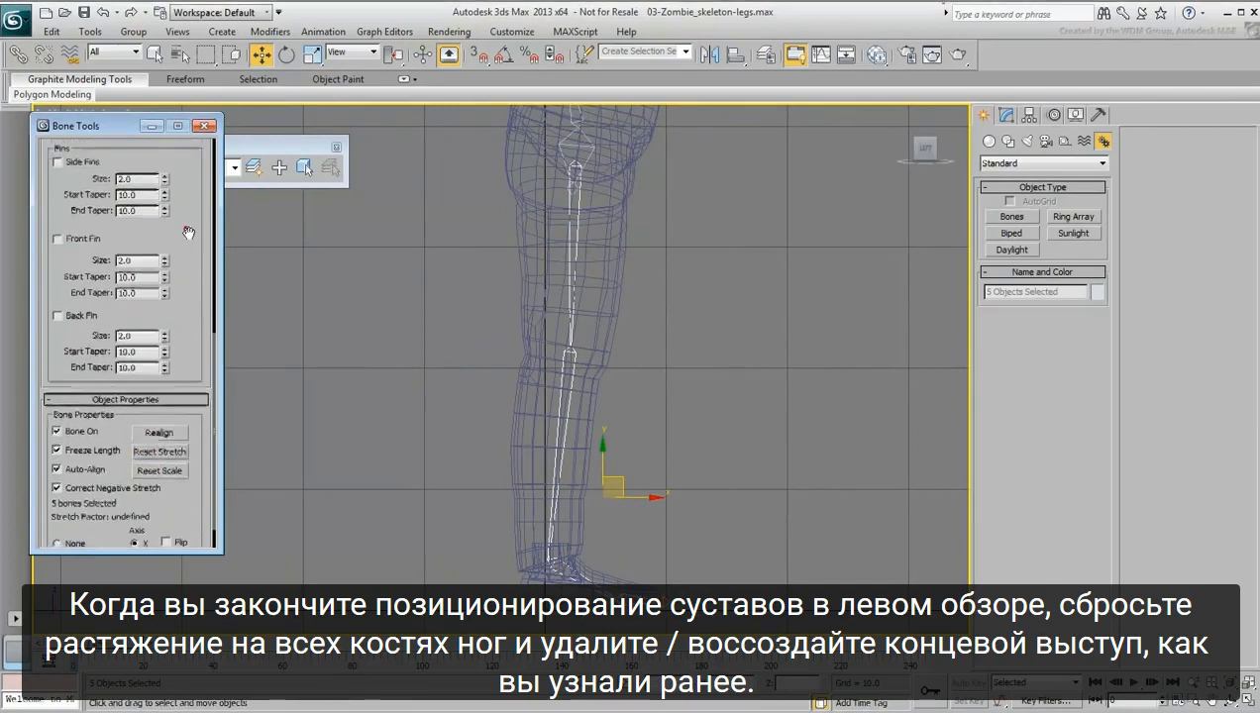
pyautogui.scroll(5, 189, 233)
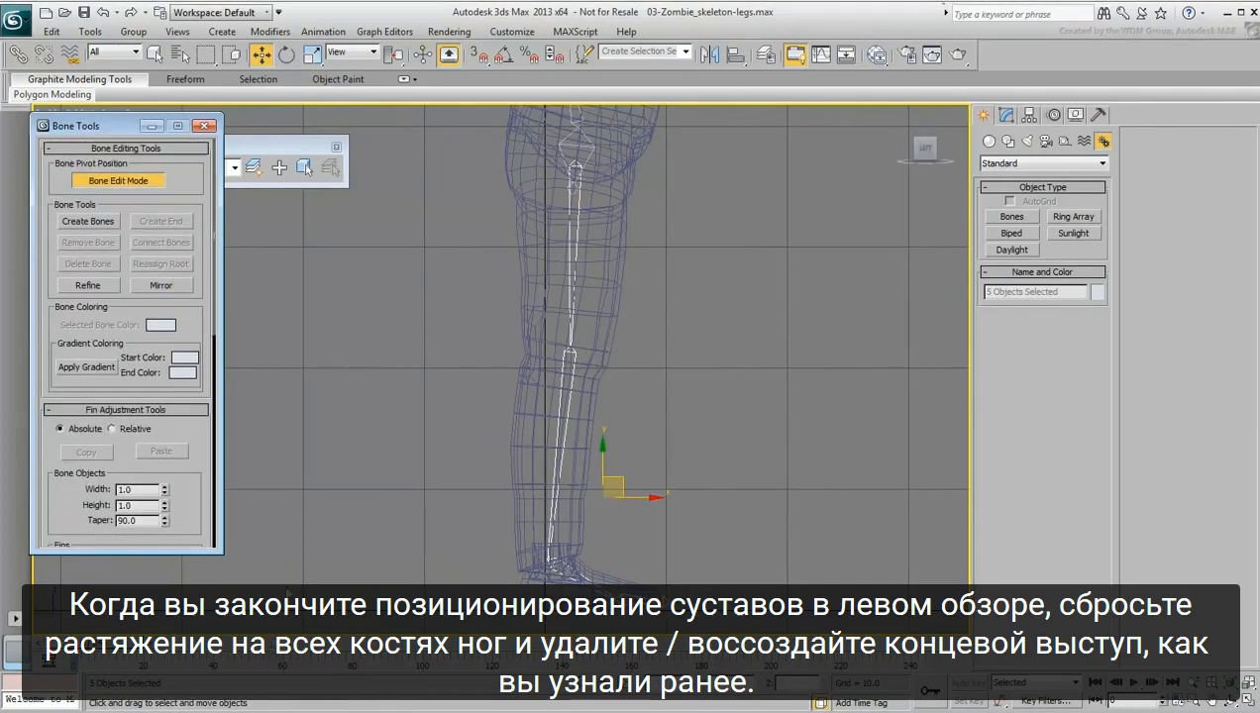
# Delete the end nub at the toe and recreate it from the toe bone with Create End
pyautogui.scroll(5, 555, 470)
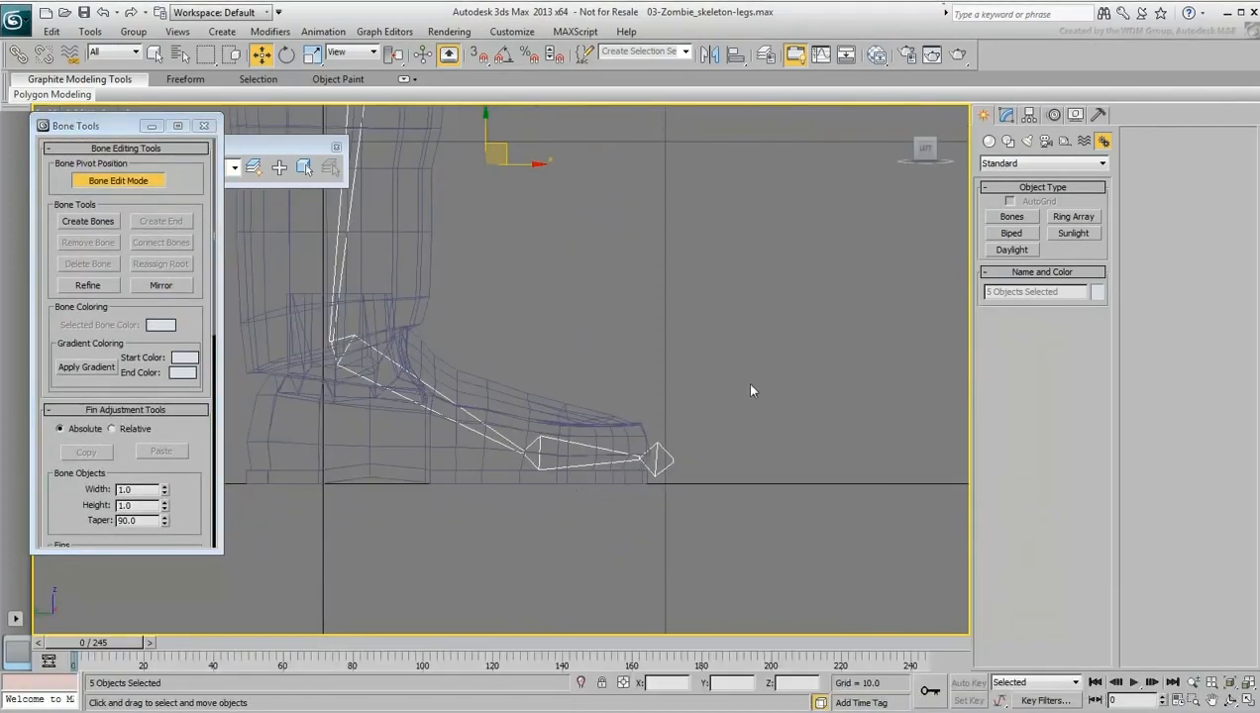
pyautogui.moveTo(748, 386); pyautogui.dragTo(670, 494)
pyautogui.click(670, 494)
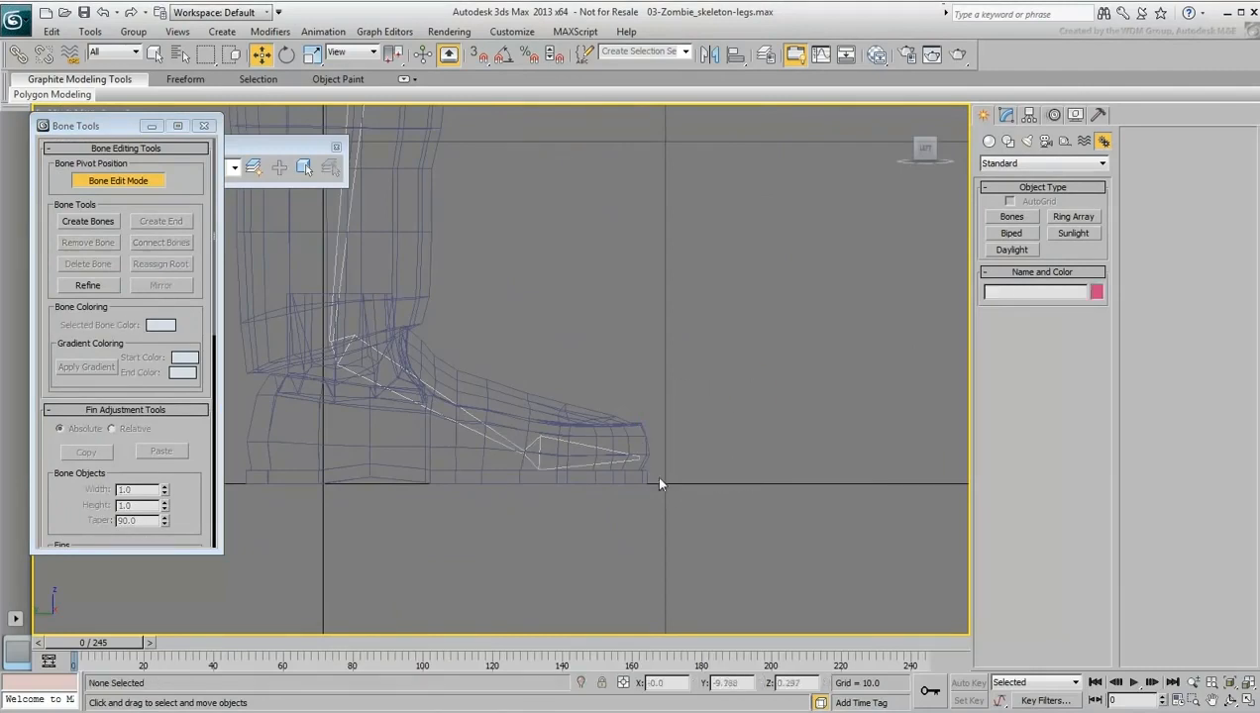
pyautogui.moveTo(682, 363); pyautogui.dragTo(621, 485)
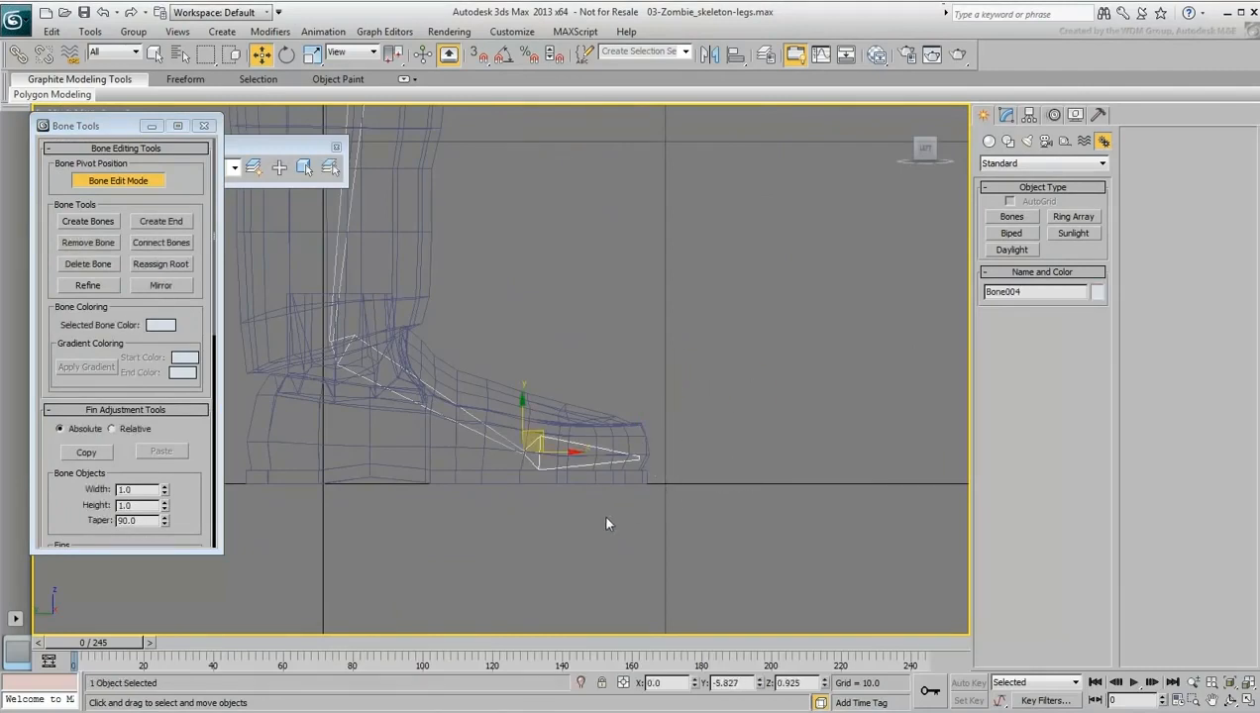
pyautogui.click(160, 221)
# In the Front view, exit Bone Edit Mode and move the thigh bone along X to line up with the character's left leg
pyautogui.press('f')
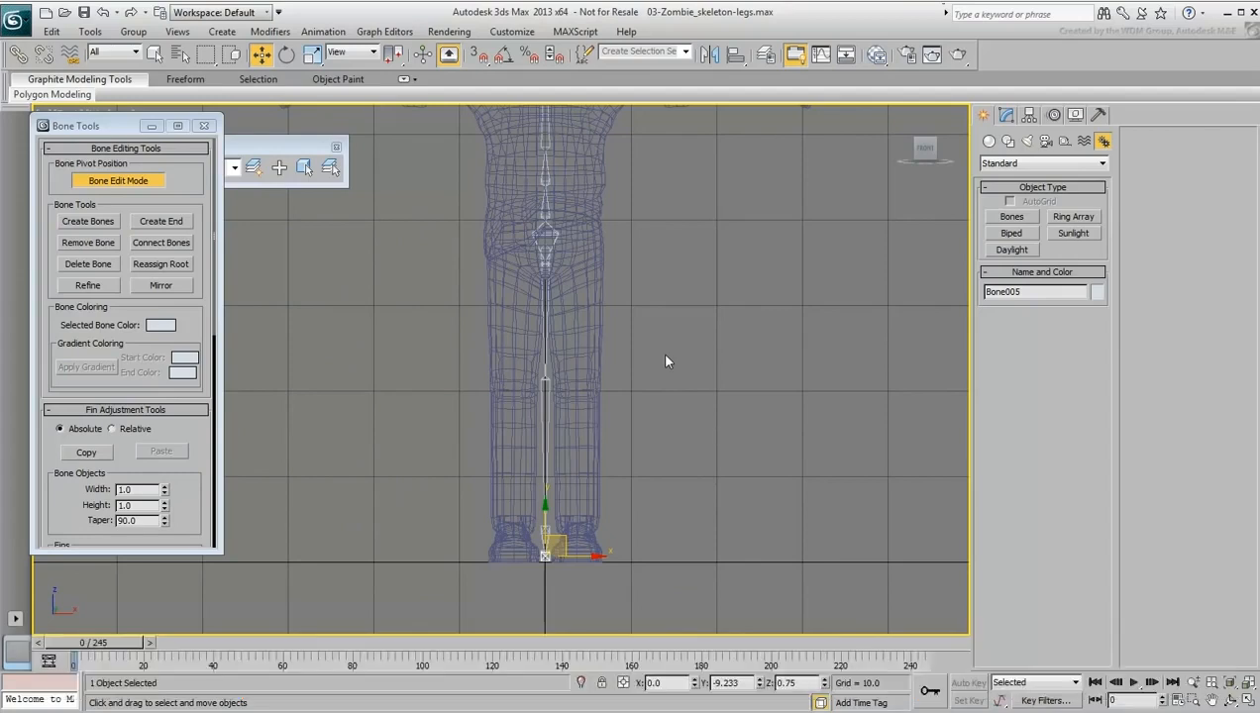
pyautogui.click(132, 182)
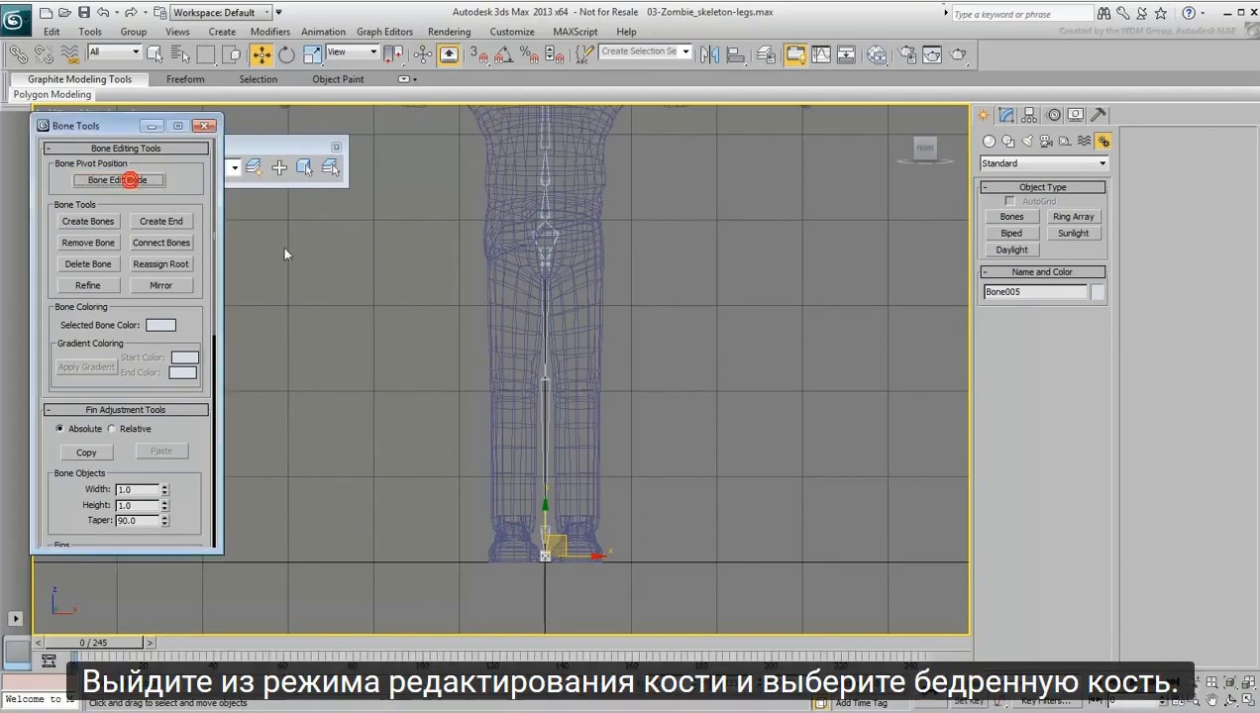
pyautogui.click(546, 322)
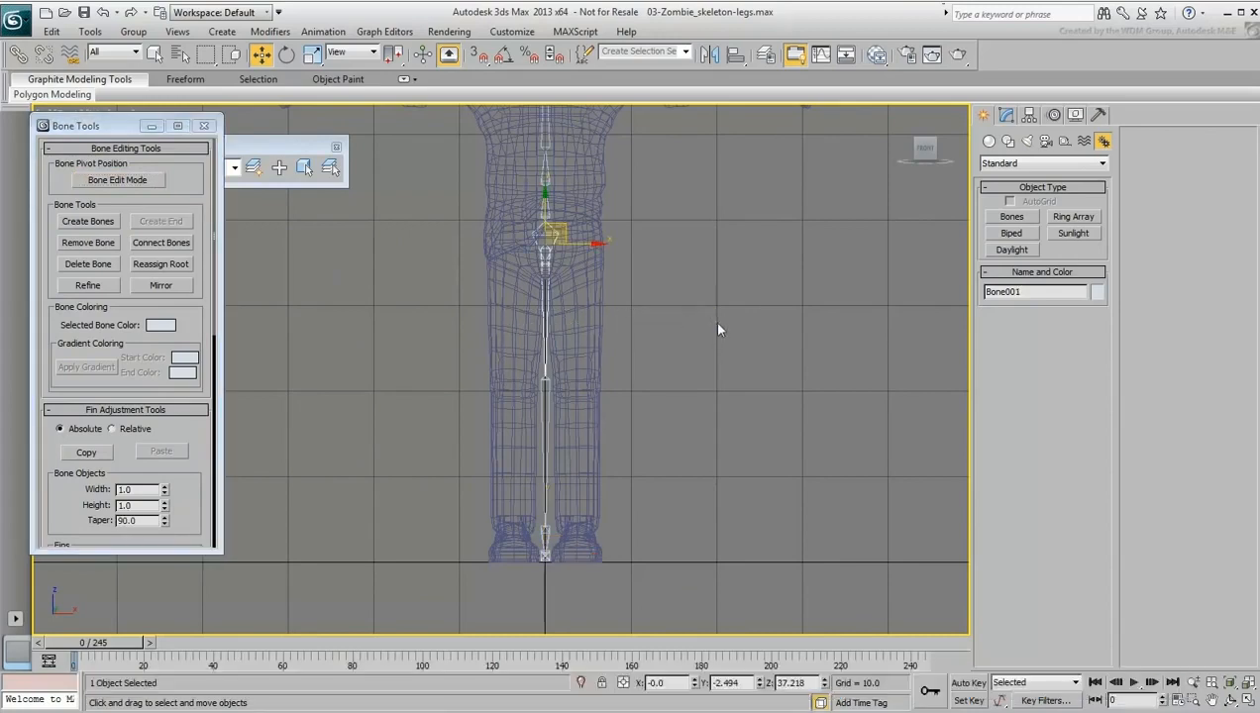
pyautogui.scroll(5, 584, 299)
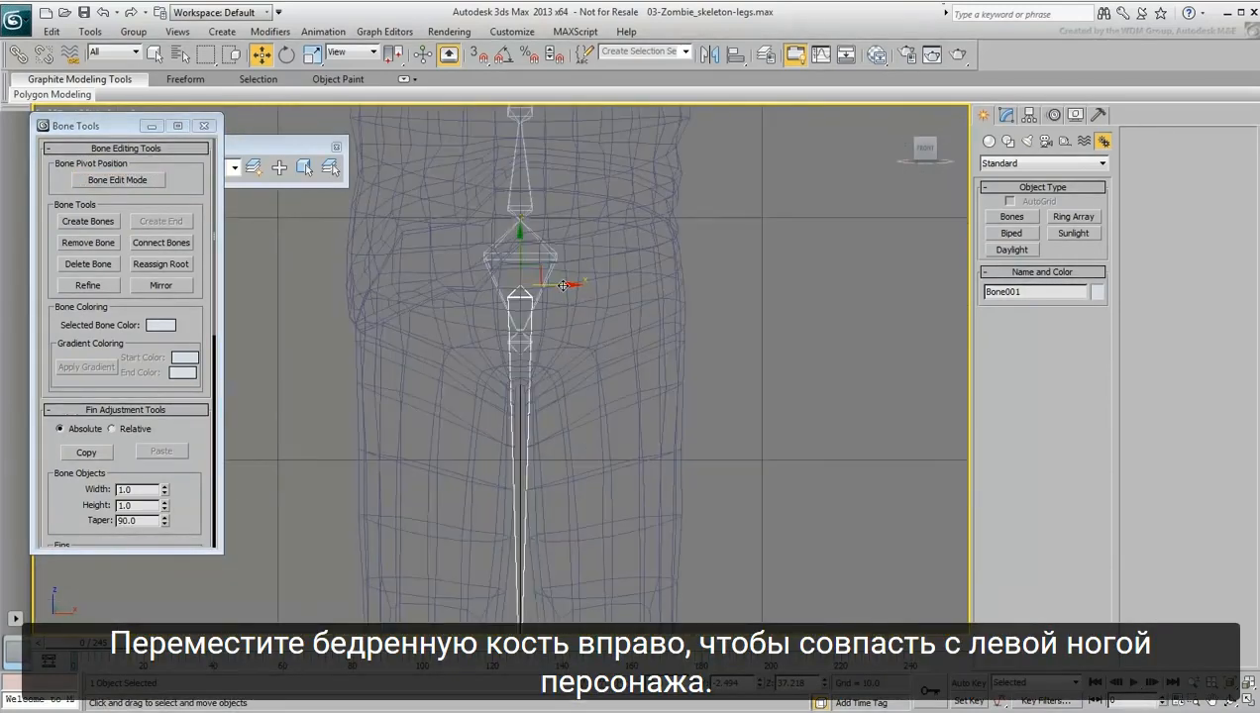
pyautogui.moveTo(562, 285); pyautogui.dragTo(661, 291)
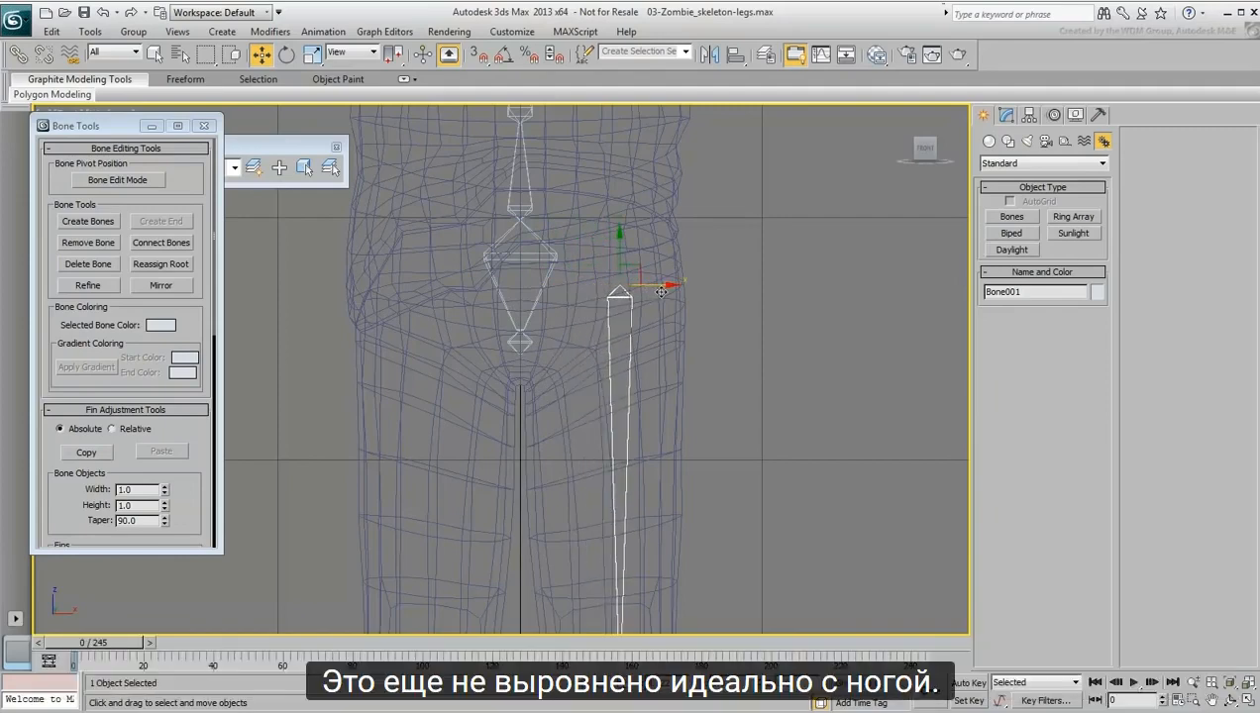
# Try to move the knee joint sideways along X in Bone Edit Mode
pyautogui.scroll(-3, 729, 356)
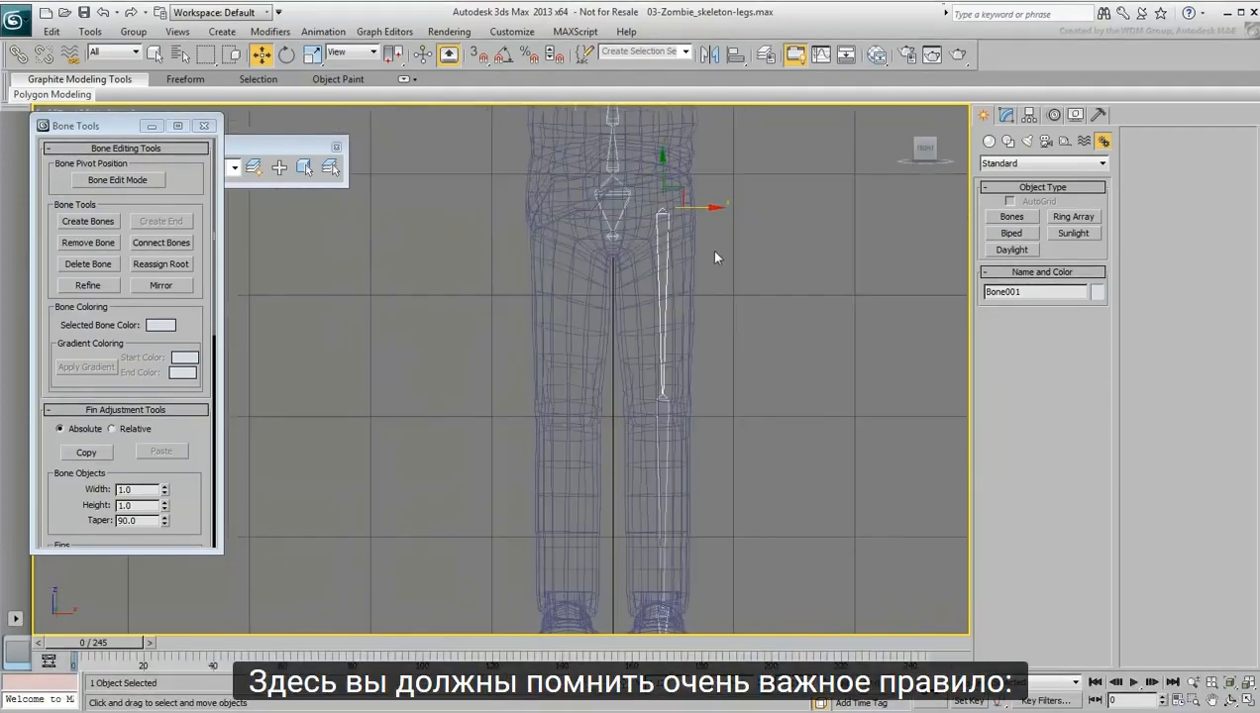
pyautogui.scroll(-2, 712, 386)
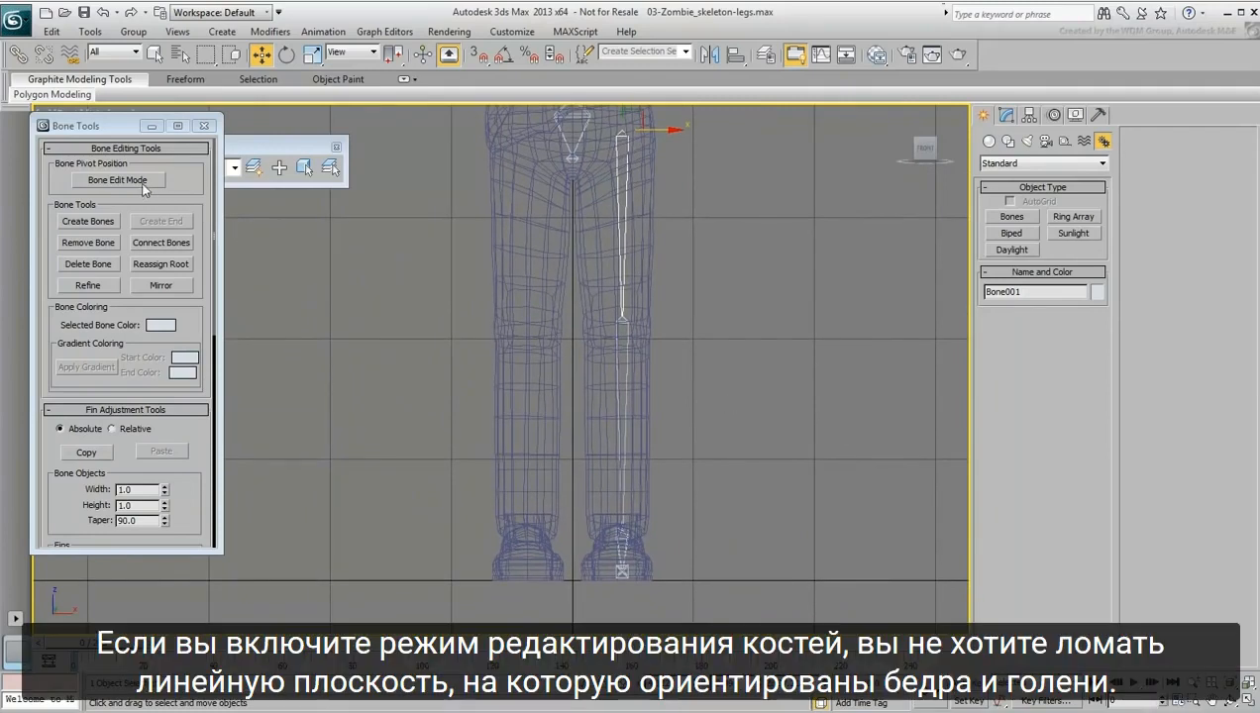
pyautogui.click(139, 179)
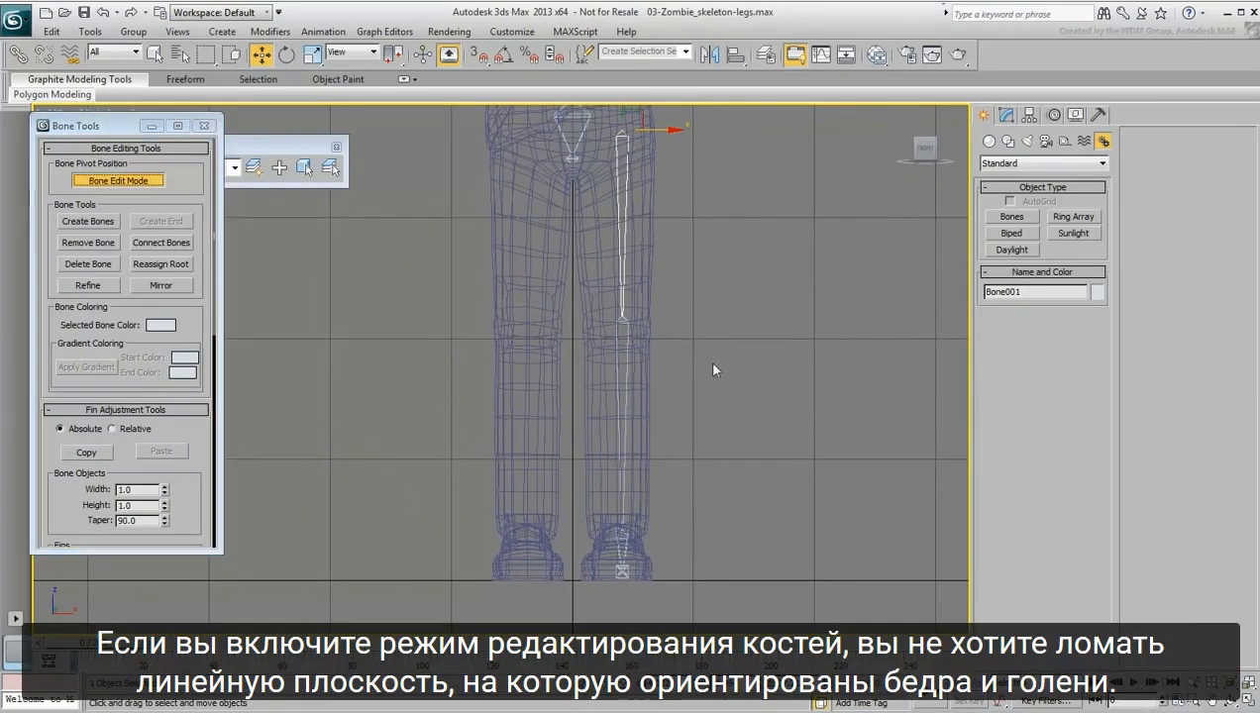
pyautogui.moveTo(708, 359); pyautogui.dragTo(599, 376)
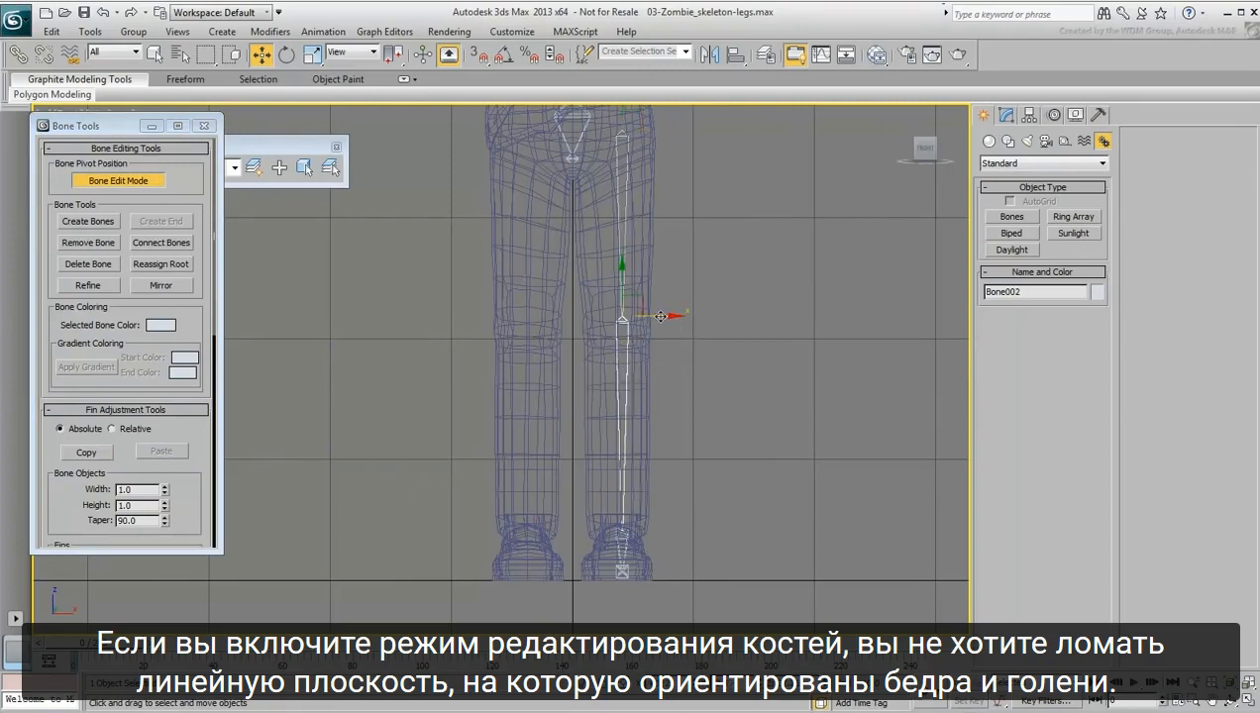
pyautogui.moveTo(661, 316); pyautogui.dragTo(709, 316)
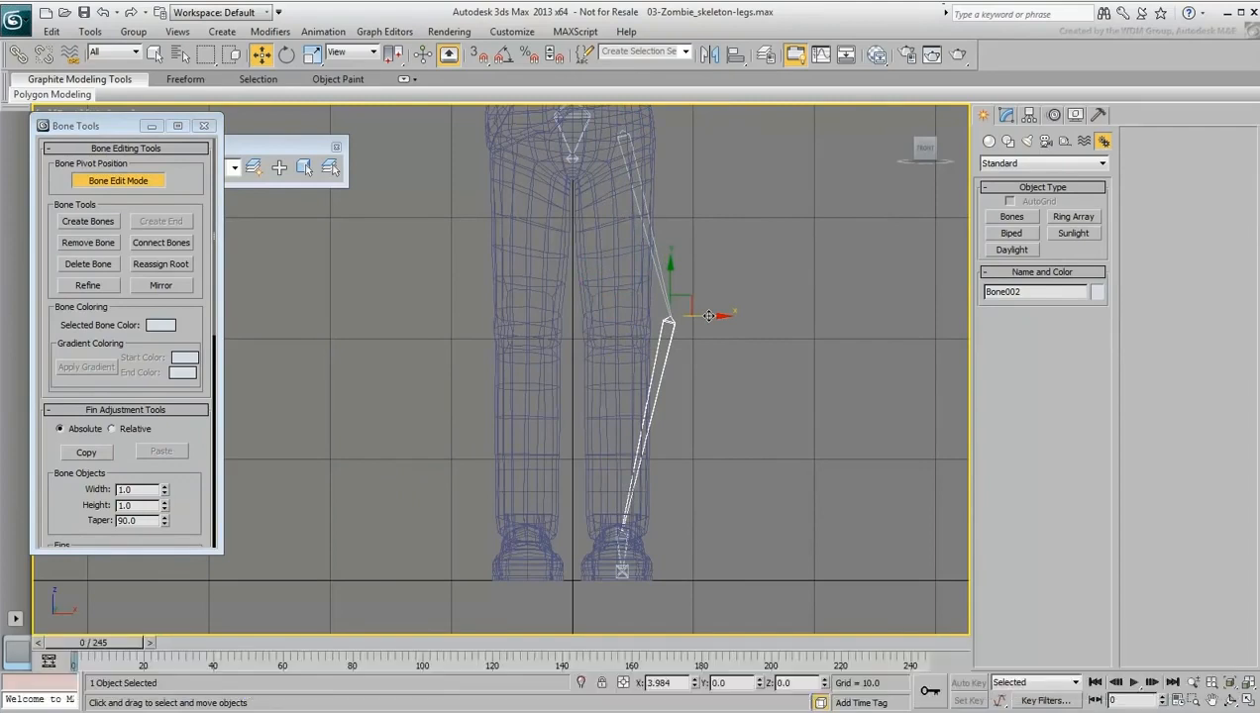
pyautogui.rightClick(709, 316)
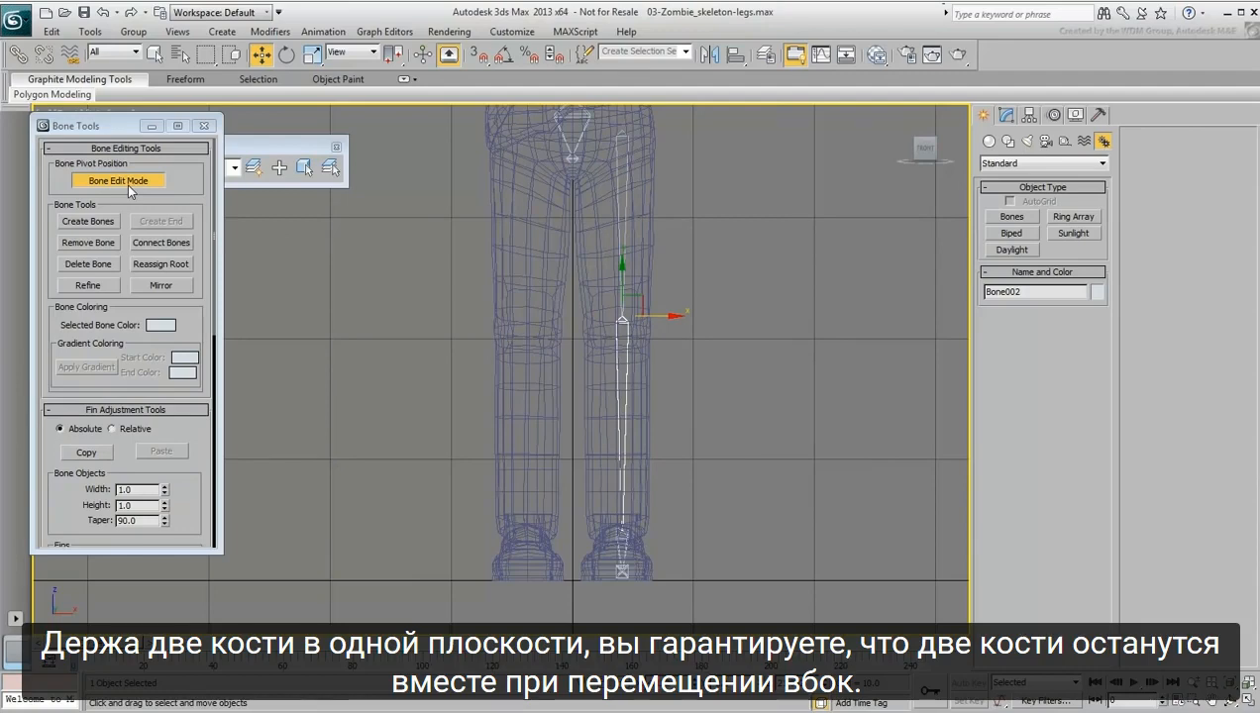
# Exit Bone Edit Mode and try to rotate the thigh bone in the Front view to fit the chain to the leg
pyautogui.click(126, 184)
pyautogui.moveTo(745, 211); pyautogui.dragTo(598, 236)
pyautogui.rightClick(685, 210)
pyautogui.click(705, 237)
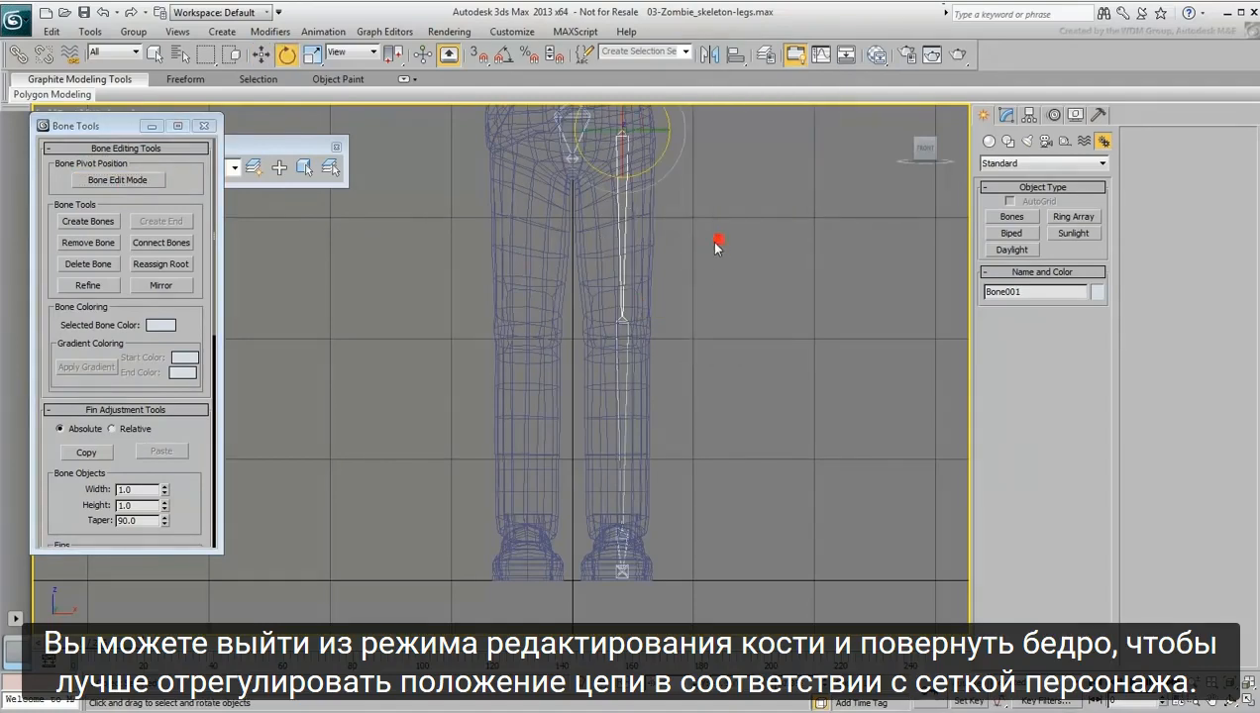
pyautogui.moveTo(659, 159); pyautogui.dragTo(657, 159)
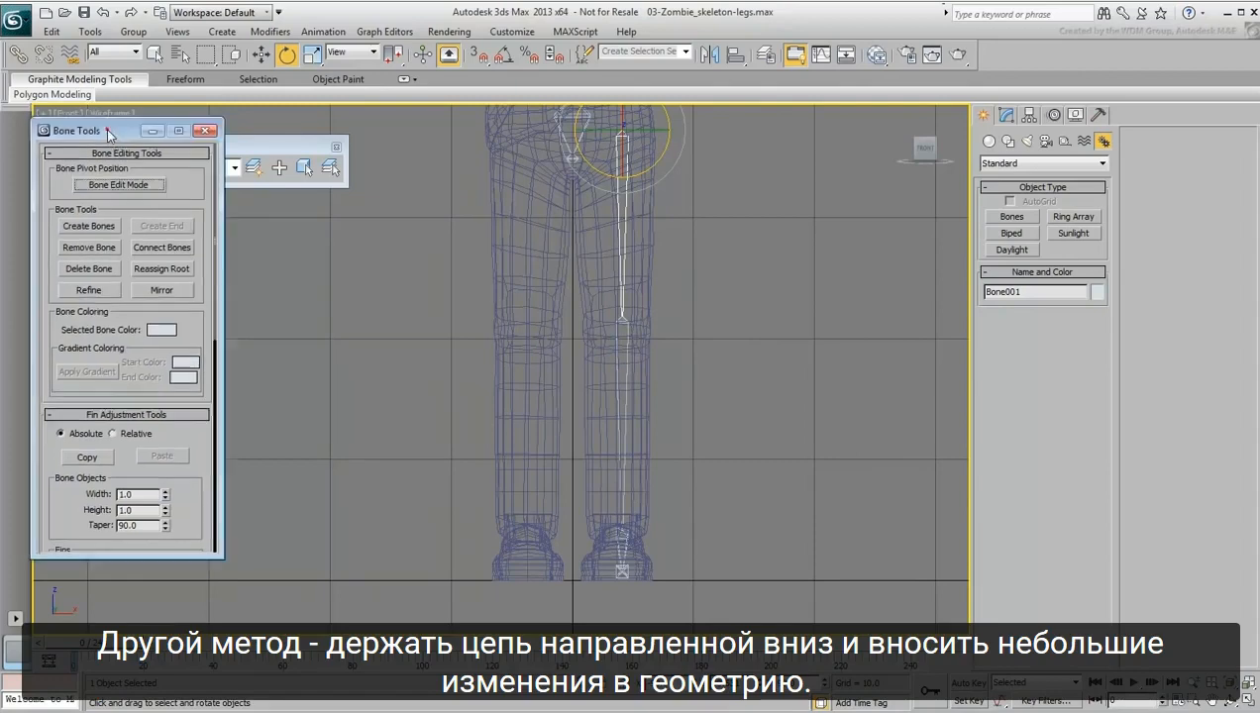
# Unfreeze the Mesh layer and select the zombie_mesh character
pyautogui.moveTo(182, 125); pyautogui.dragTo(201, 195)
pyautogui.click(235, 167)
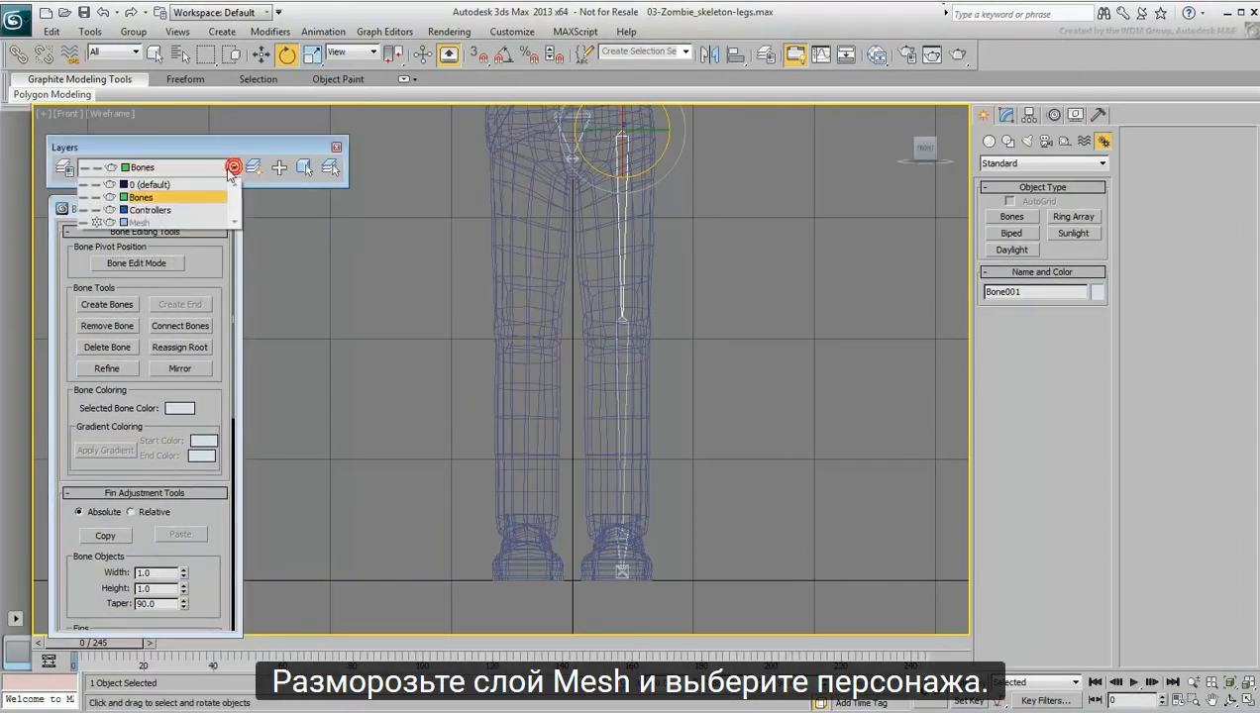
pyautogui.click(94, 222)
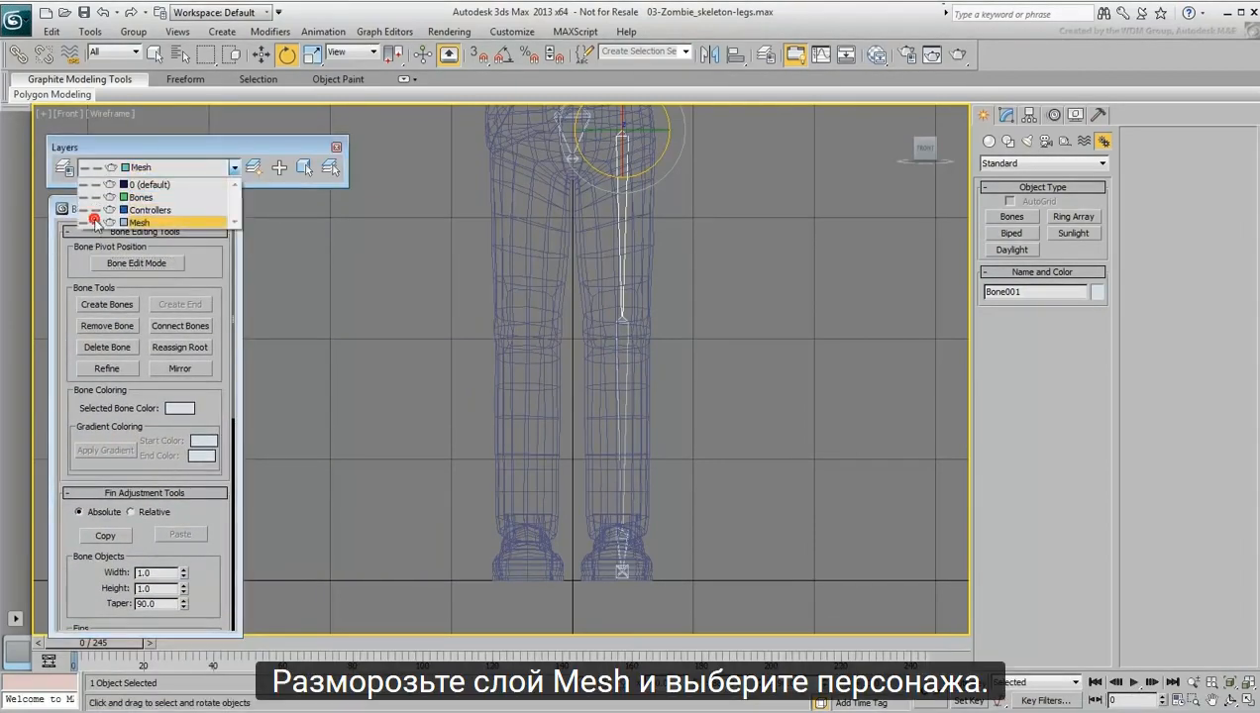
pyautogui.click(538, 304)
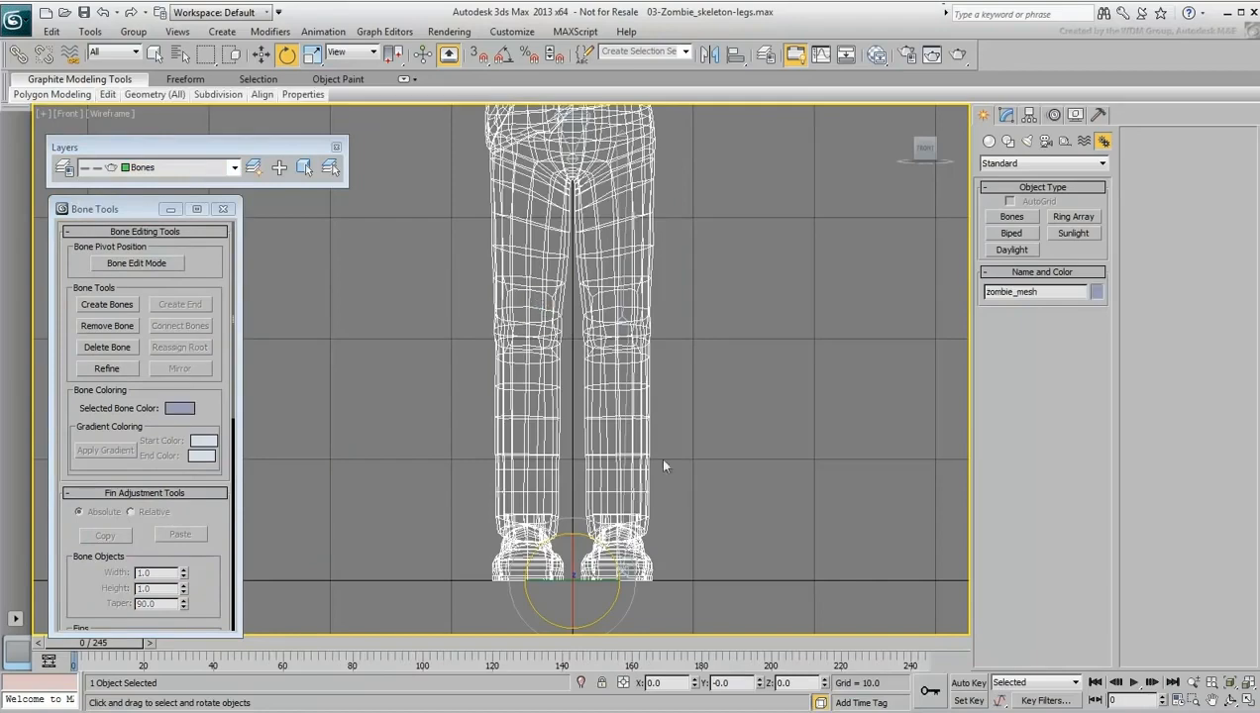
# Enter Vertex sub-object mode on zombie_mesh and select the left foot's vertices, including the ankle and pant cuff
pyautogui.scroll(5, 664, 466)
pyautogui.click(1006, 114)
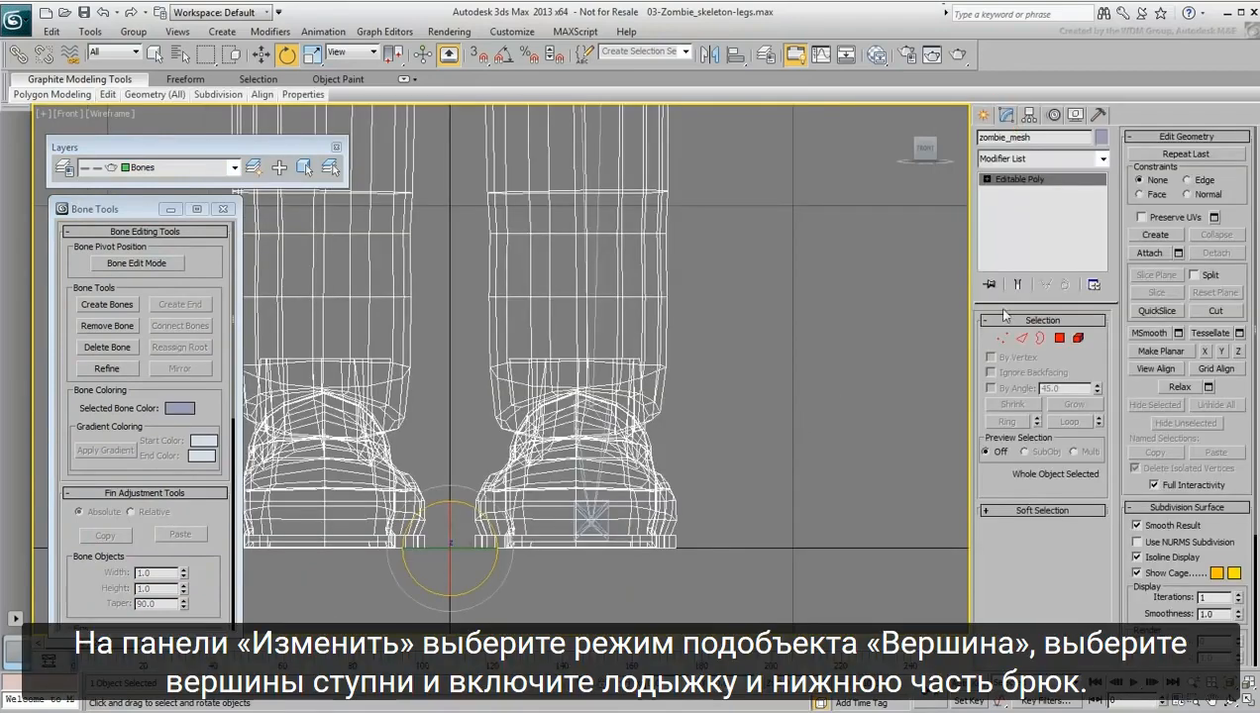
pyautogui.click(999, 337)
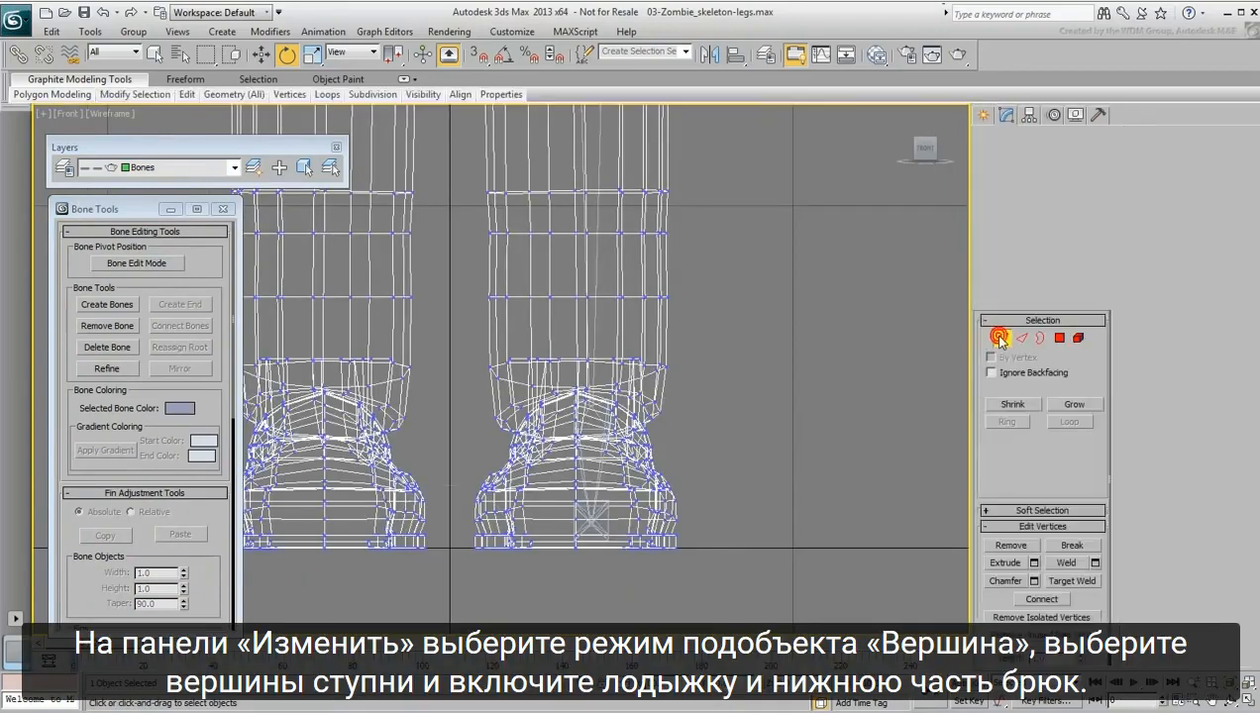
pyautogui.click(1031, 511)
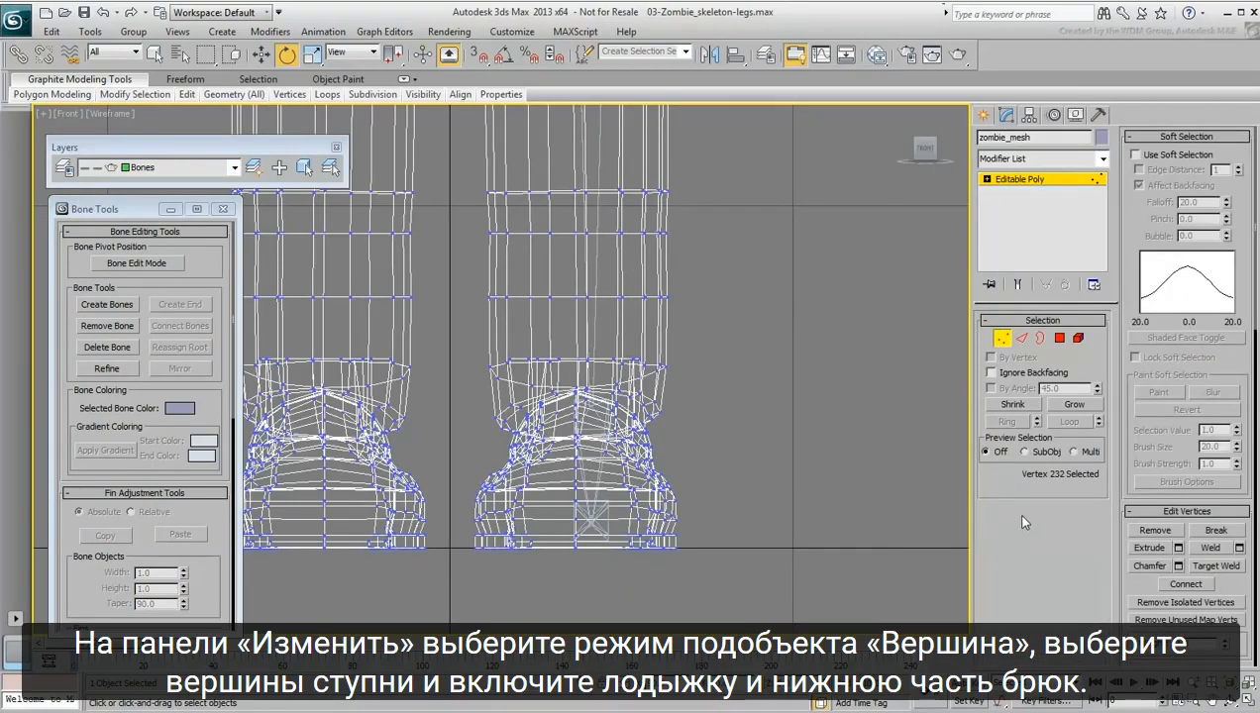
pyautogui.moveTo(780, 582); pyautogui.dragTo(458, 342)
pyautogui.scroll(-5, 656, 382)
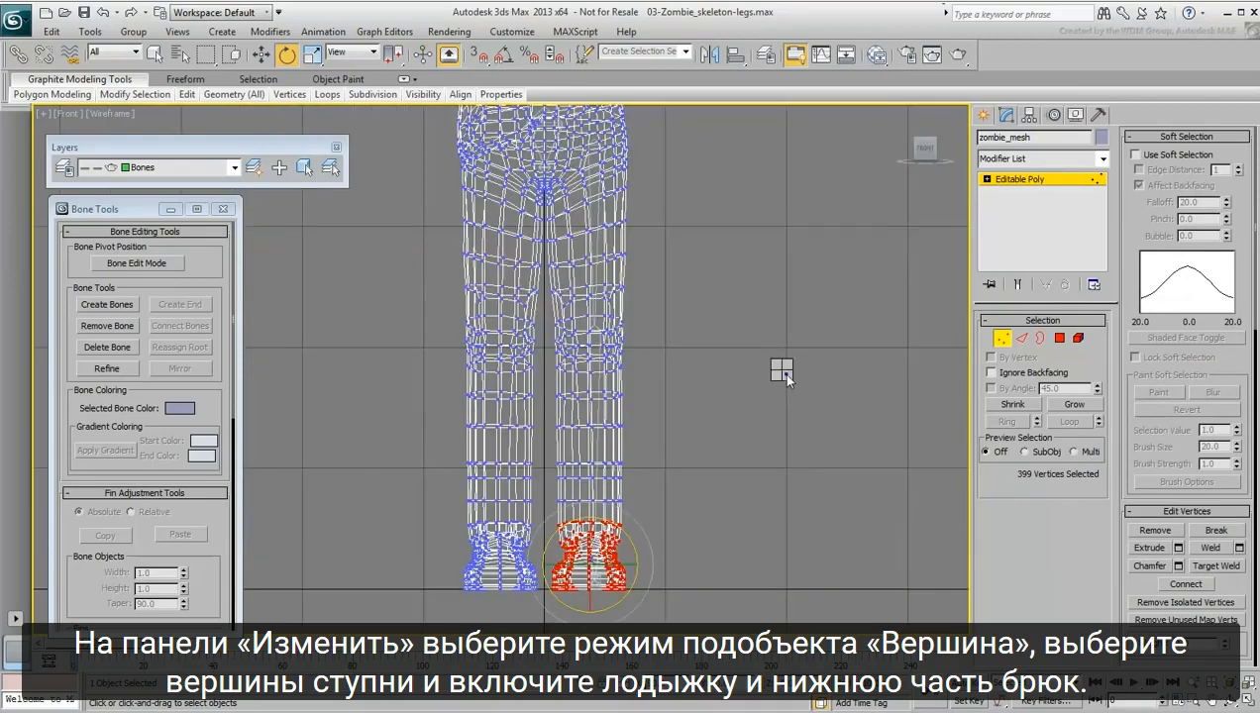
# Activate the Move tool and enable Soft Selection with Edge Distance 13 and Falloff 35 for the left leg's vertices
pyautogui.rightClick(783, 372)
pyautogui.click(802, 389)
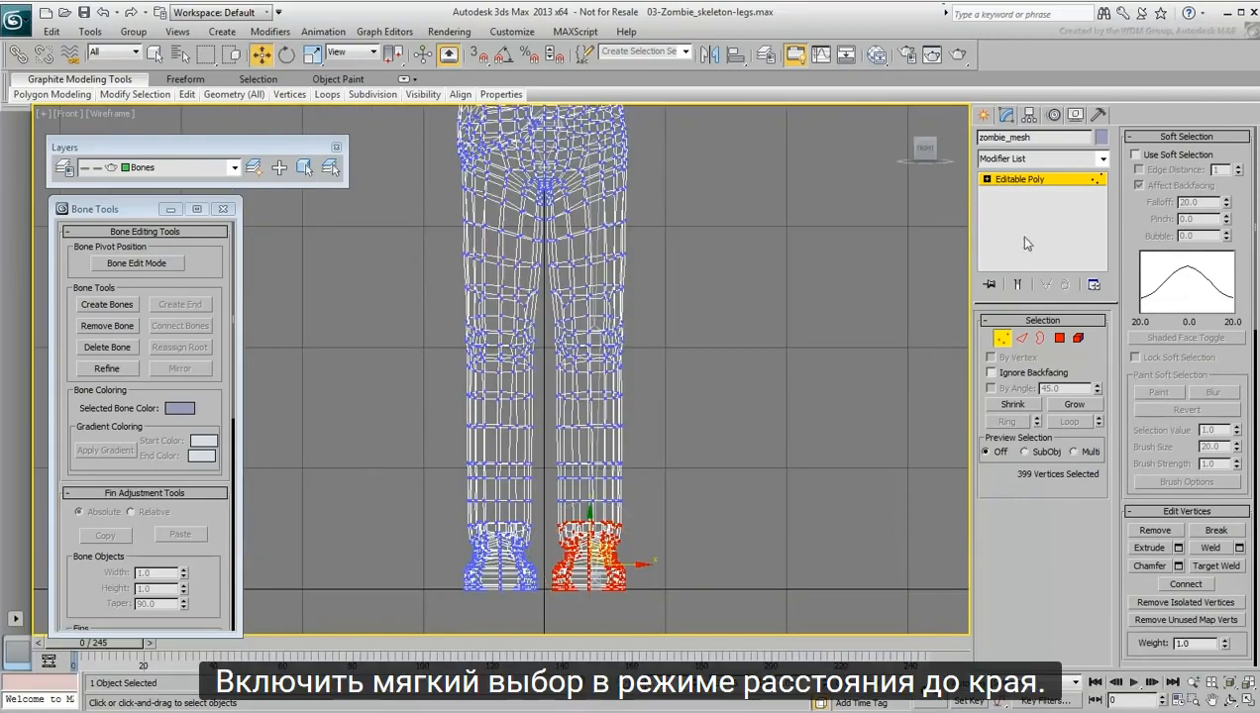
pyautogui.click(1145, 156)
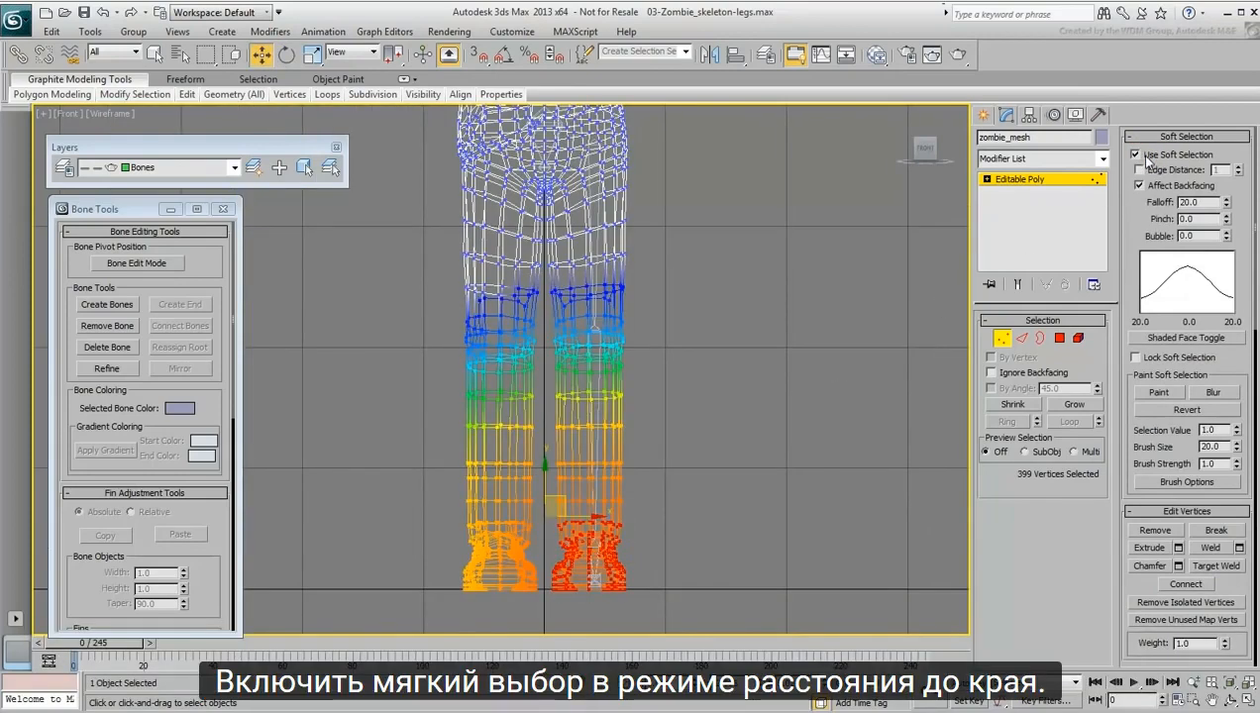
pyautogui.click(1138, 170)
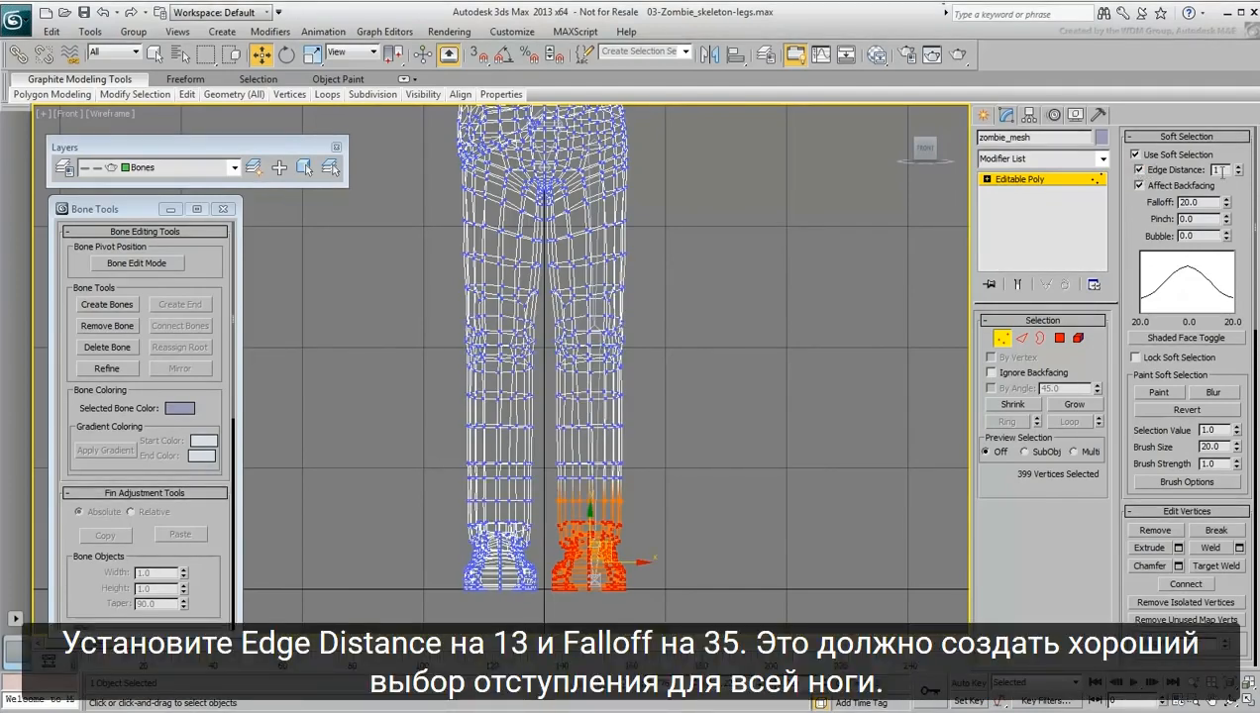
pyautogui.doubleClick(1220, 170)
pyautogui.write('13')
pyautogui.press('Return')
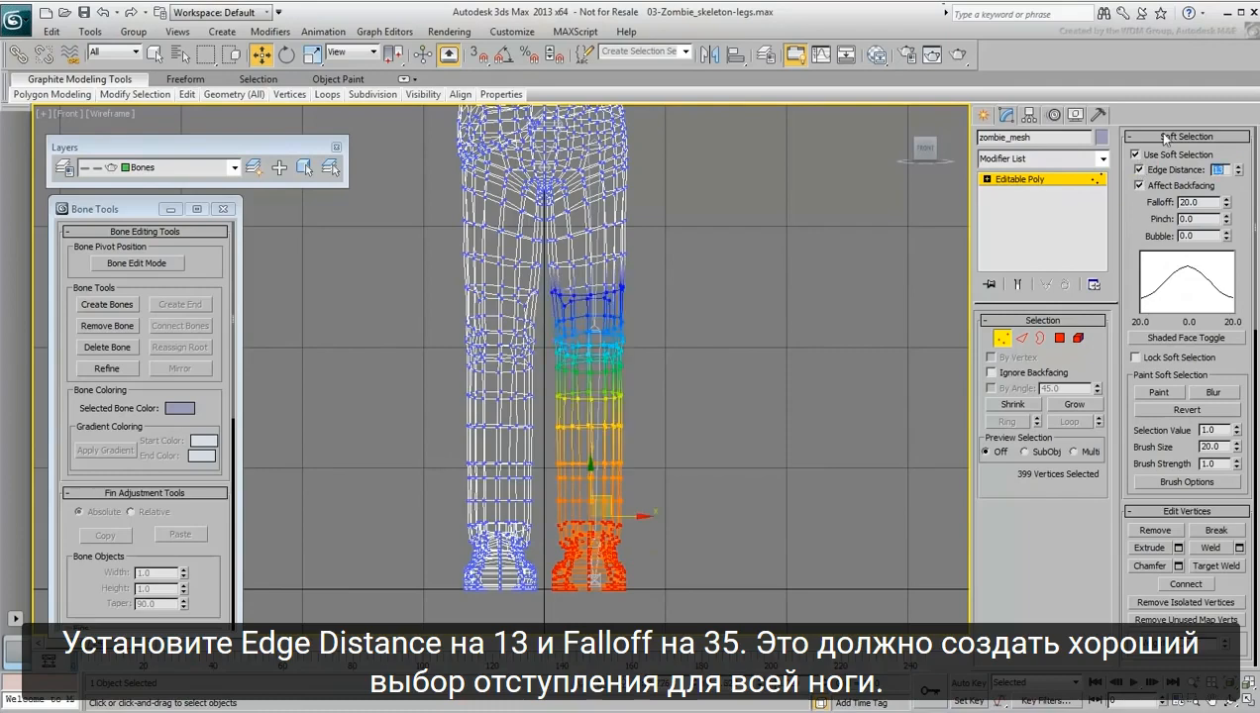
pyautogui.moveTo(1200, 204); pyautogui.dragTo(1145, 206)
pyautogui.write('35')
pyautogui.press('Return')
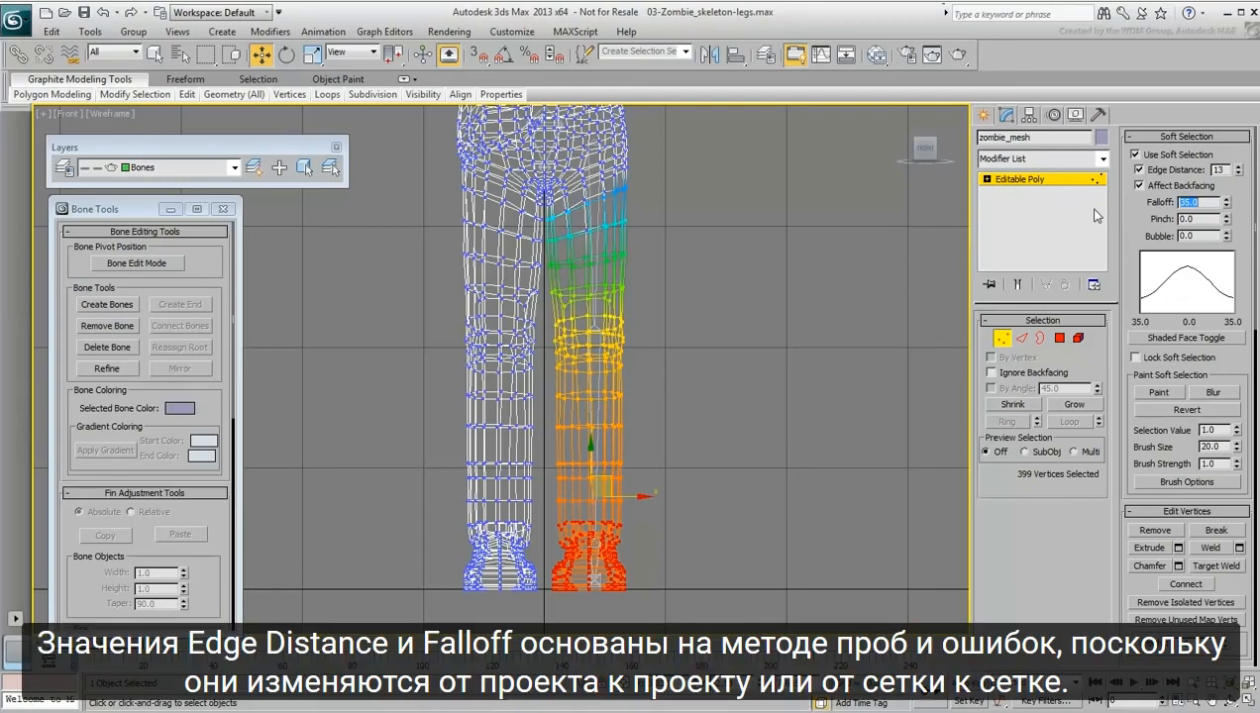
# Offset the left leg's soft-selected vertices 0.25 along X, and the matching foot vertices of the right leg -0.25 along X
pyautogui.moveTo(704, 493); pyautogui.dragTo(631, 470, button='middle')
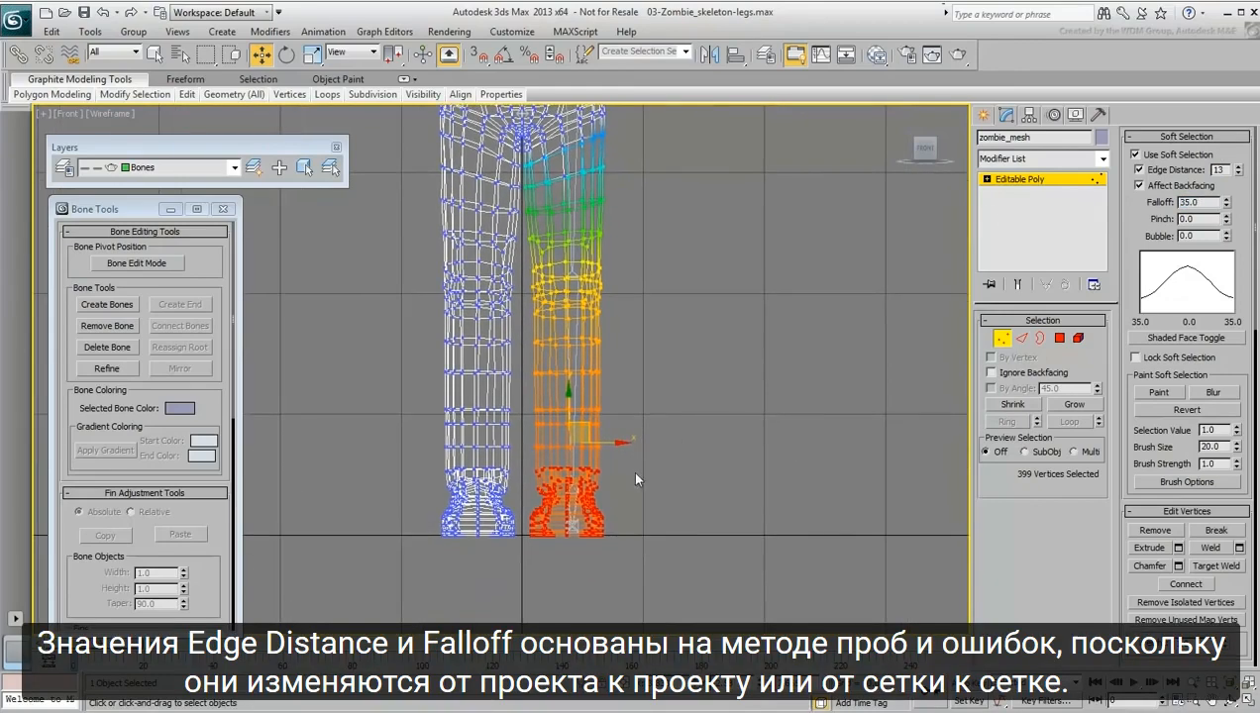
pyautogui.scroll(2, 637, 466)
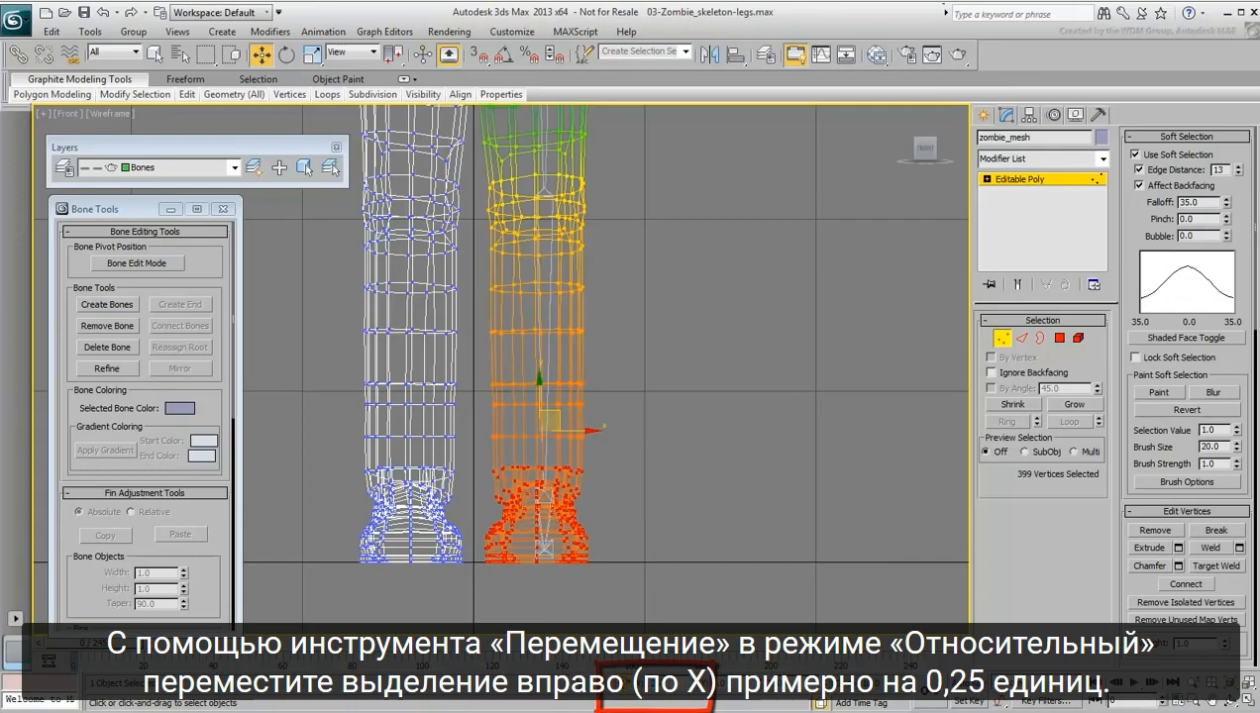
pyautogui.press('Return')
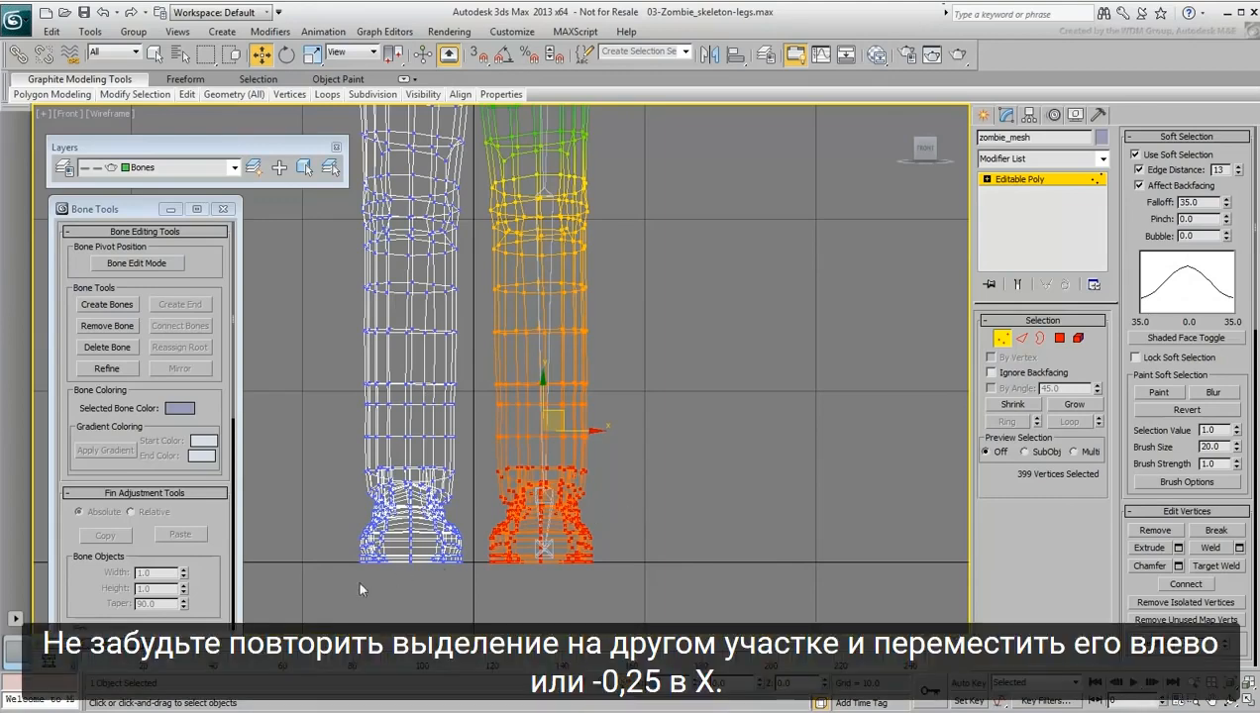
pyautogui.moveTo(322, 594); pyautogui.dragTo(466, 457)
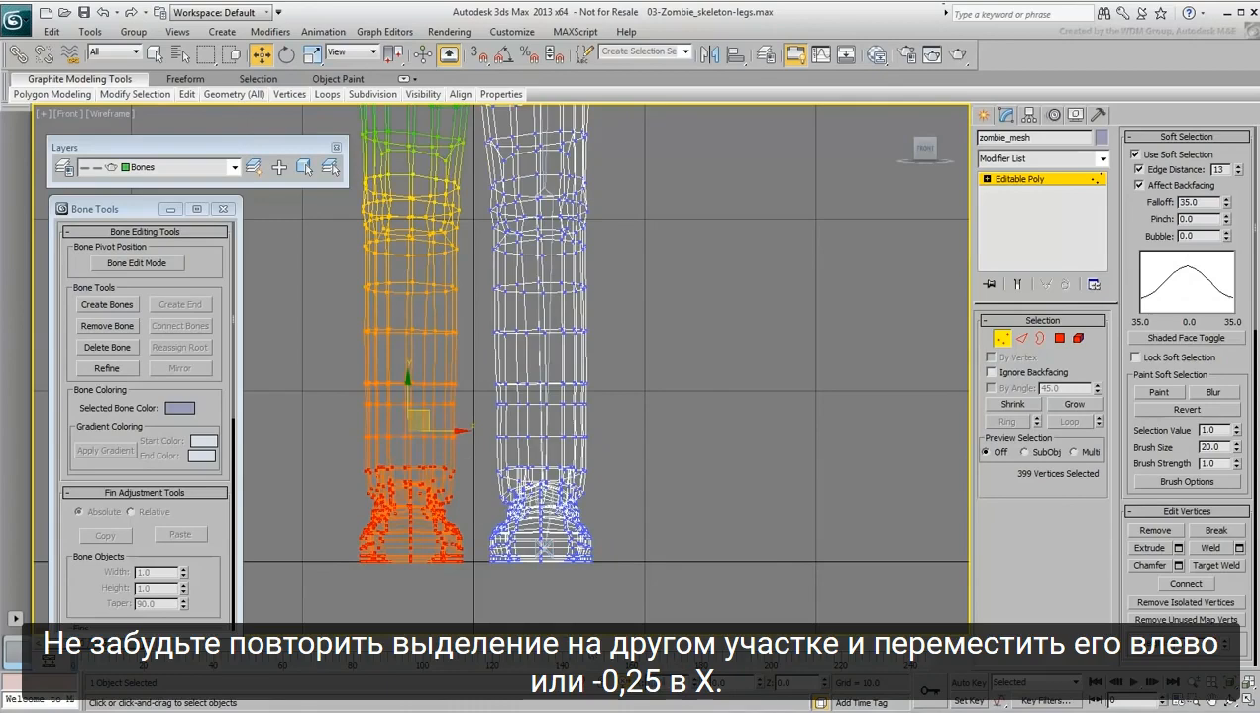
pyautogui.press('Return')
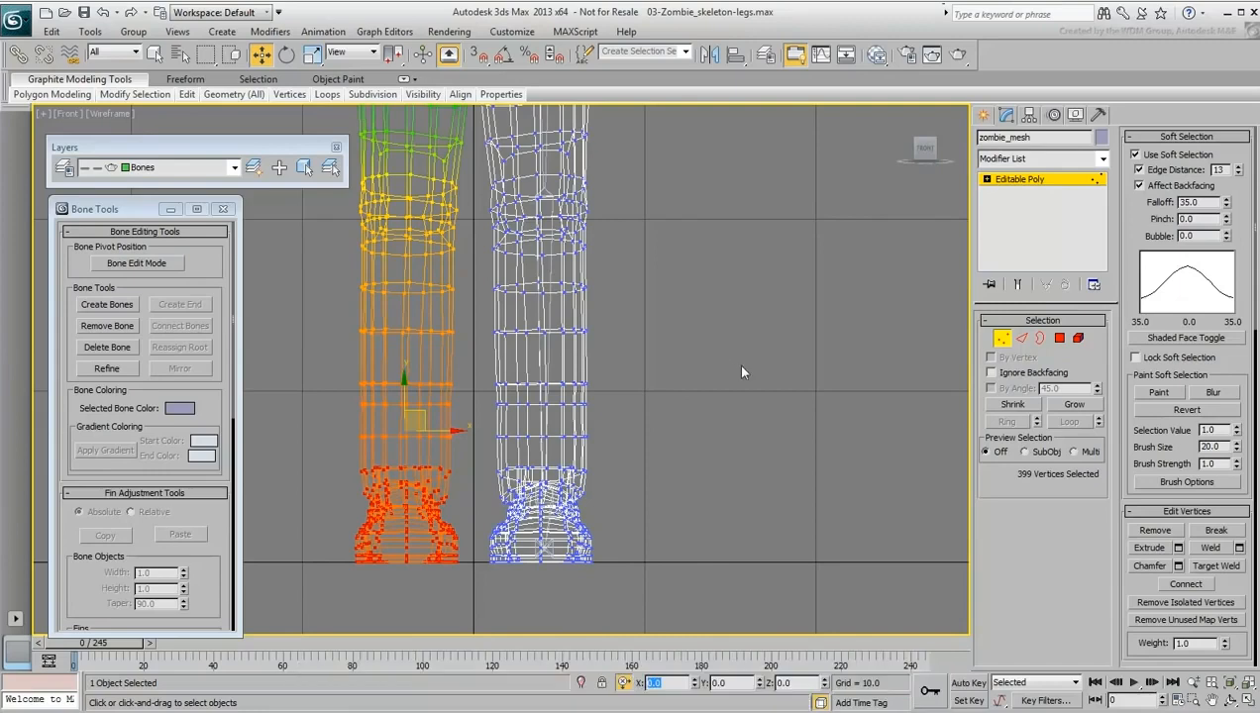
# Exit Vertex sub-object mode and freeze the Mesh layer again
pyautogui.click(1001, 339)
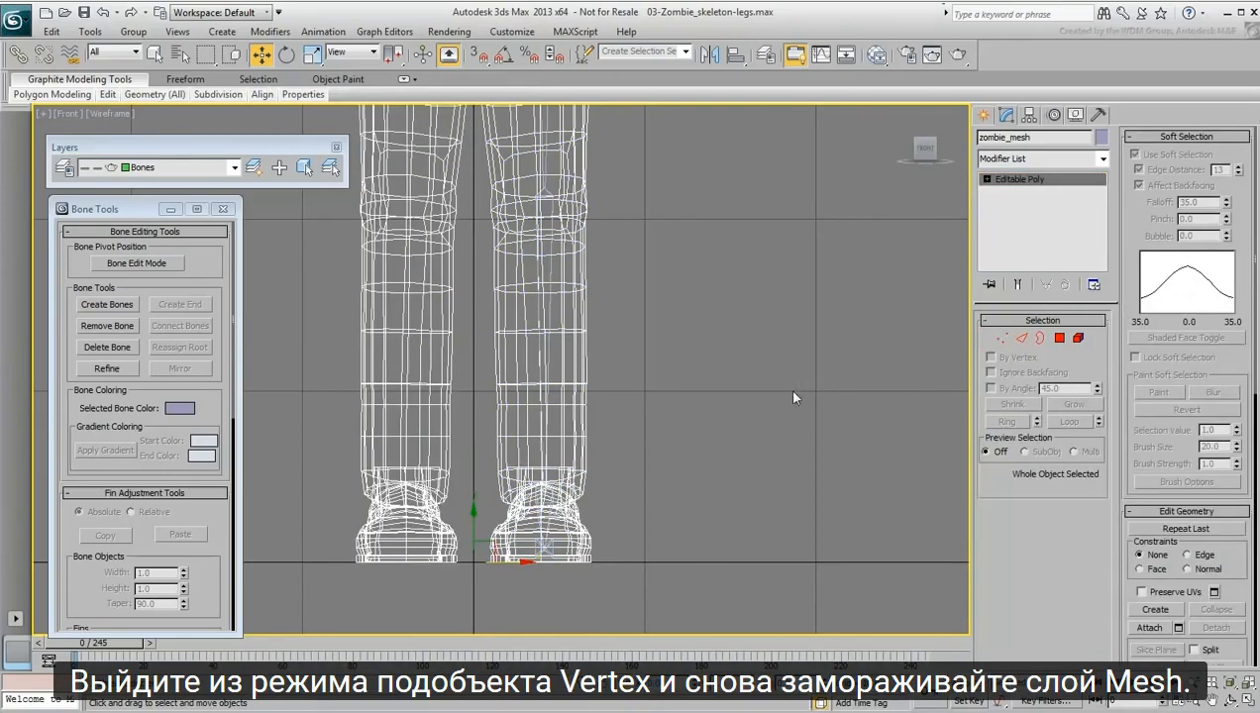
pyautogui.click(234, 167)
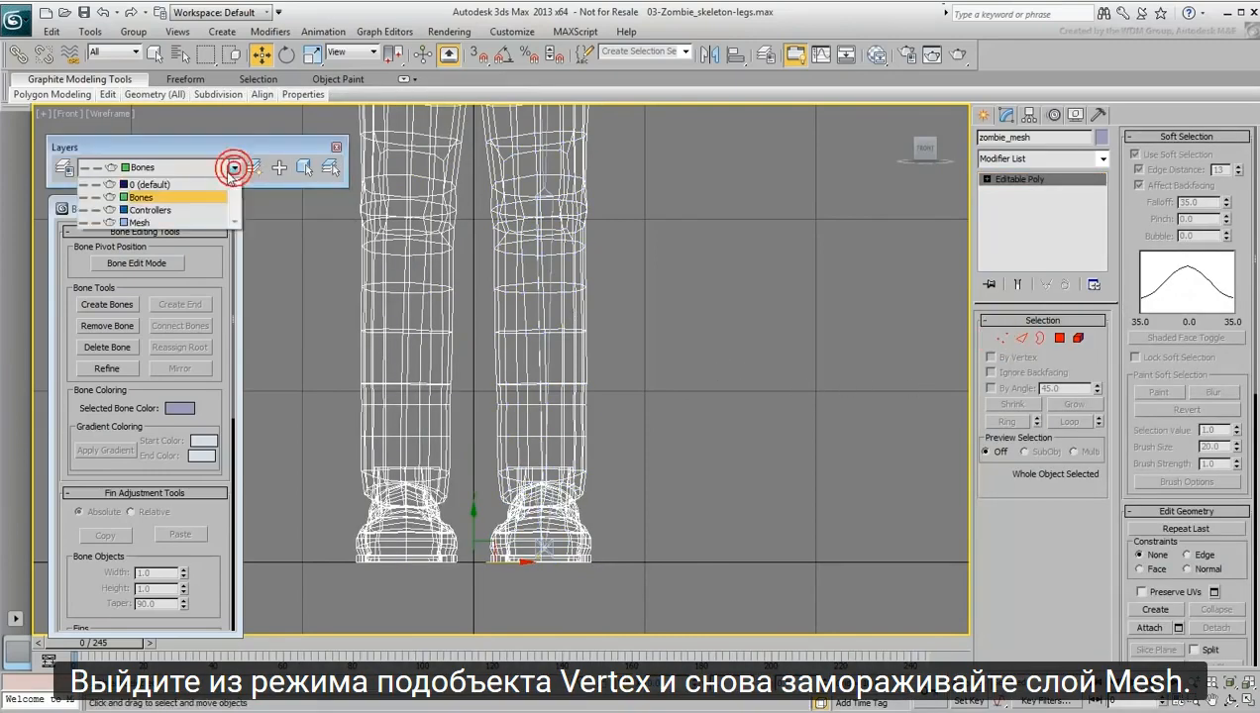
pyautogui.click(96, 223)
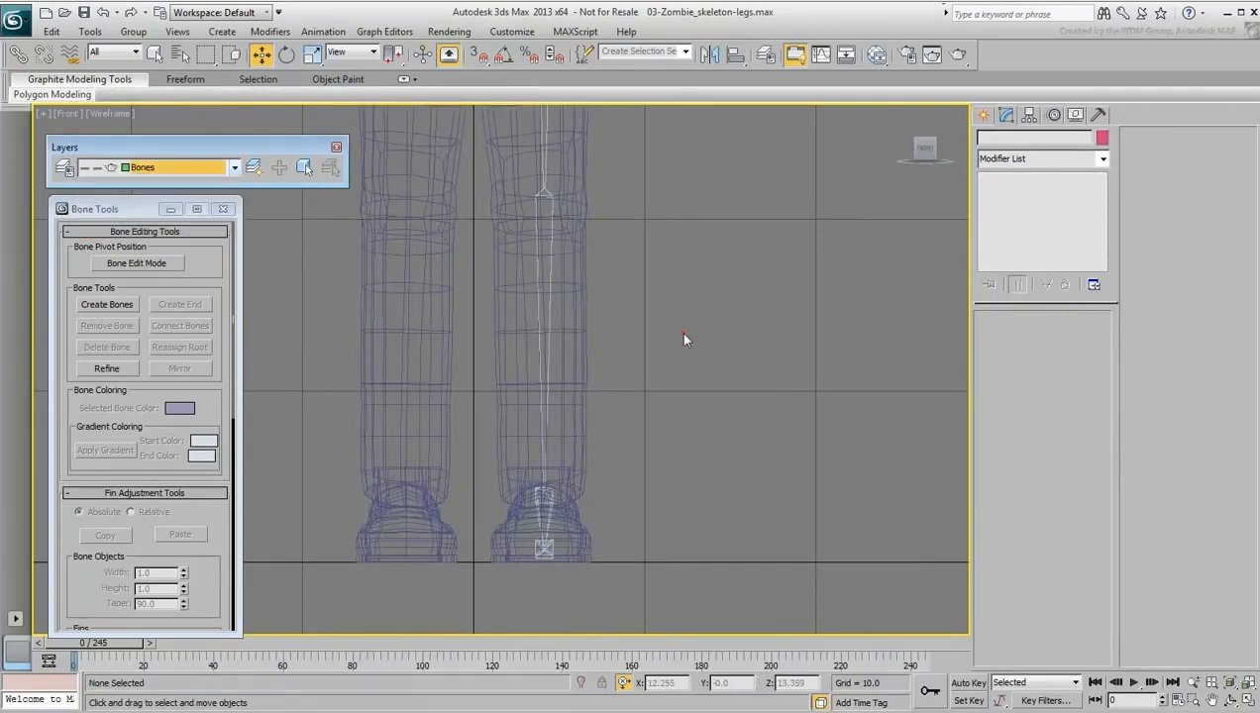
# In the Left view, rename the upper leg bone Thigh and the lower leg bone Knee
pyautogui.scroll(-2, 680, 331)
pyautogui.press('l')
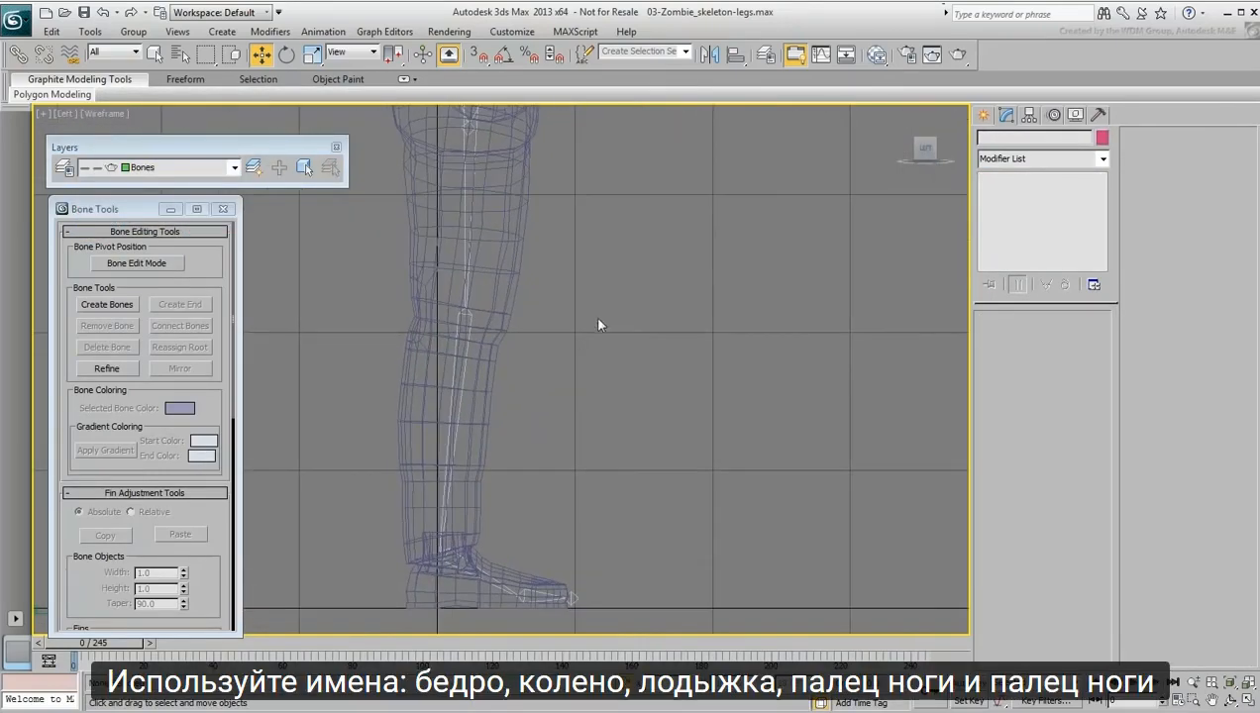
pyautogui.click(1031, 137)
pyautogui.write('T')
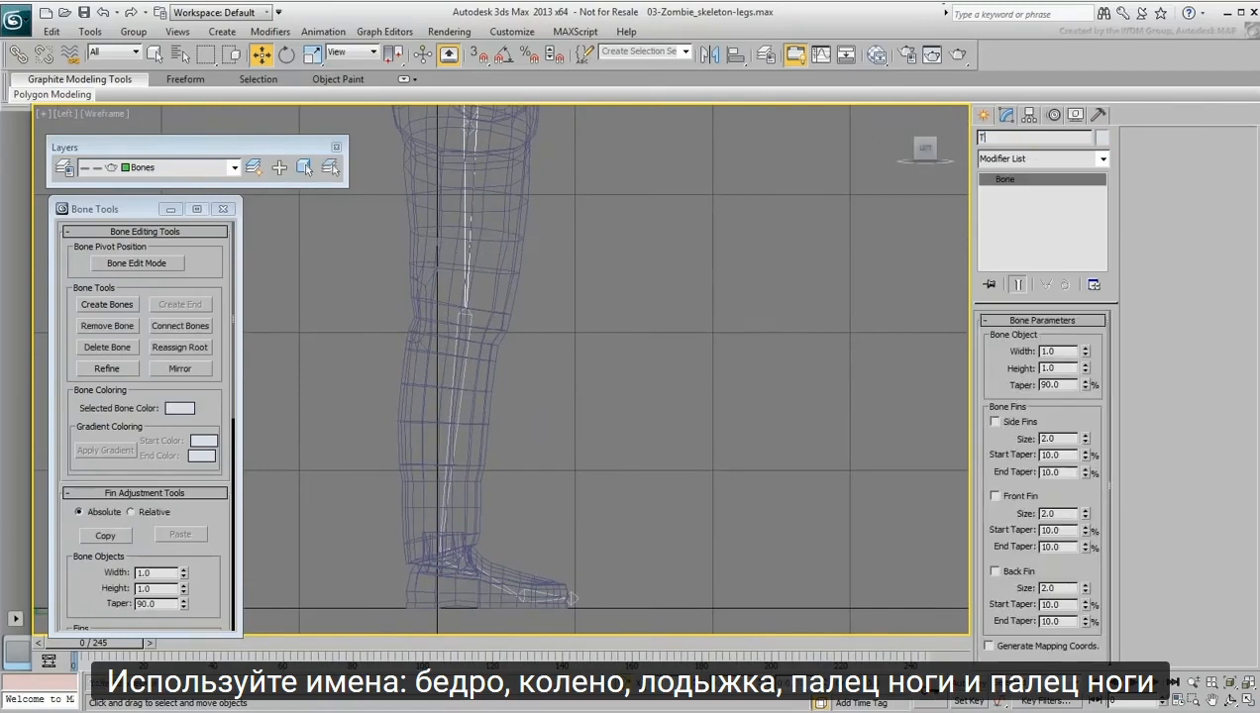
pyautogui.write('high')
pyautogui.press('pagedown')
pyautogui.click(1031, 137)
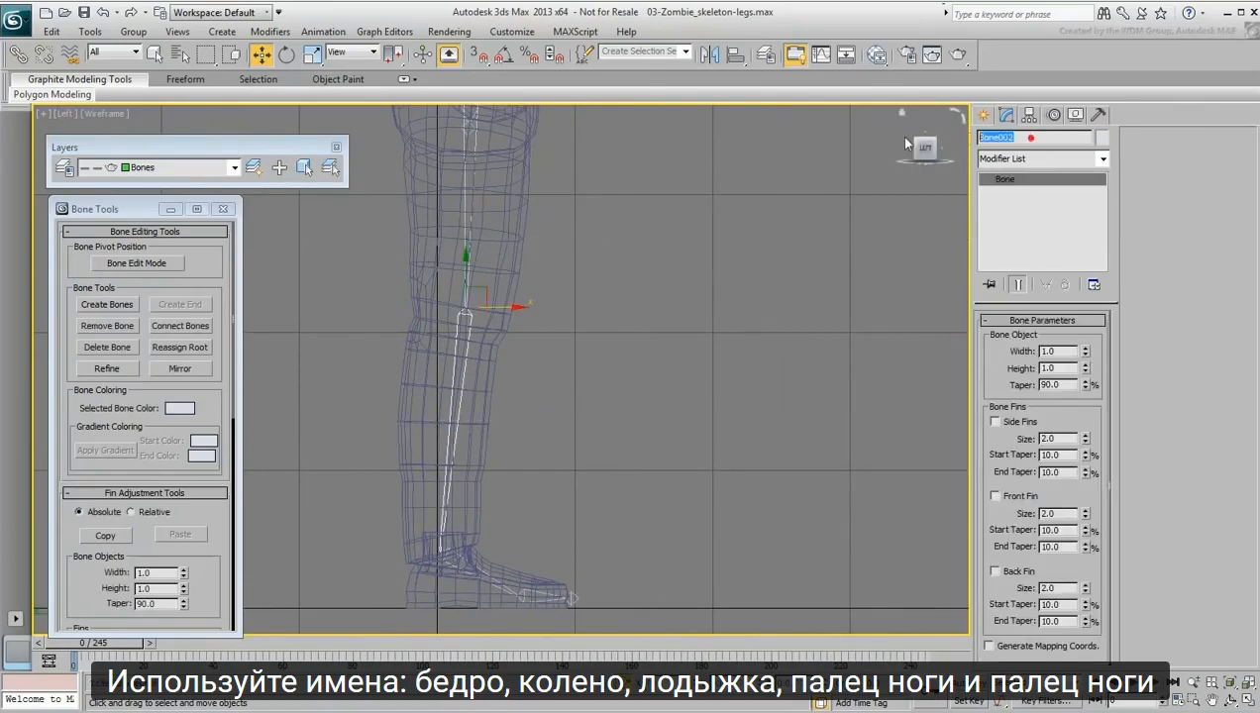
pyautogui.write('Knee')
# Rename the foot bone Ankle and the bone in front of it Toe
pyautogui.click(479, 571)
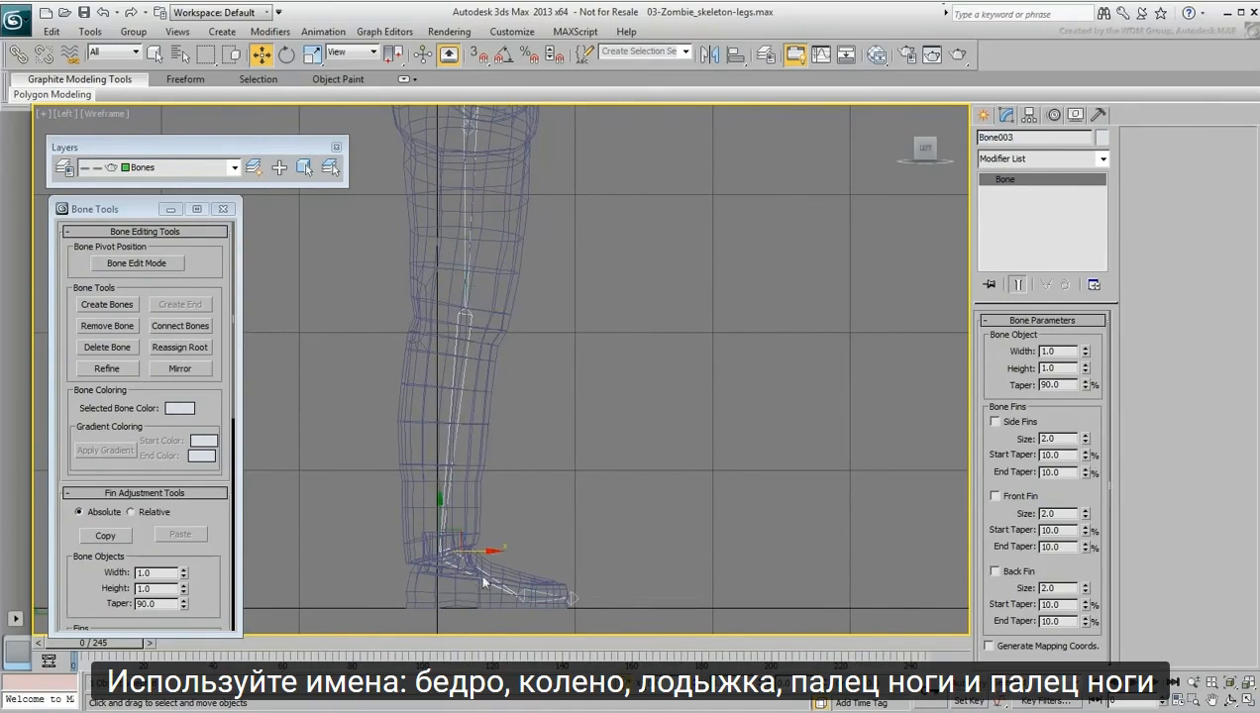
pyautogui.doubleClick(1044, 137)
pyautogui.write('Ankle')
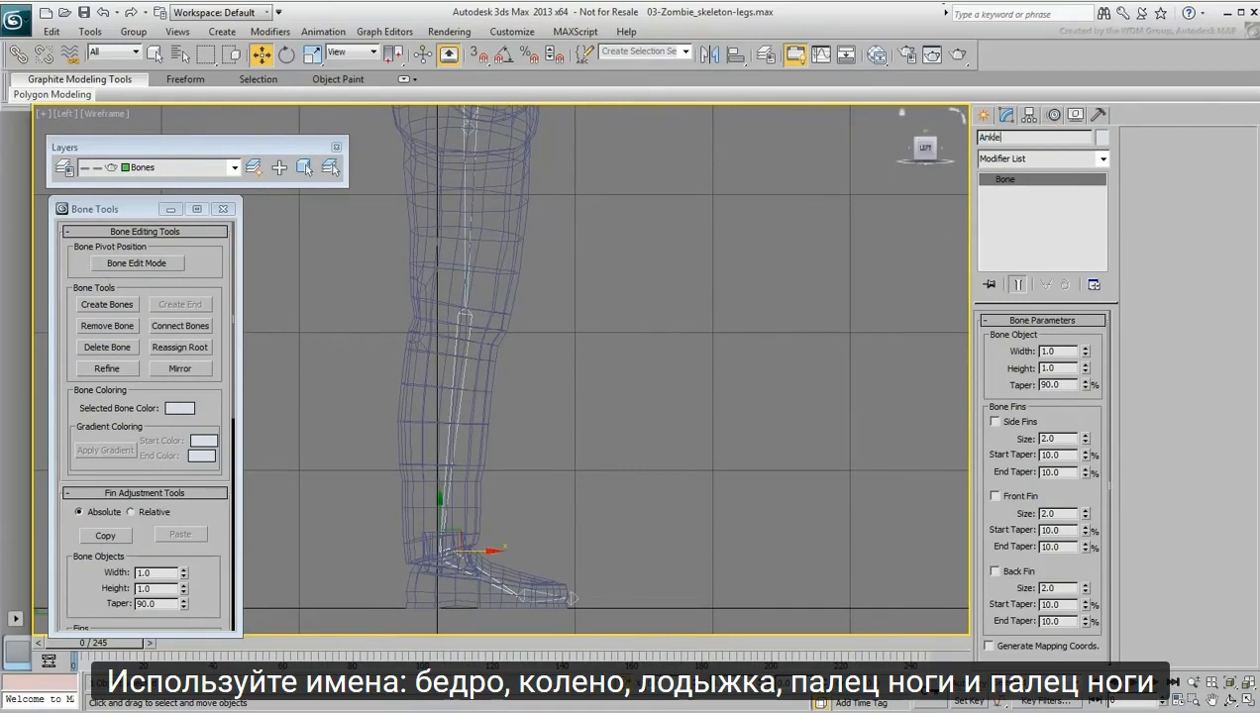
pyautogui.click(531, 598)
pyautogui.doubleClick(1045, 136)
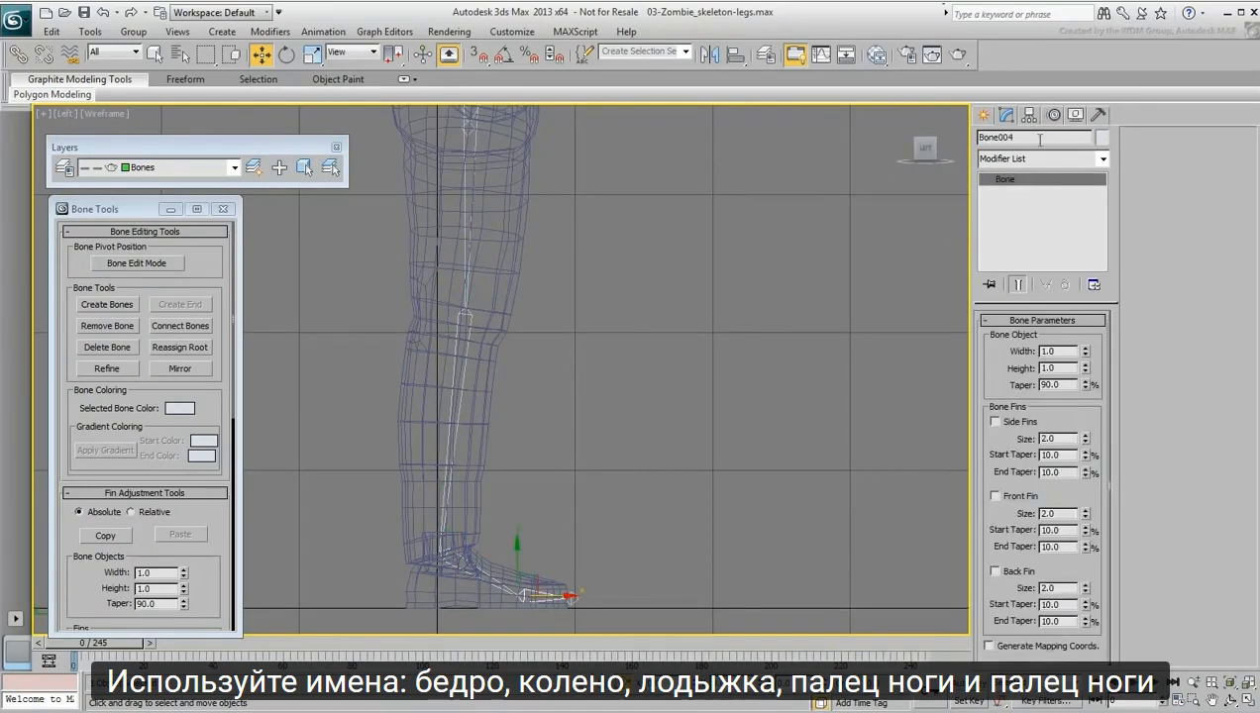
pyautogui.write('Toe')
# Select the small end bone at the tip of the foot and rename it Toe-nub
pyautogui.click(586, 583)
pyautogui.click(575, 595)
pyautogui.doubleClick(1001, 136)
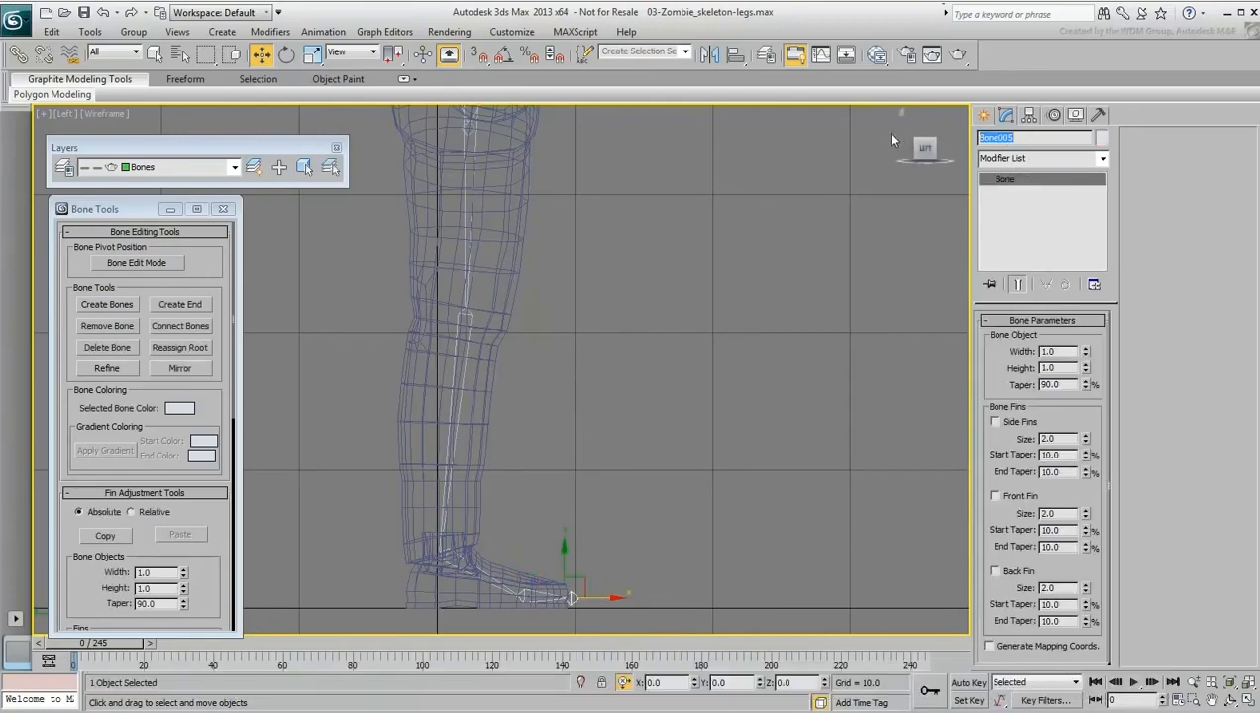
pyautogui.write('Toe-nub')
# Select all five bones of the leg chain and open the Rename Objects dialog
pyautogui.moveTo(722, 335); pyautogui.dragTo(722, 343, button='middle')
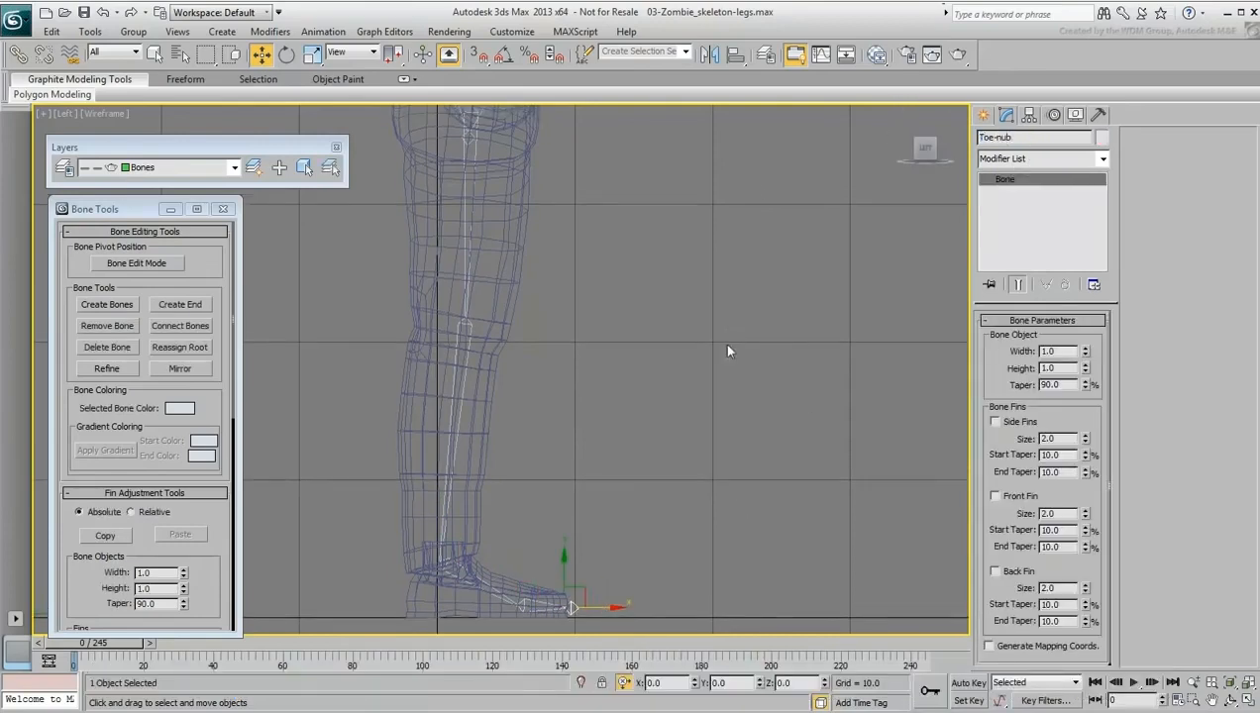
pyautogui.moveTo(749, 257); pyautogui.dragTo(384, 542)
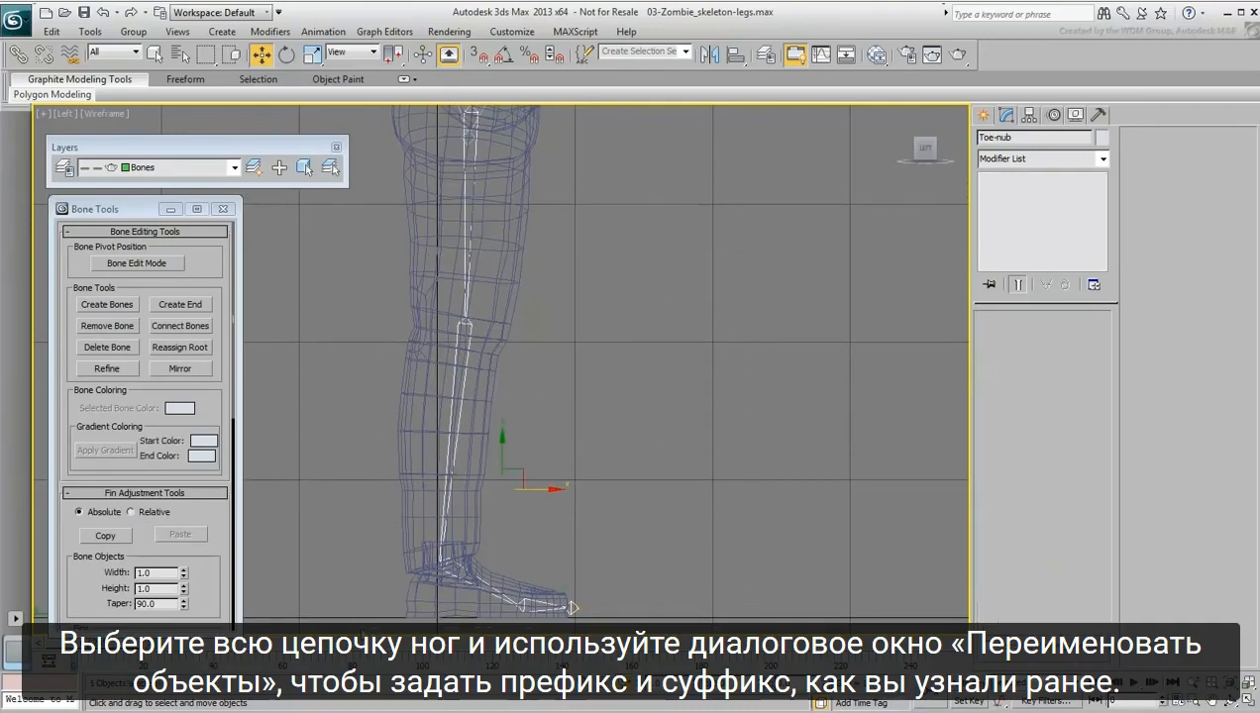
pyautogui.click(91, 32)
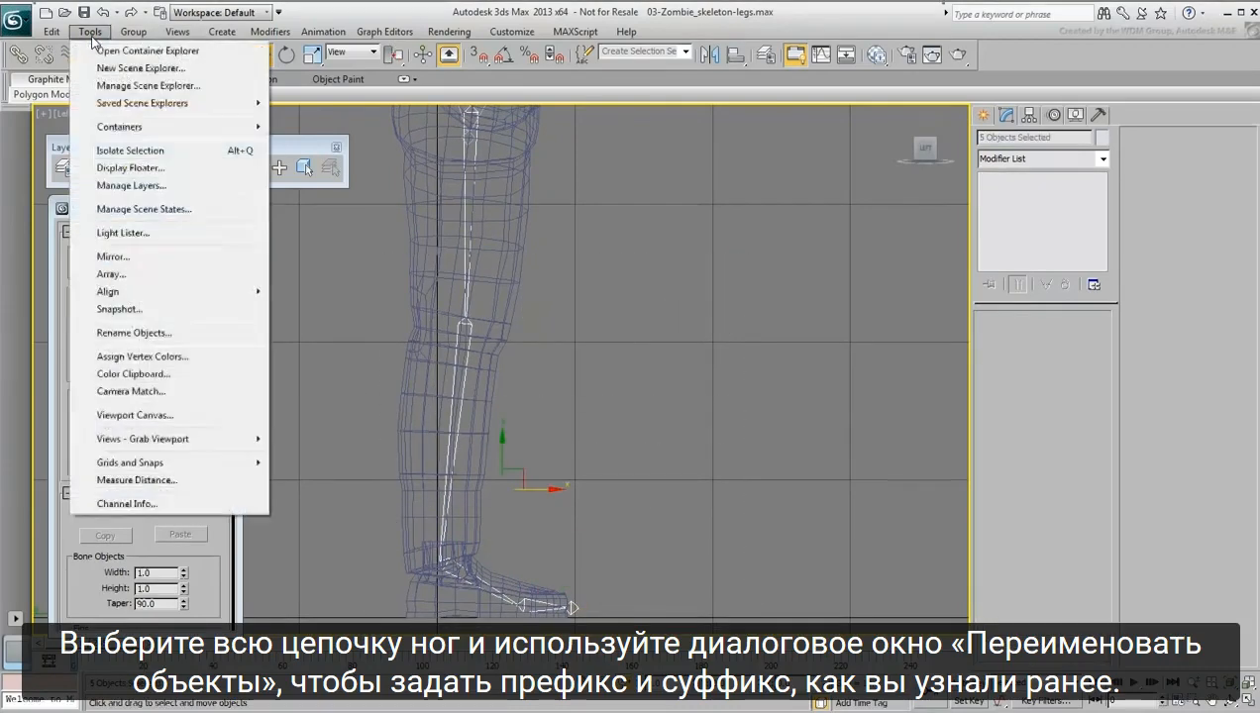
pyautogui.click(139, 333)
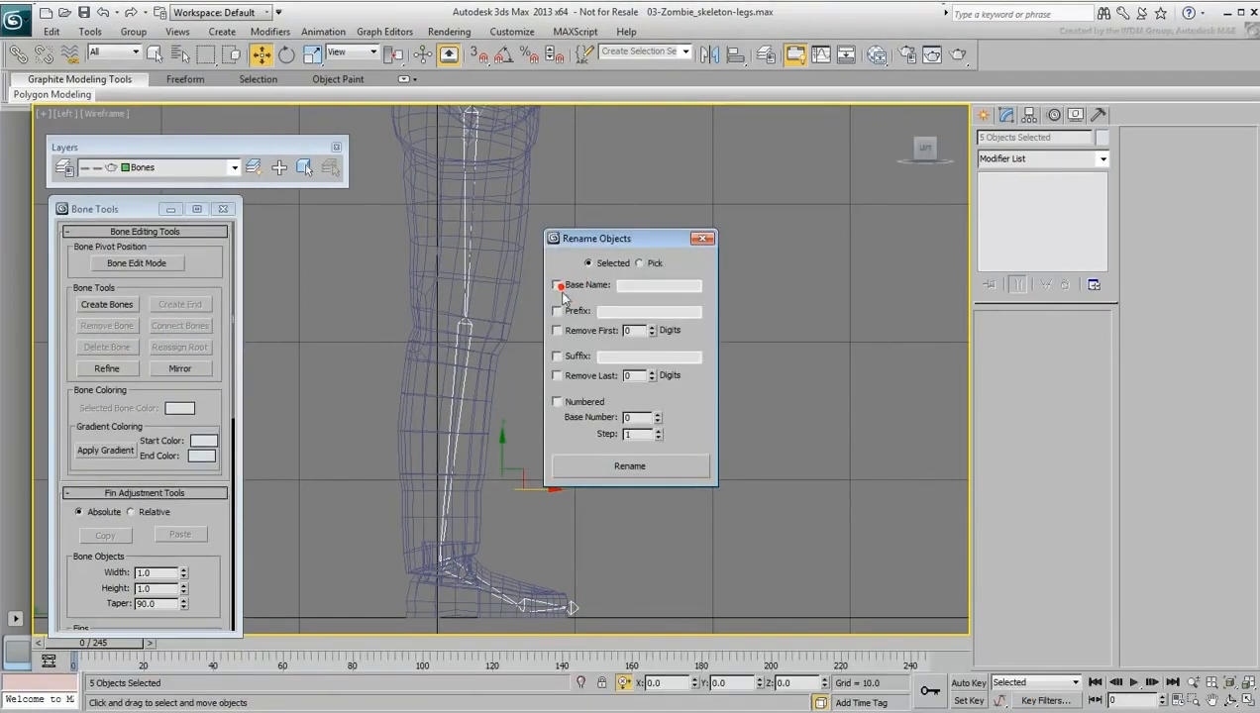
# Rename the selected leg bones with the prefix zombie_l_ and the suffix _bone, and close the dialog
pyautogui.click(557, 311)
pyautogui.click(605, 312)
pyautogui.write('zombie')
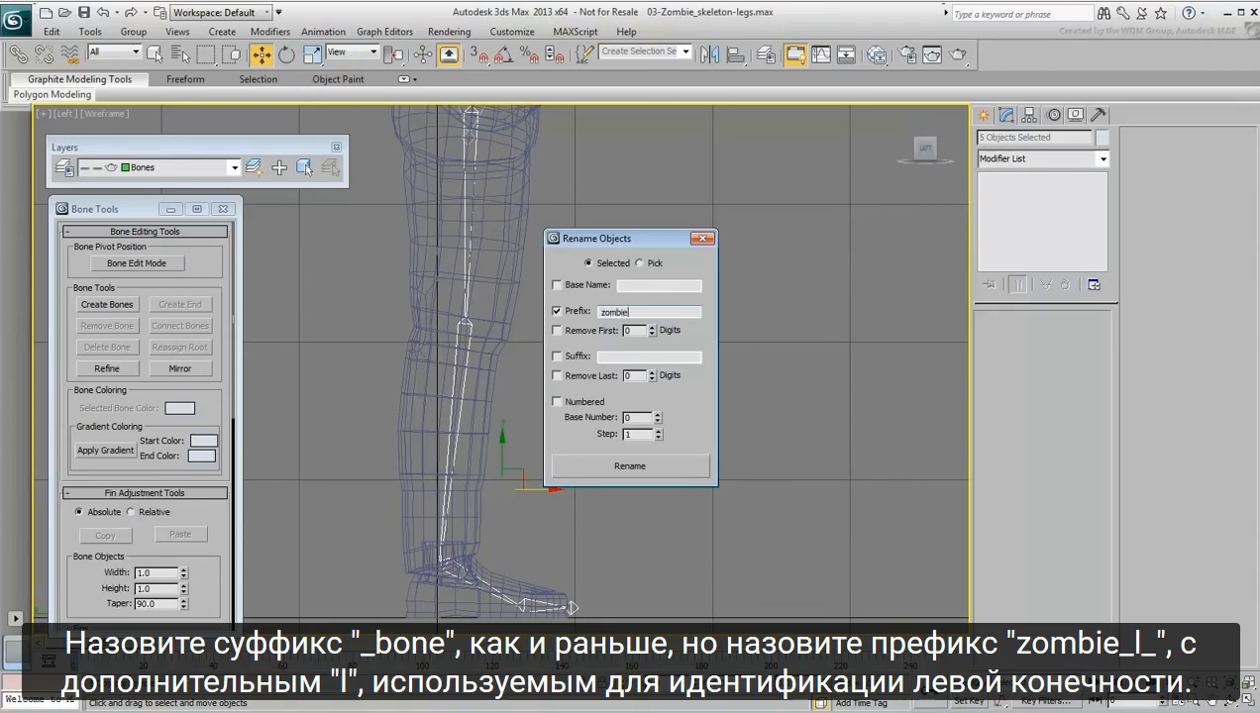
pyautogui.write('_l_')
pyautogui.click(557, 355)
pyautogui.click(622, 358)
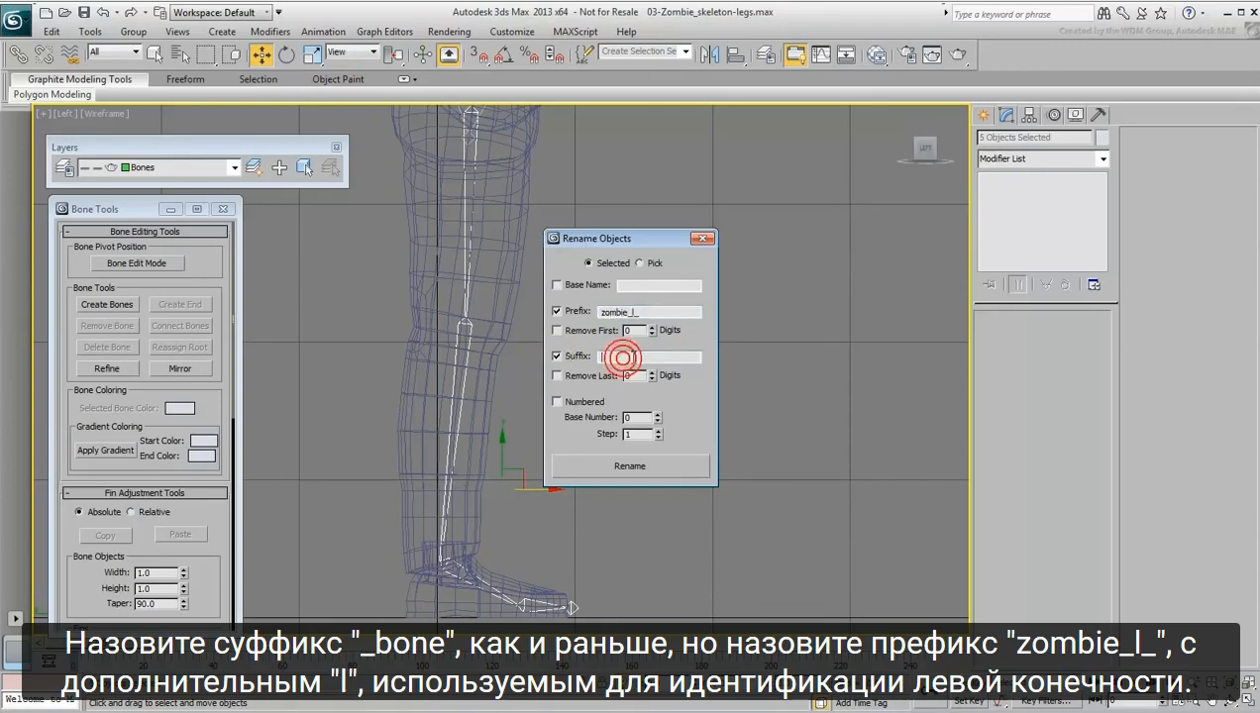
pyautogui.write('_bone')
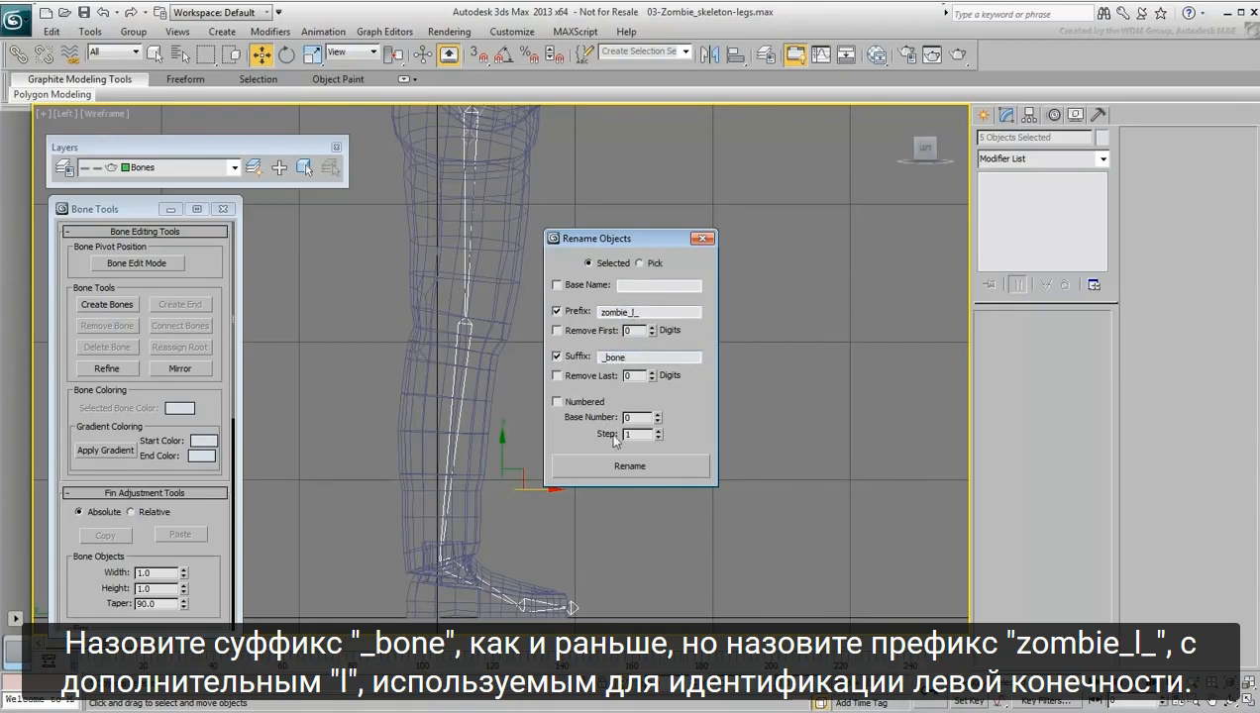
pyautogui.click(631, 468)
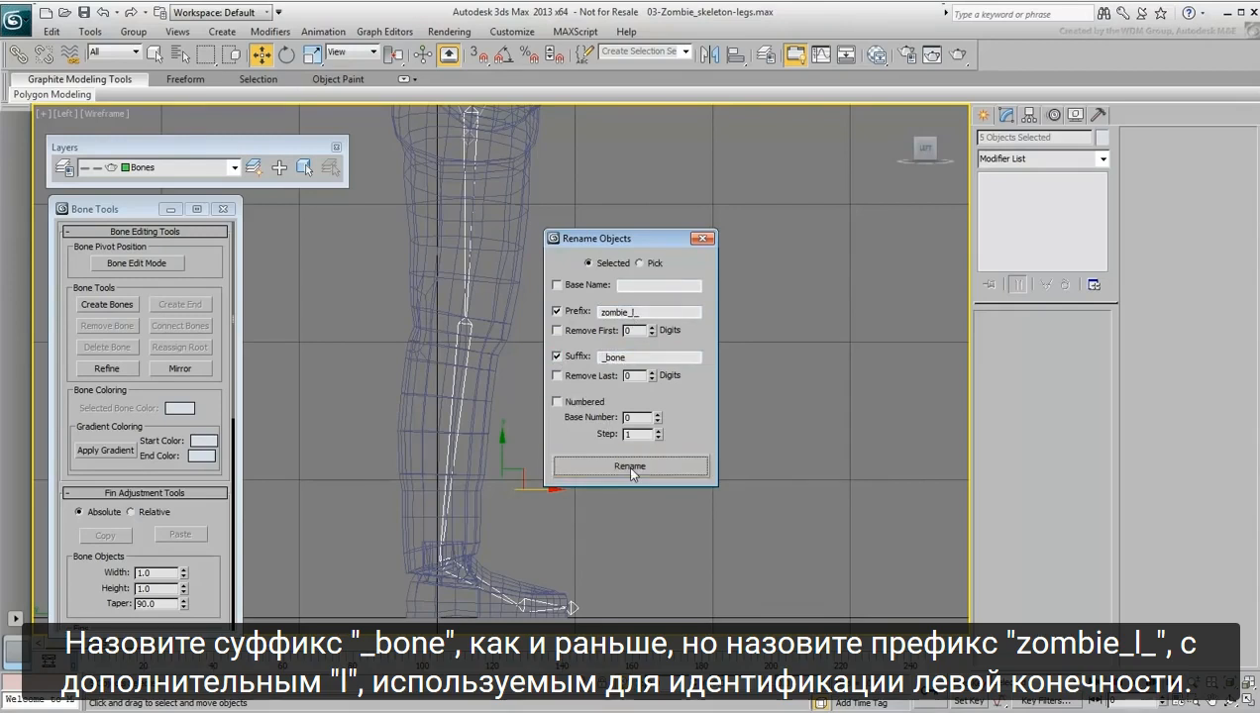
pyautogui.click(702, 239)
# Select the thigh and knee bones in turn to check their new names
pyautogui.moveTo(653, 226); pyautogui.dragTo(436, 282)
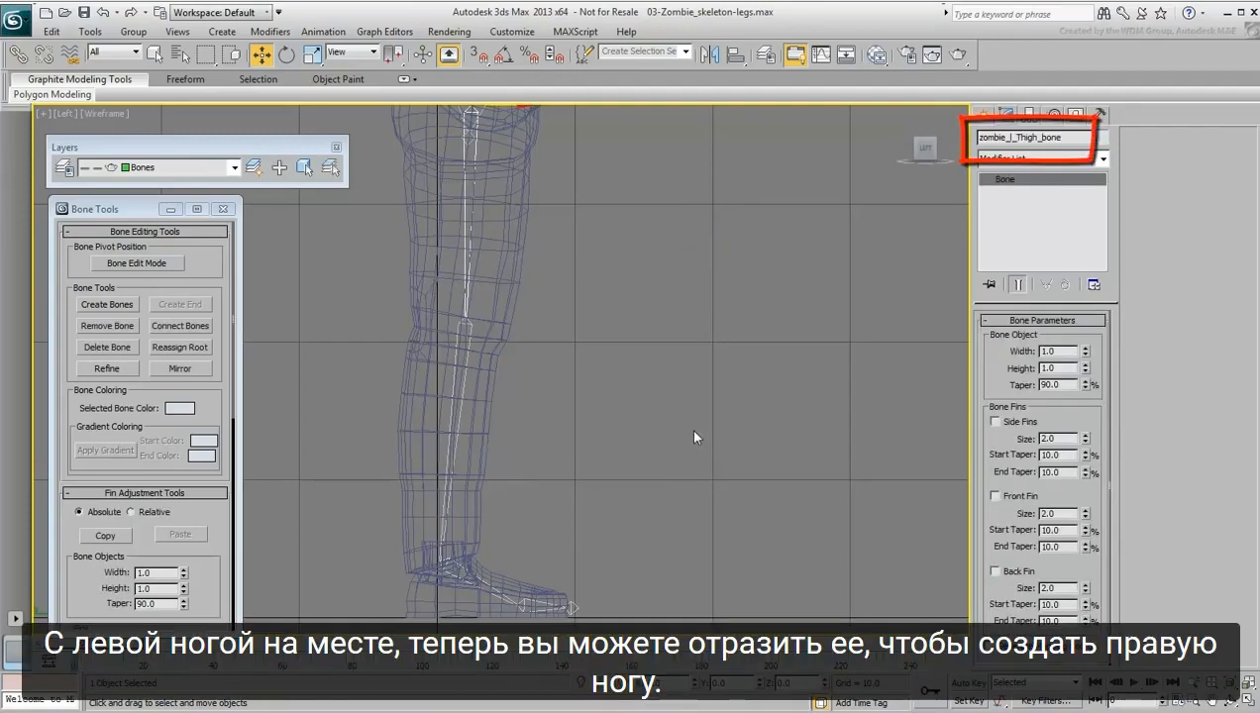
pyautogui.moveTo(548, 420); pyautogui.dragTo(387, 449)
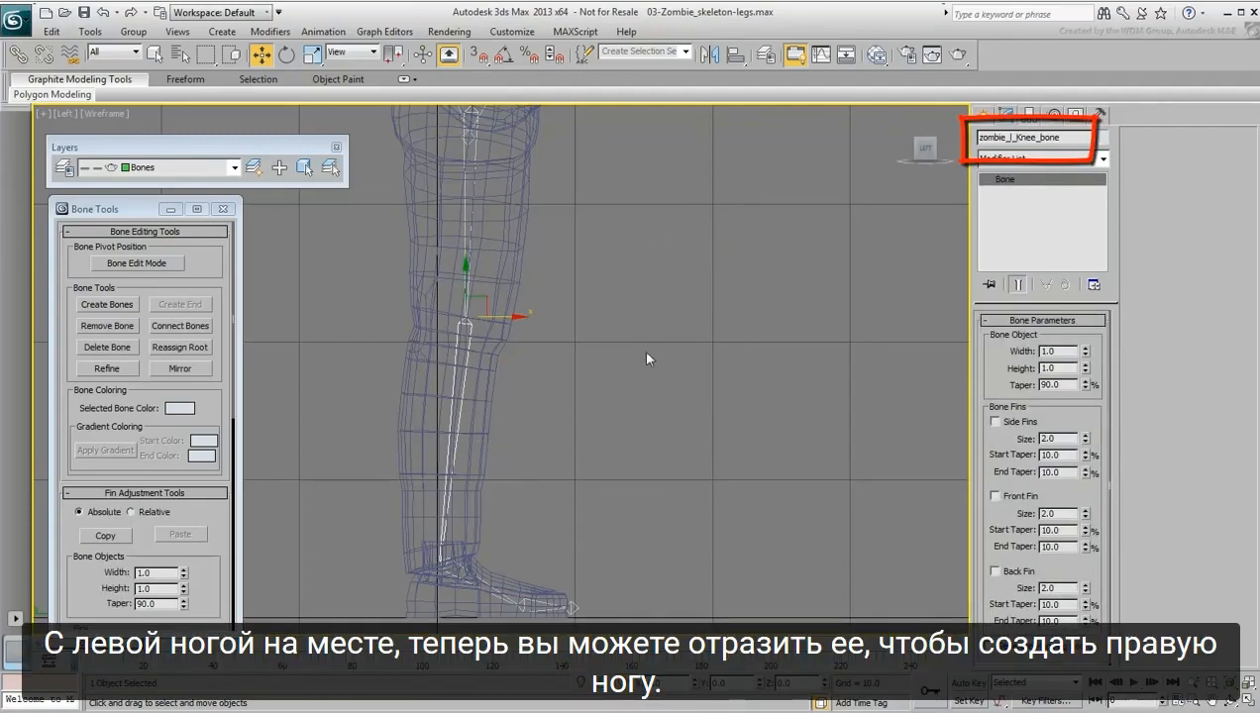
pyautogui.moveTo(646, 359); pyautogui.dragTo(715, 331, button='middle')
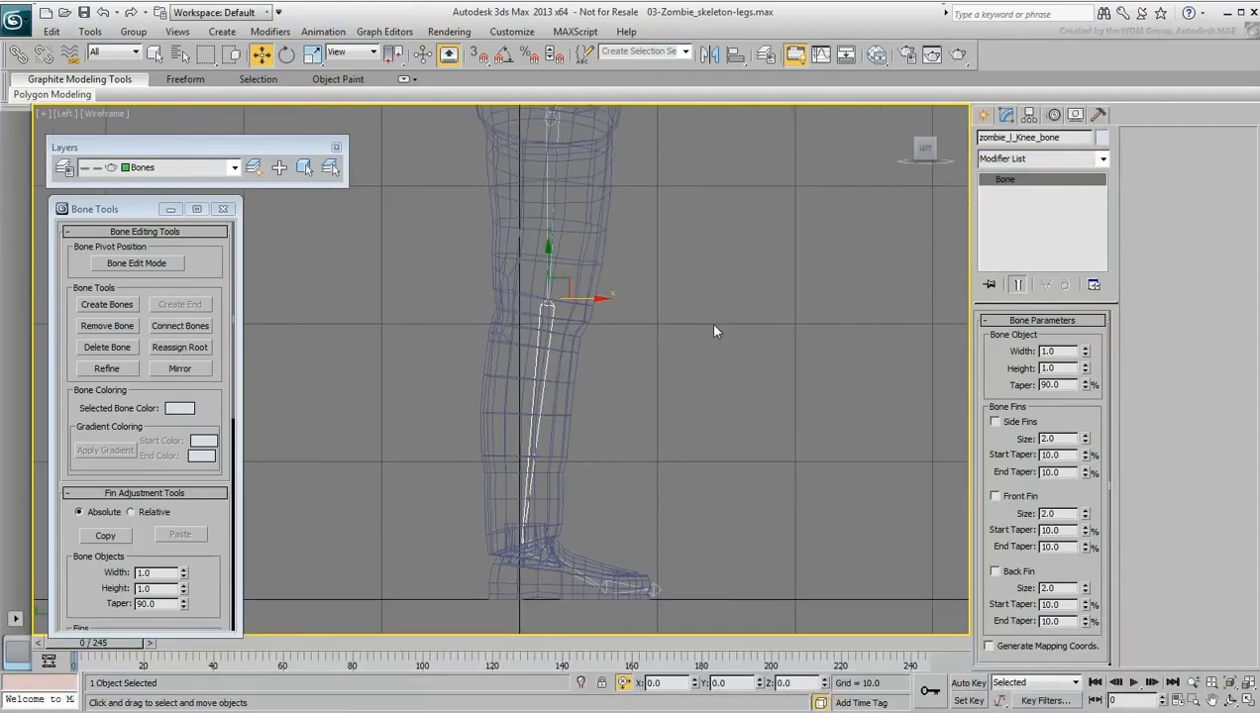
# In the front view, mirror the five-bone left leg chain on the X axis with default settings and move the copy outside the right leg
pyautogui.press('f')
pyautogui.moveTo(657, 349); pyautogui.dragTo(679, 389, button='middle')
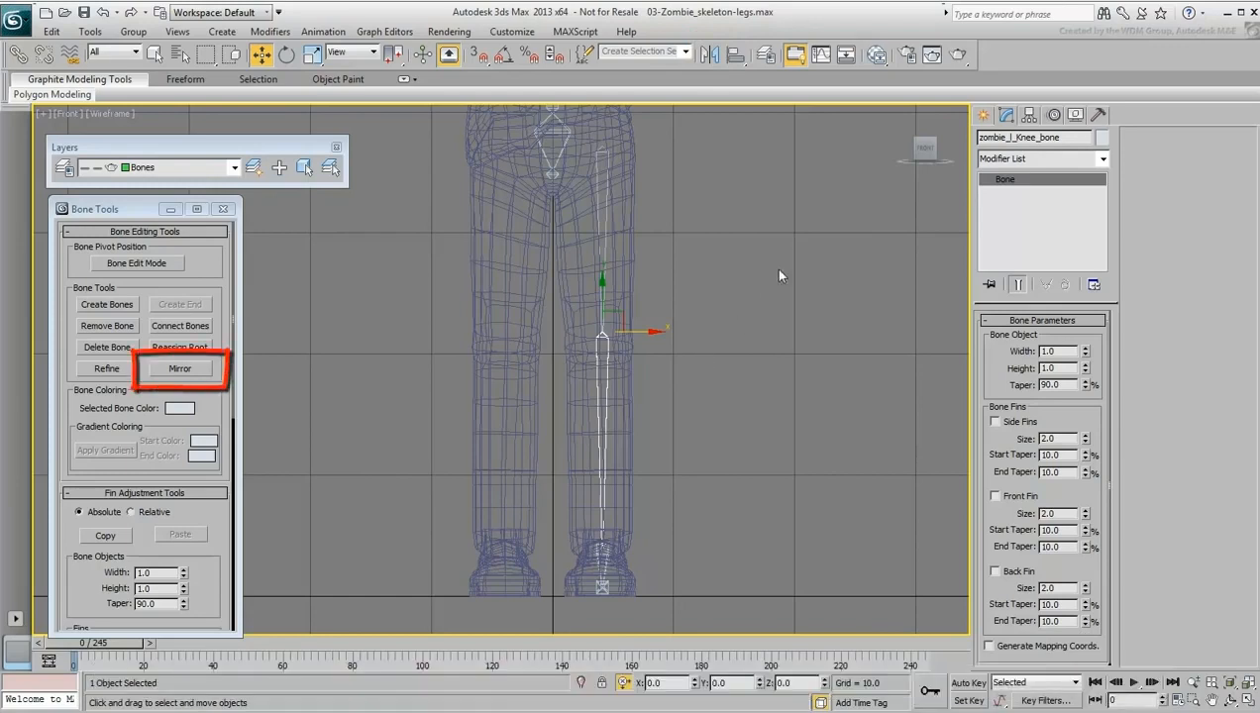
pyautogui.moveTo(778, 268); pyautogui.dragTo(574, 616)
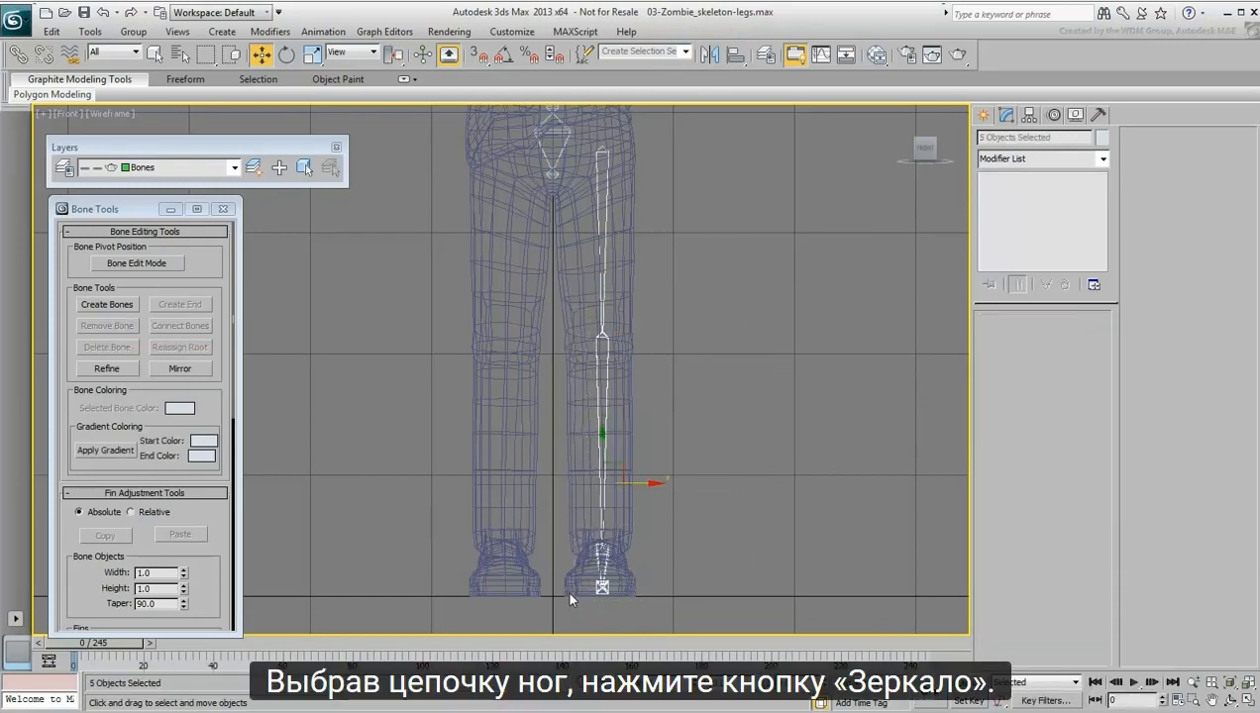
pyautogui.click(179, 368)
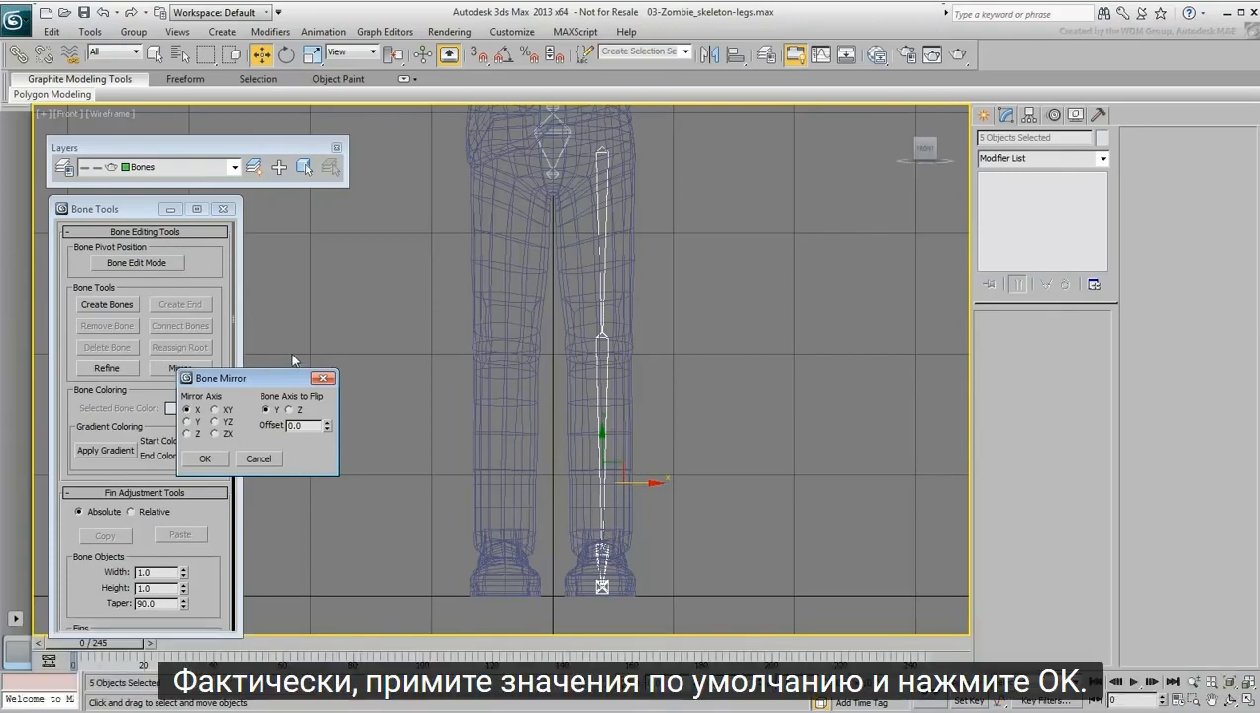
pyautogui.click(208, 459)
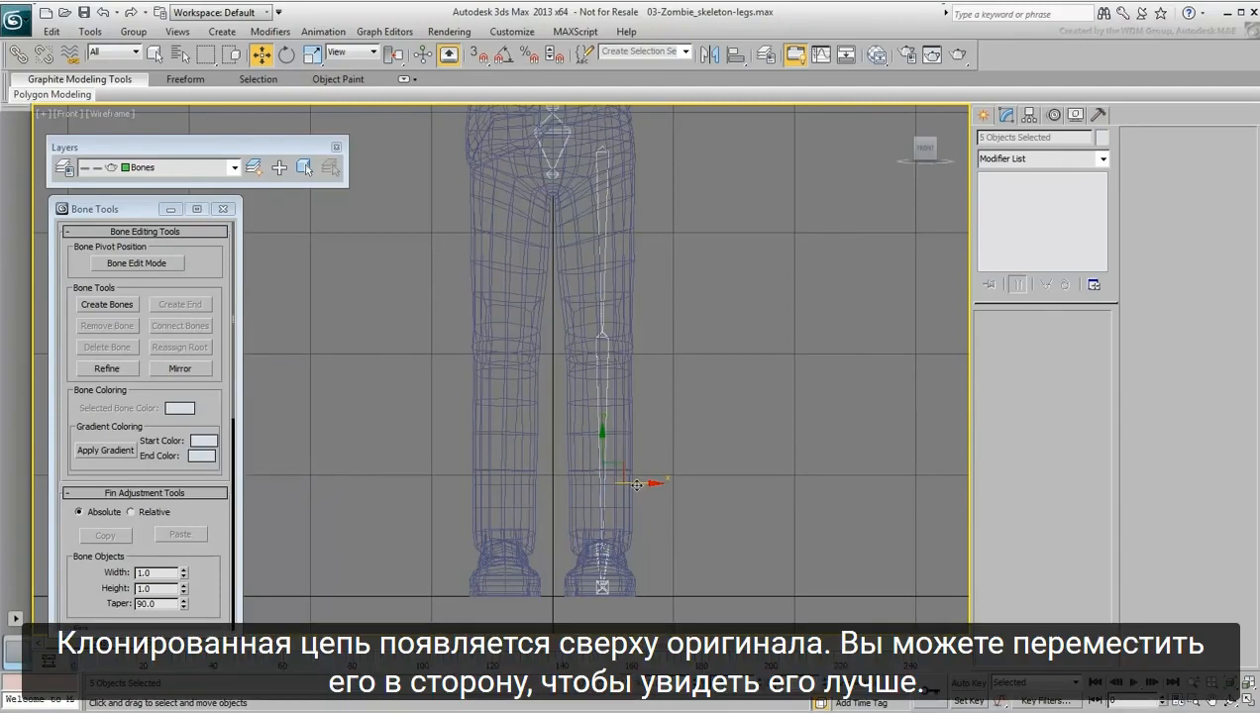
pyautogui.moveTo(637, 483); pyautogui.dragTo(459, 482)
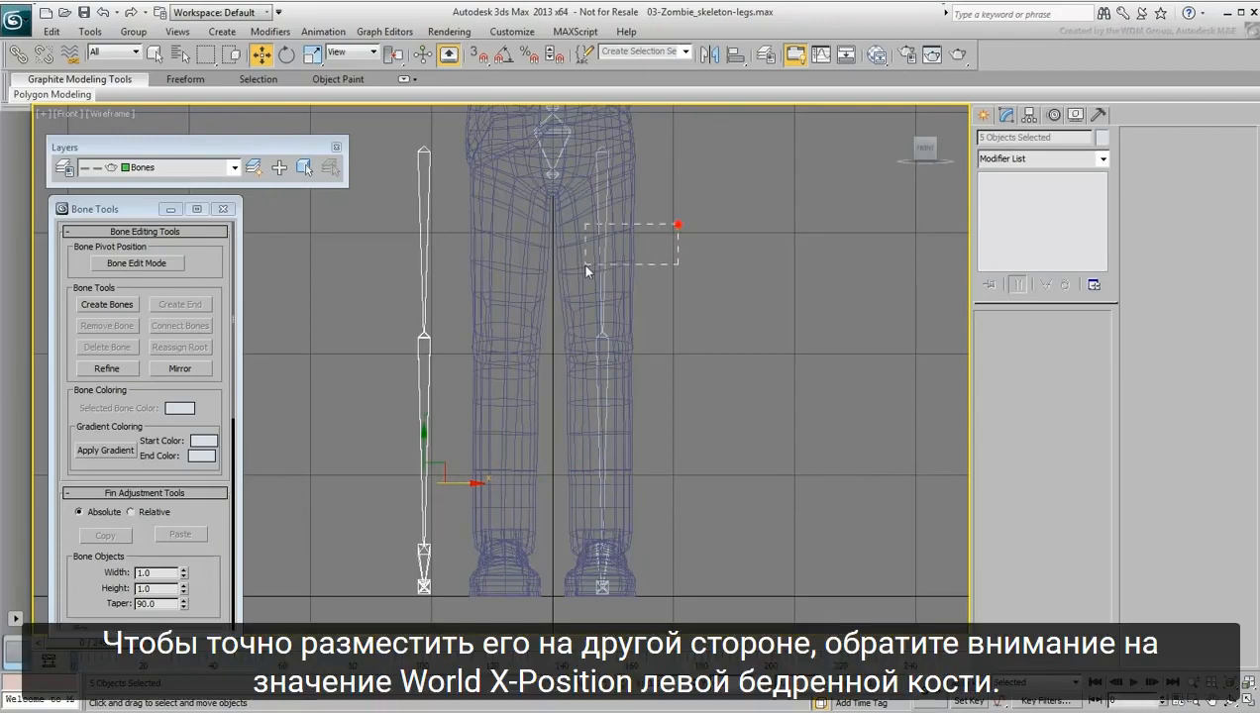
# Check the left thigh bone's world X position and set the mirrored thigh bone's X to the negated value, -4.122
pyautogui.moveTo(586, 265); pyautogui.dragTo(586, 265)
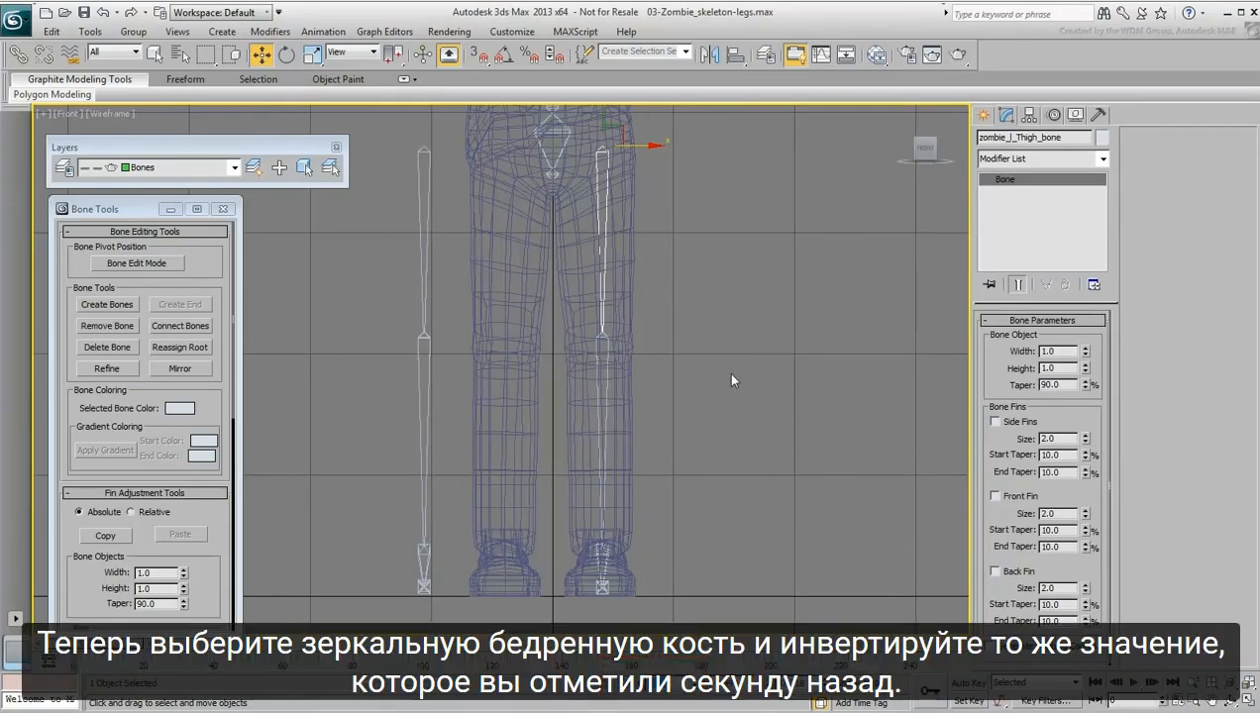
pyautogui.moveTo(457, 240); pyautogui.dragTo(373, 273)
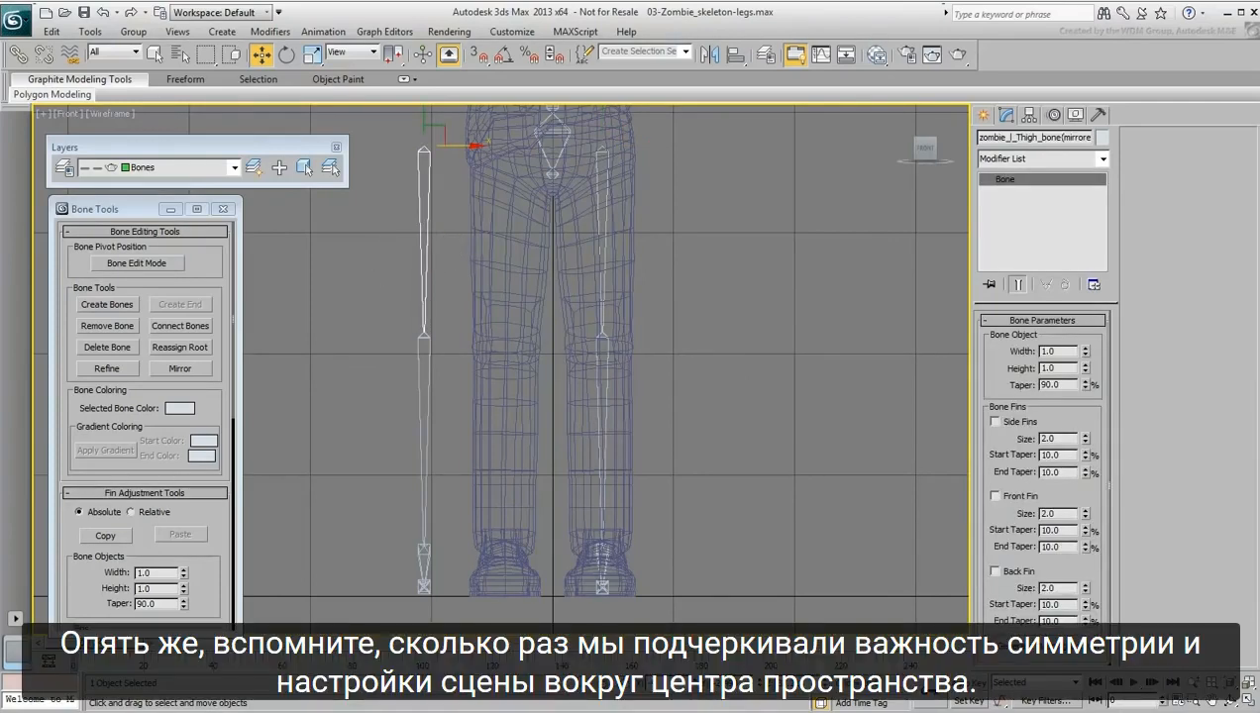
pyautogui.press('Return')
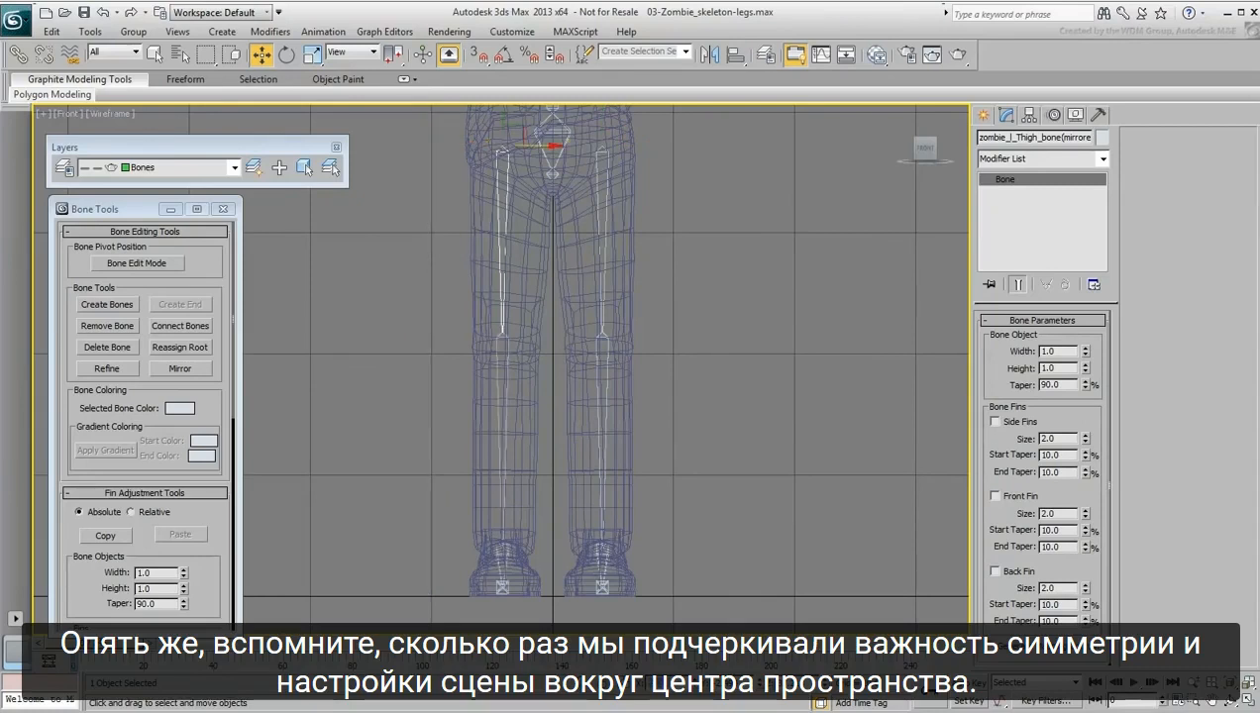
# Select all five bones of the mirrored right leg chain and open the Rename Objects dialog
pyautogui.scroll(2, 724, 393)
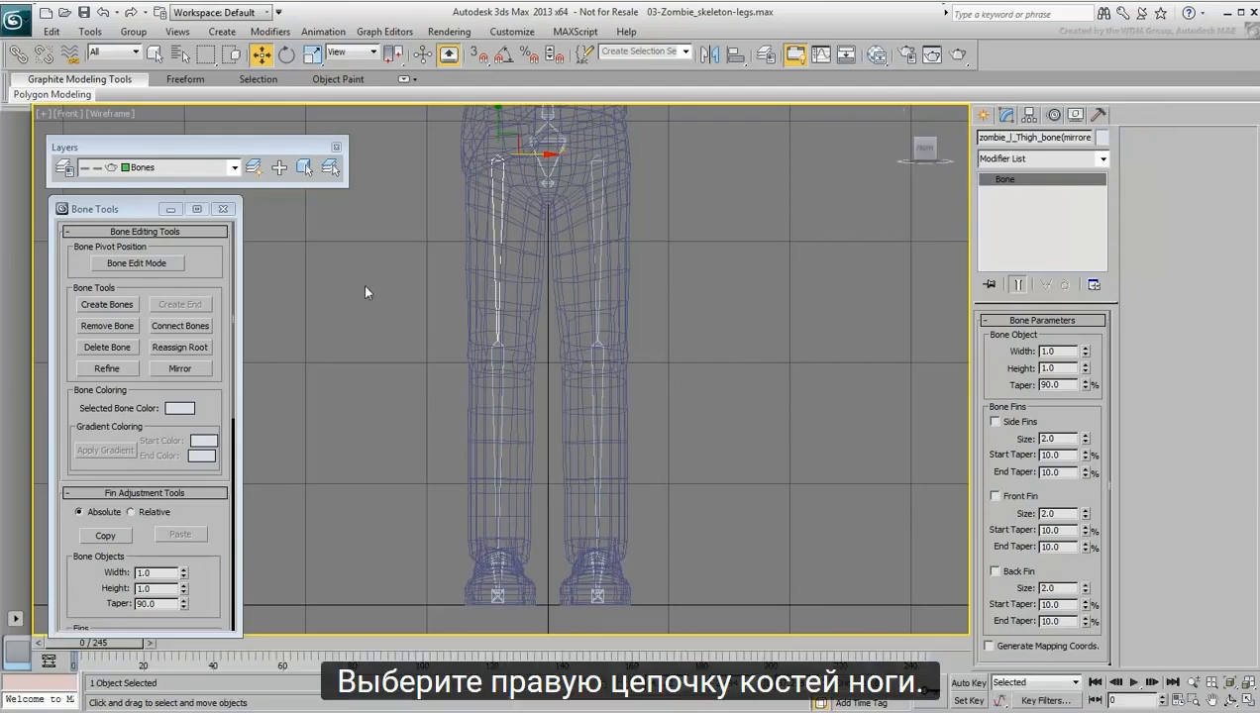
pyautogui.moveTo(363, 285); pyautogui.dragTo(523, 637)
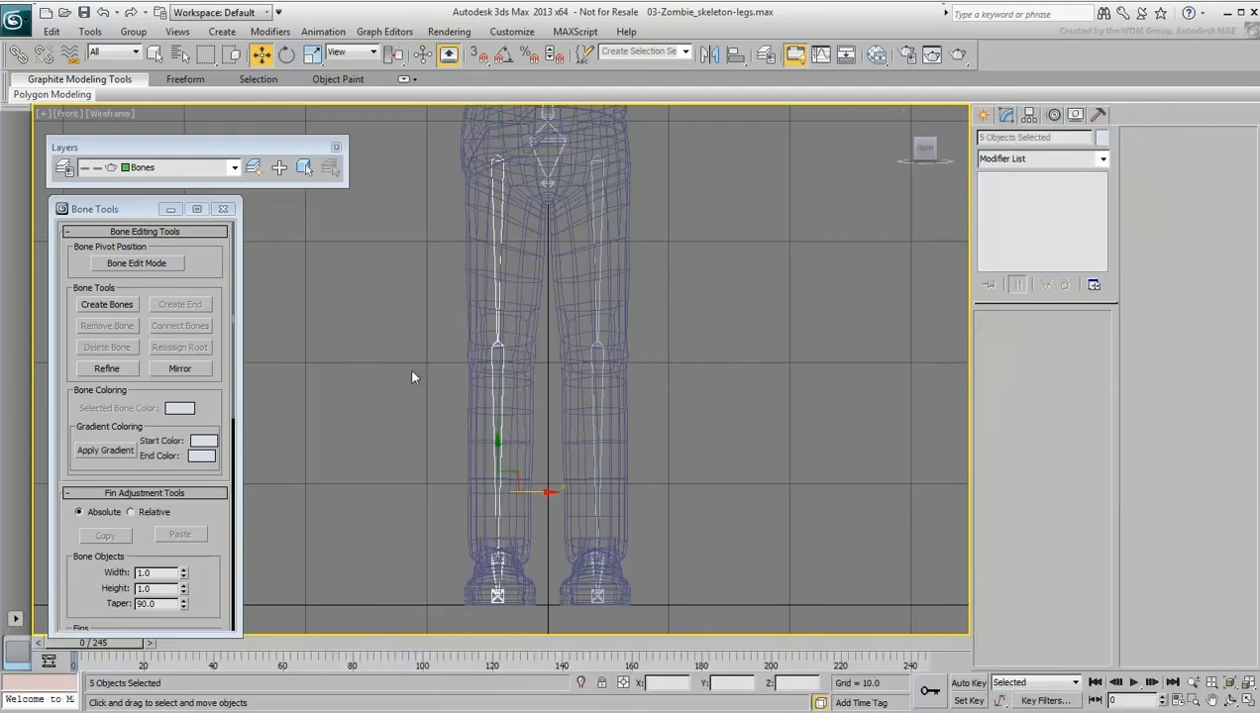
pyautogui.click(132, 32)
pyautogui.click(127, 33)
pyautogui.click(87, 32)
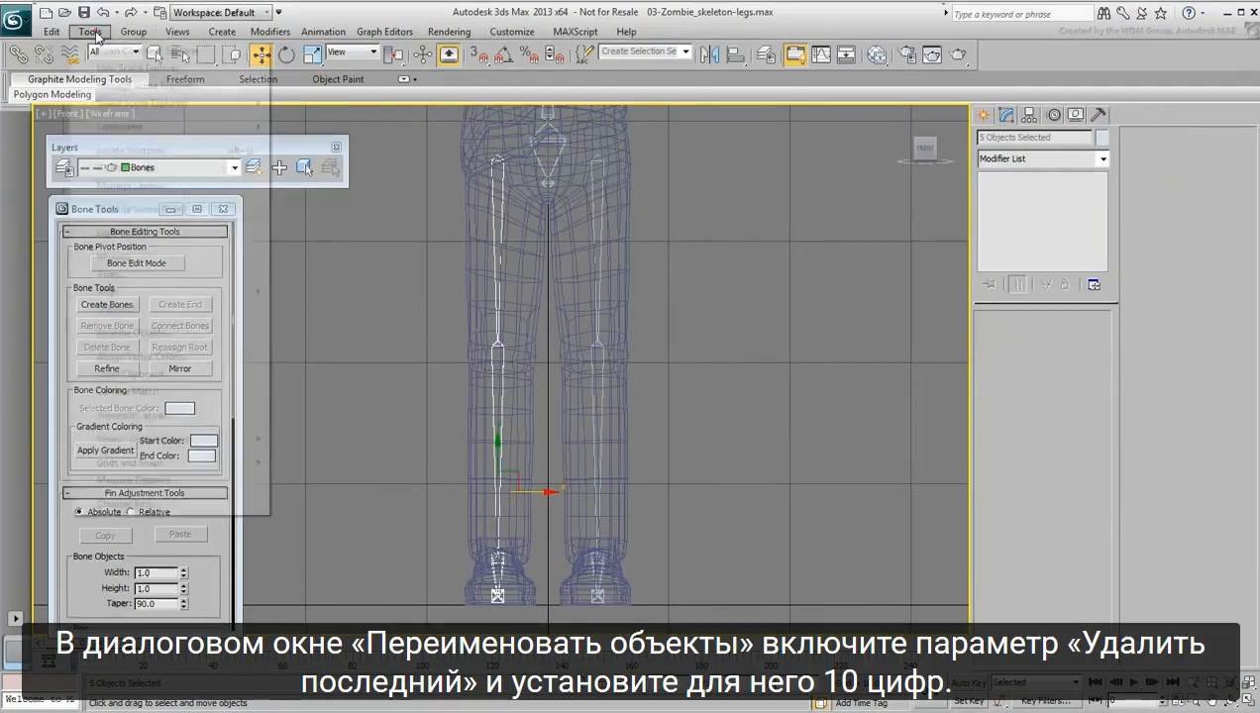
pyautogui.click(141, 334)
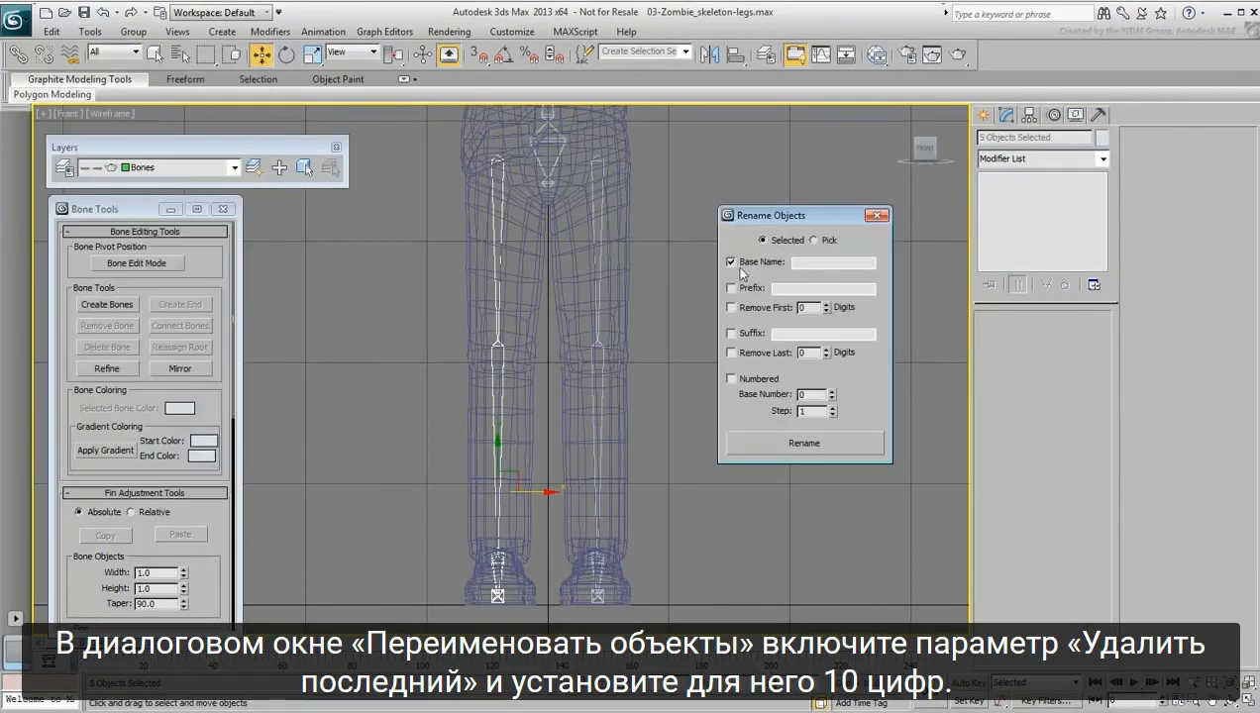
# Rename the right leg bones with base name off, removing the first 8 and last 10 digits and adding the prefix zombie_r
pyautogui.click(732, 263)
pyautogui.click(731, 352)
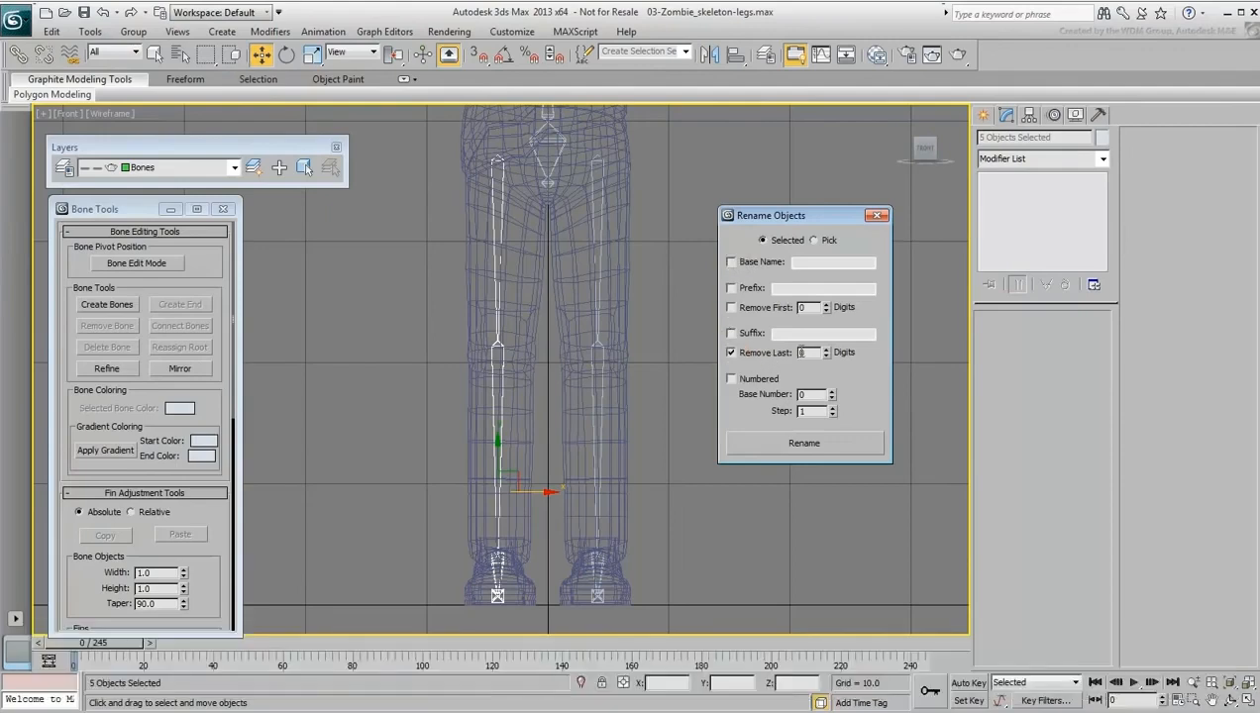
pyautogui.doubleClick(801, 353)
pyautogui.write('10')
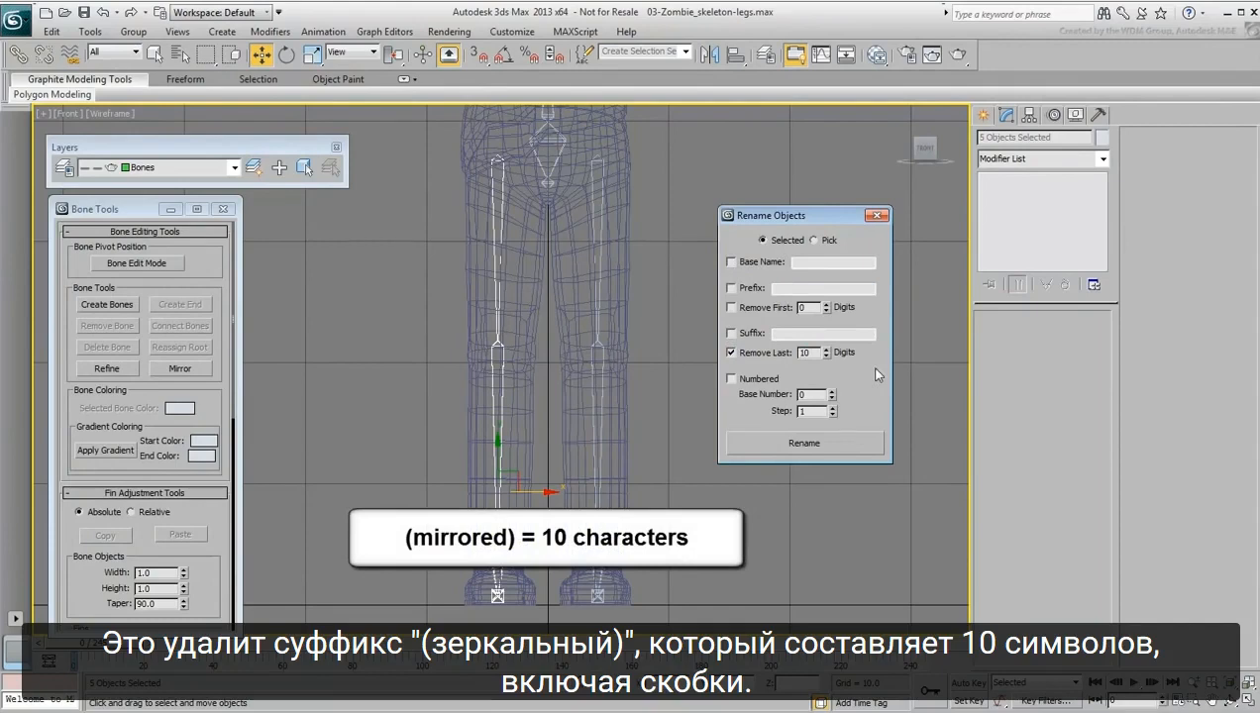
pyautogui.click(732, 308)
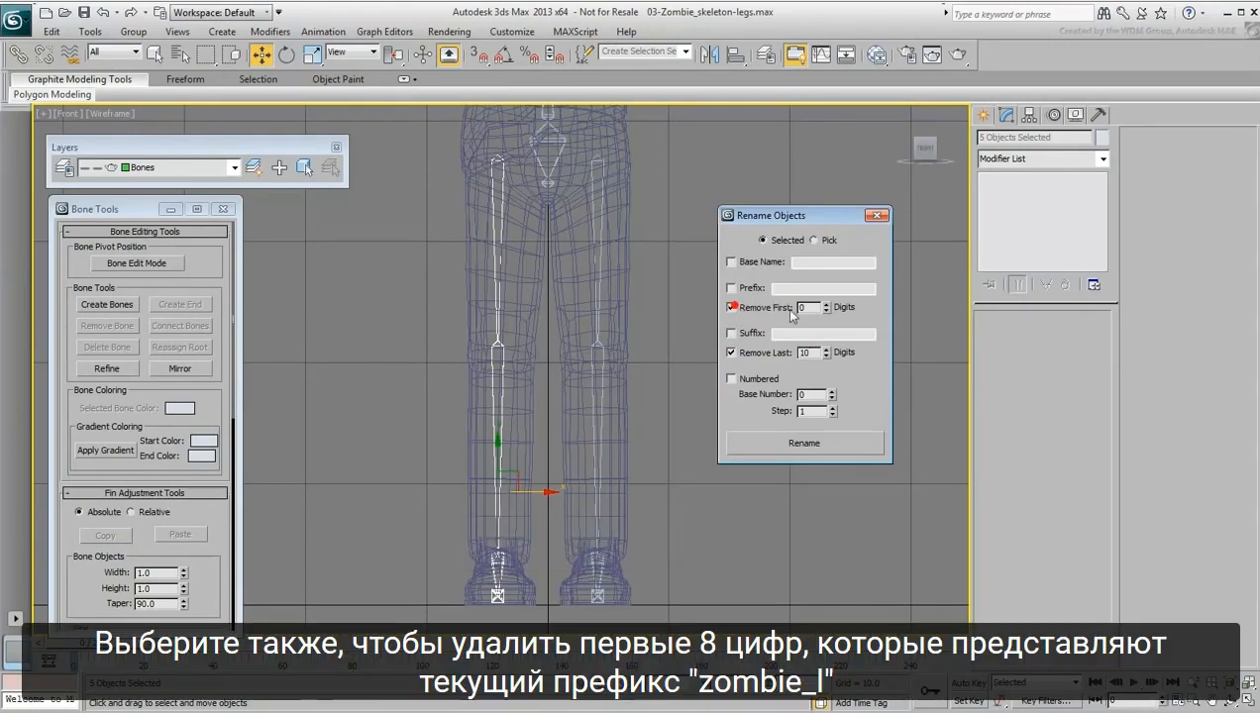
pyautogui.doubleClick(804, 307)
pyautogui.write('8')
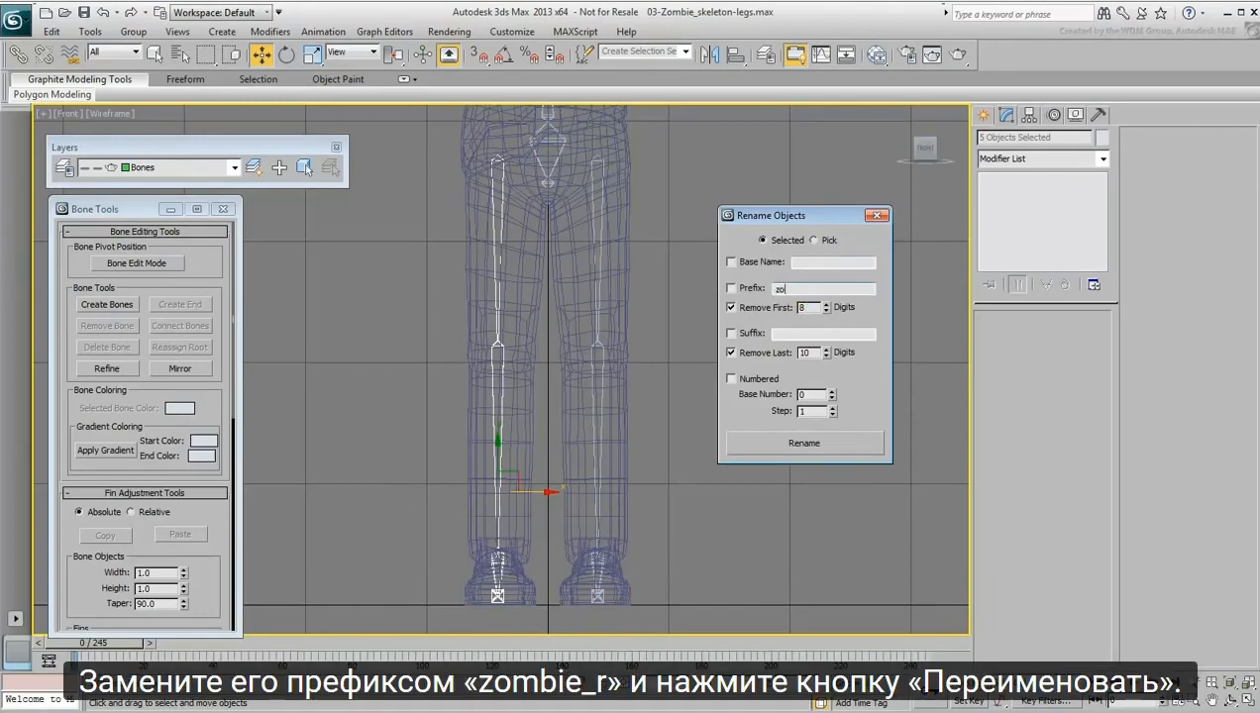
pyautogui.write('_')
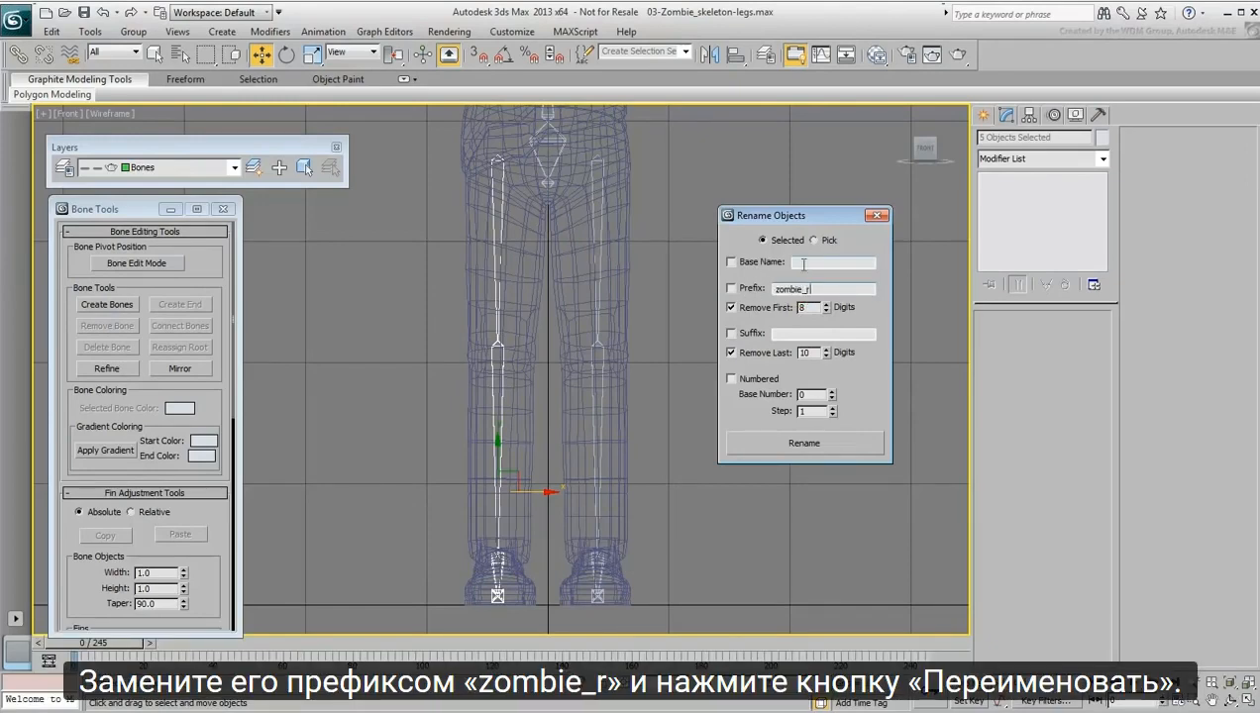
pyautogui.click(731, 288)
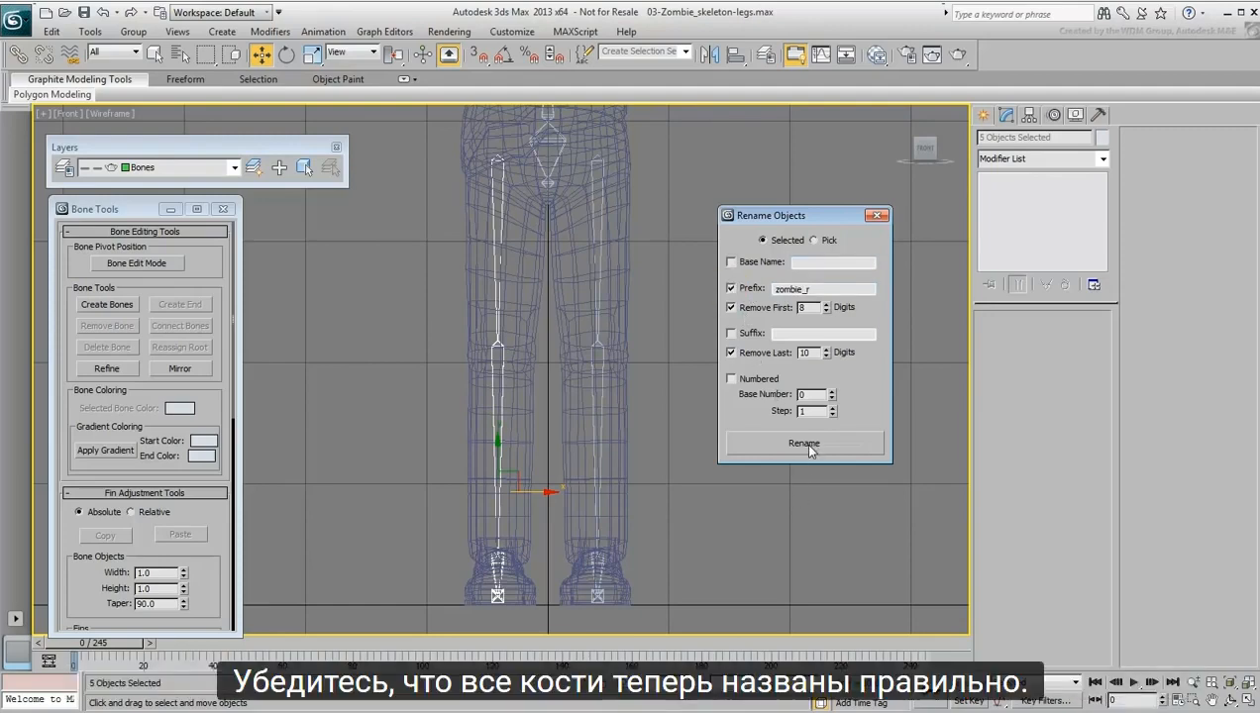
pyautogui.click(803, 442)
# Check the new names of the right thigh, knee and ankle bones, and close the Rename Objects dialog
pyautogui.moveTo(433, 270); pyautogui.dragTo(520, 297)
pyautogui.moveTo(413, 425); pyautogui.dragTo(520, 459)
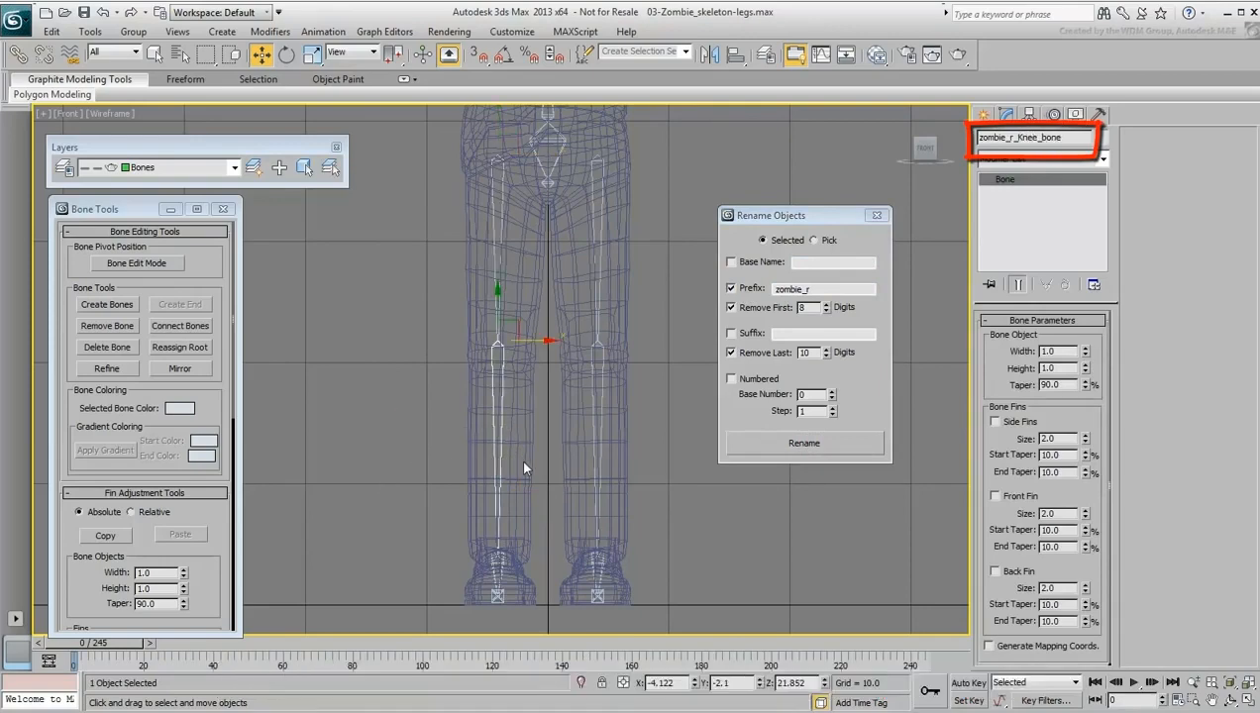
pyautogui.click(499, 579)
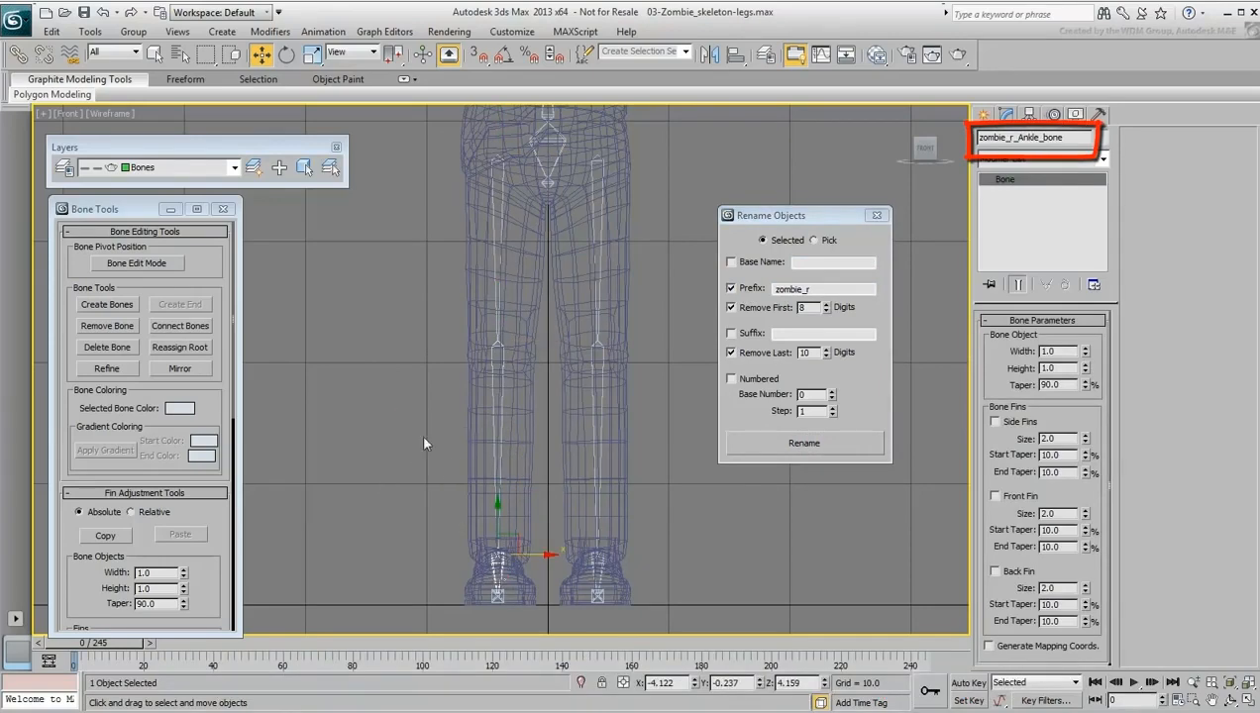
pyautogui.click(876, 215)
# Select both thigh bones and set up the Rotate tool with the Local coordinate system and Use Pivot Point Center
pyautogui.moveTo(753, 242); pyautogui.dragTo(428, 282)
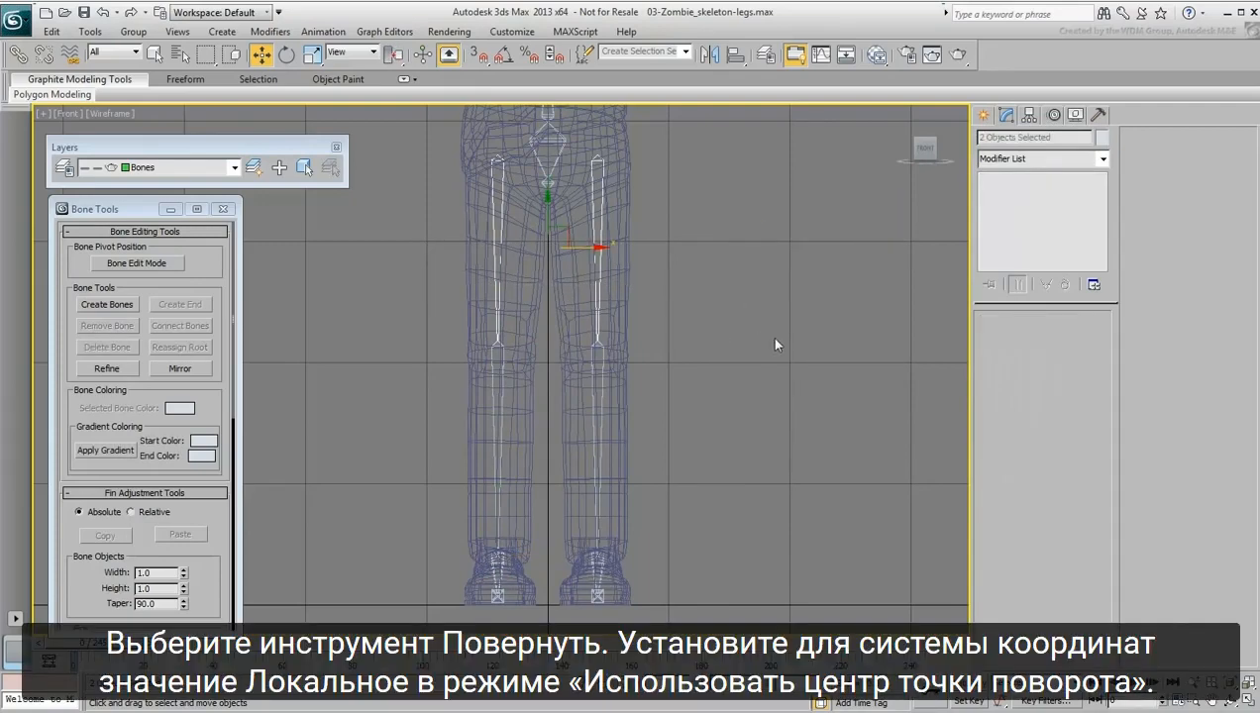
pyautogui.rightClick(691, 286)
pyautogui.click(701, 318)
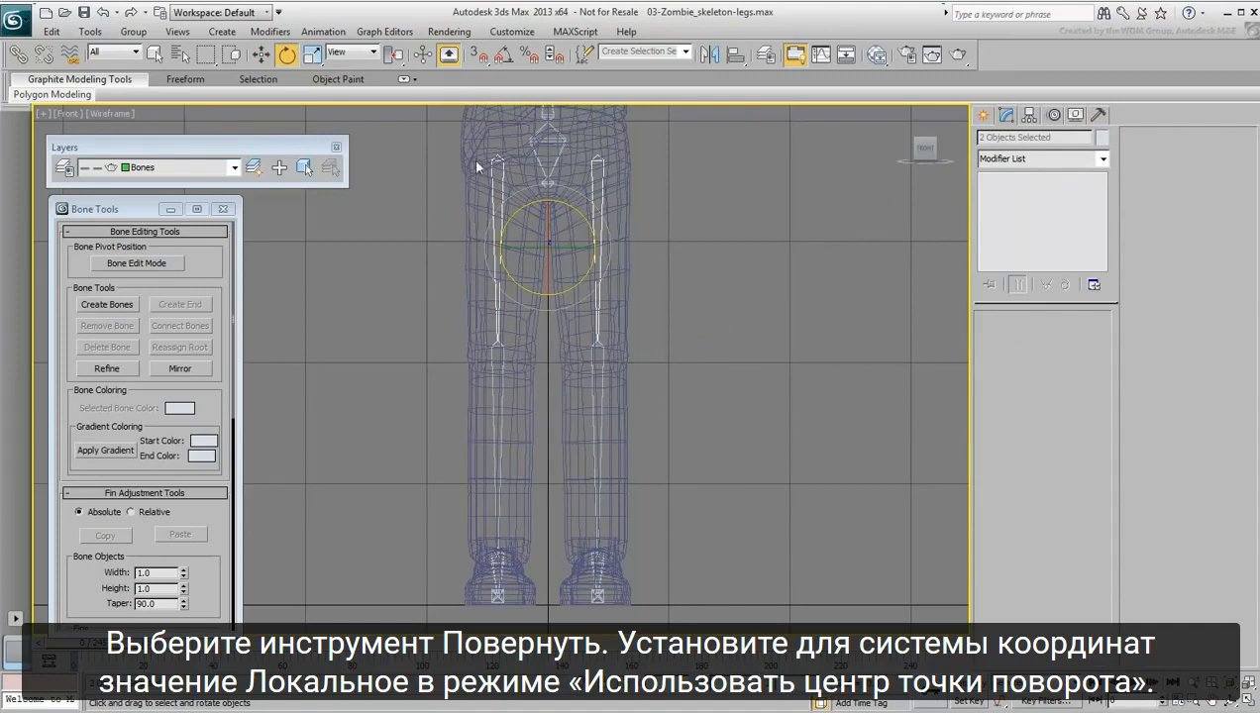
pyautogui.click(347, 51)
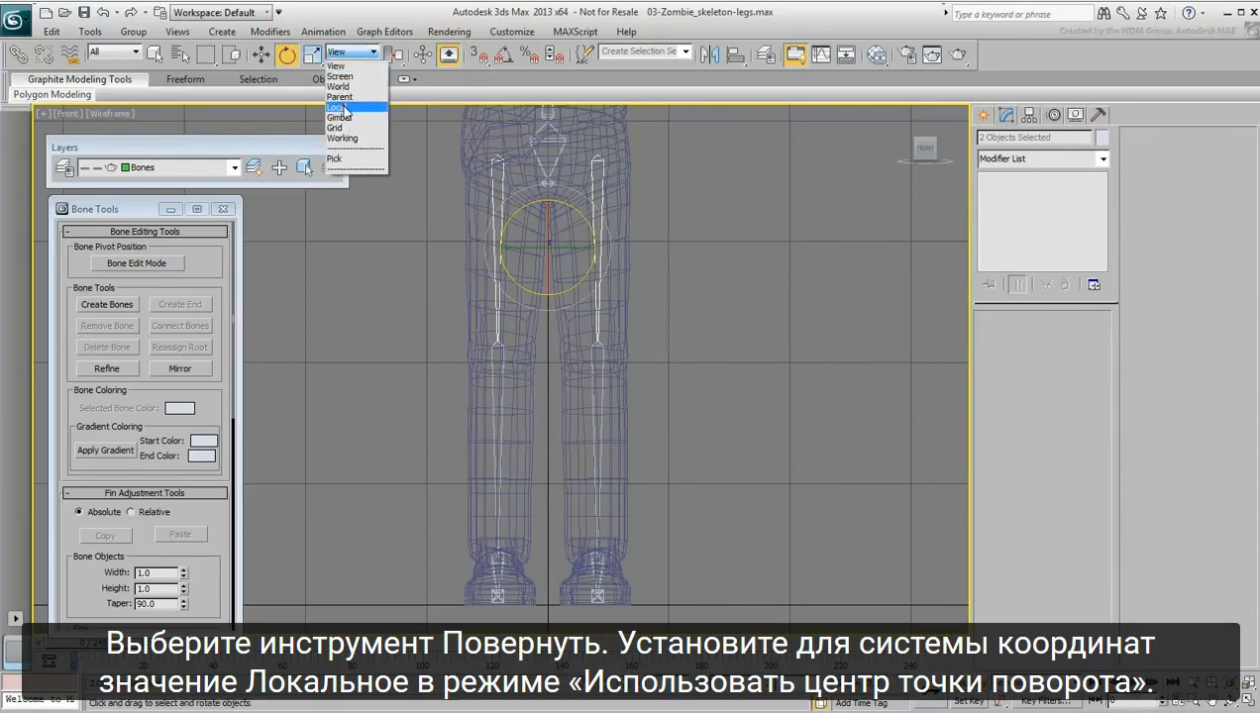
pyautogui.click(341, 107)
pyautogui.click(394, 56)
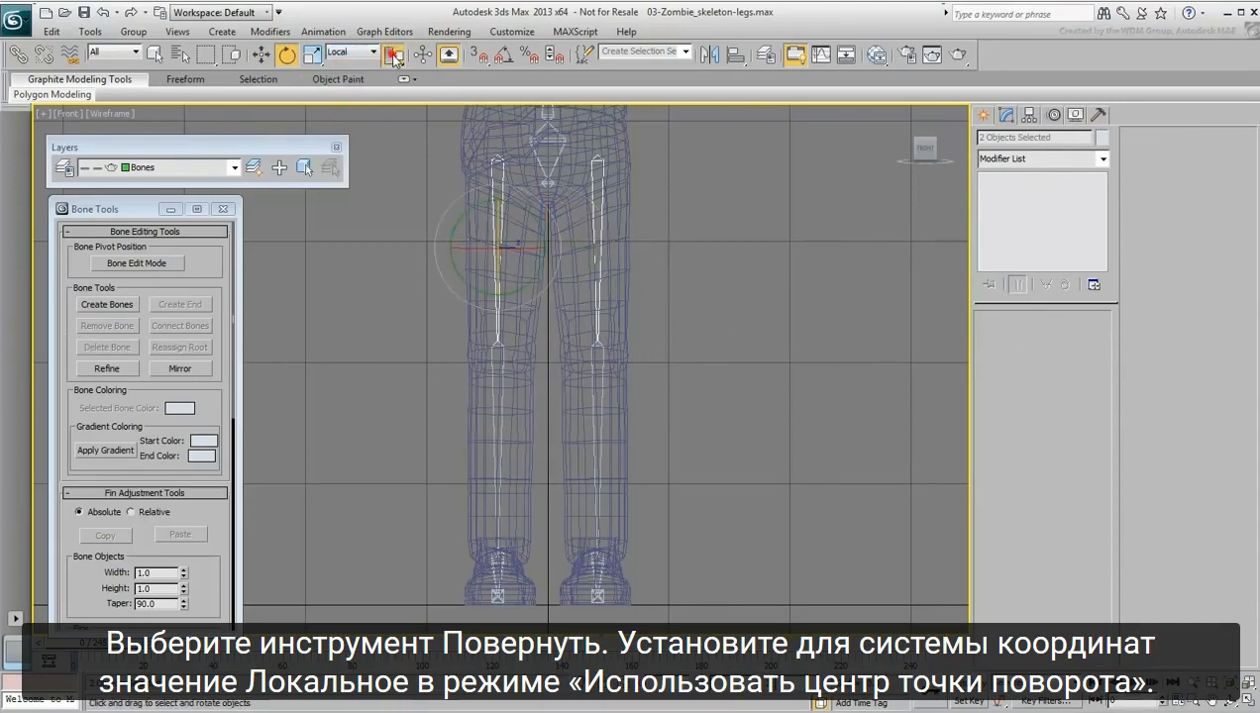
pyautogui.moveTo(394, 57); pyautogui.dragTo(396, 82)
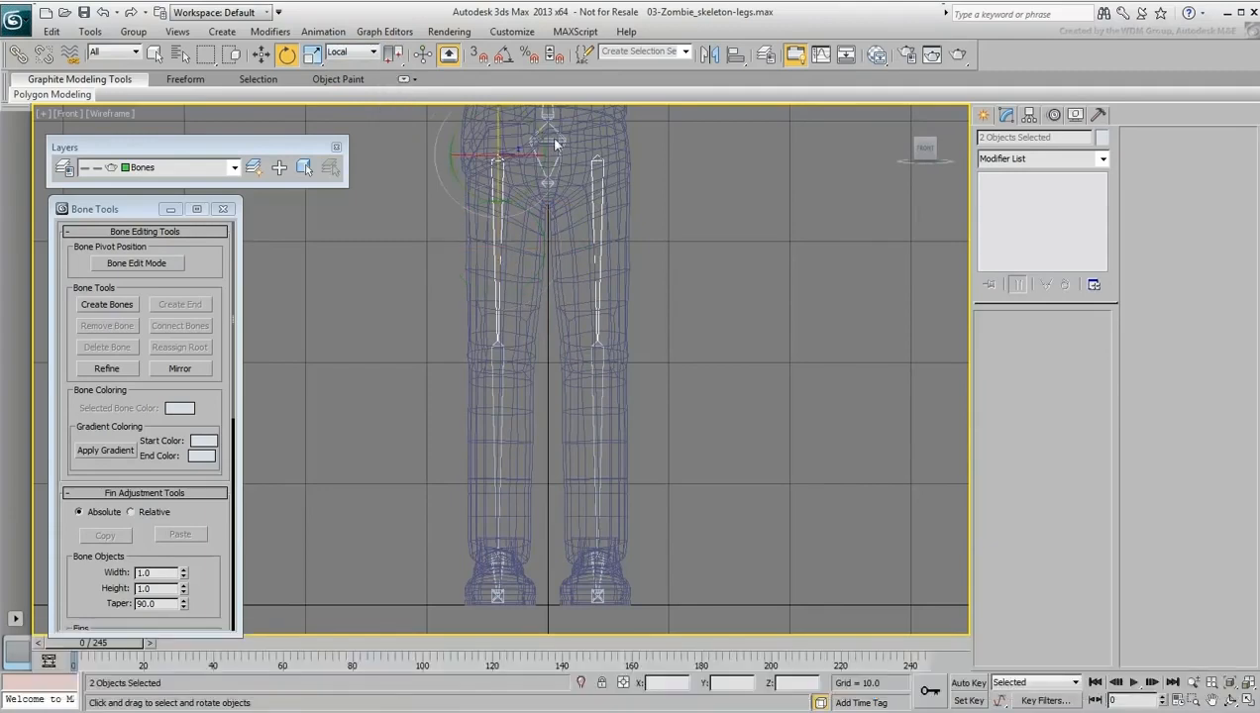
# Test-rotate both thigh bones about their local Y axis, and about local Z in the perspective view, cancelling the rotations
pyautogui.moveTo(555, 144); pyautogui.dragTo(557, 196)
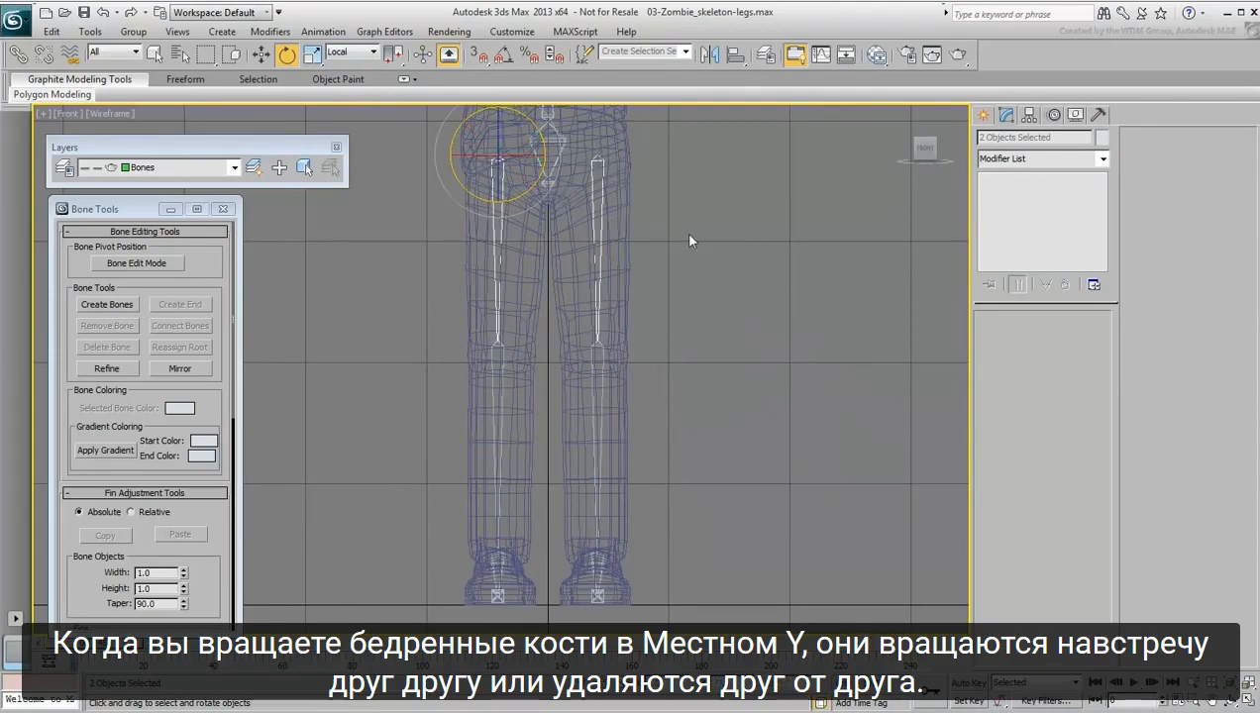
pyautogui.keyDown('alt'); pyautogui.moveTo(698, 273); pyautogui.dragTo(633, 289, button='middle'); pyautogui.keyUp('alt')
pyautogui.press('p')
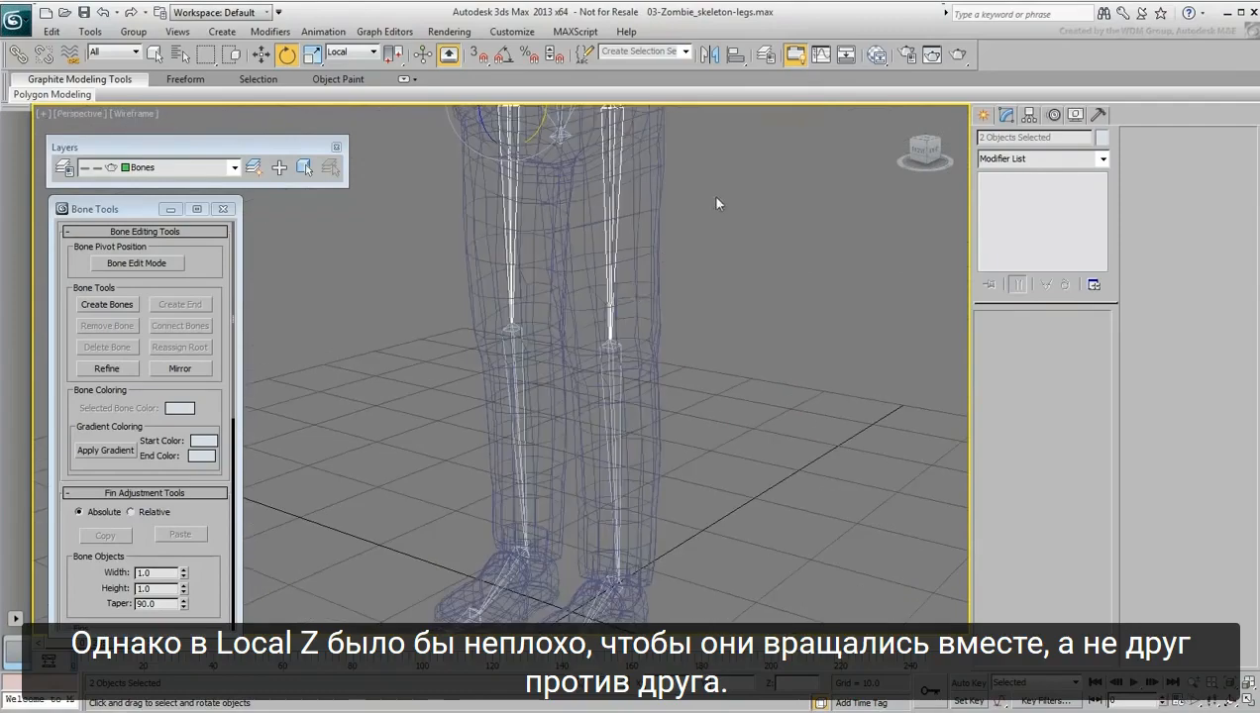
pyautogui.moveTo(715, 199); pyautogui.dragTo(641, 359, button='middle')
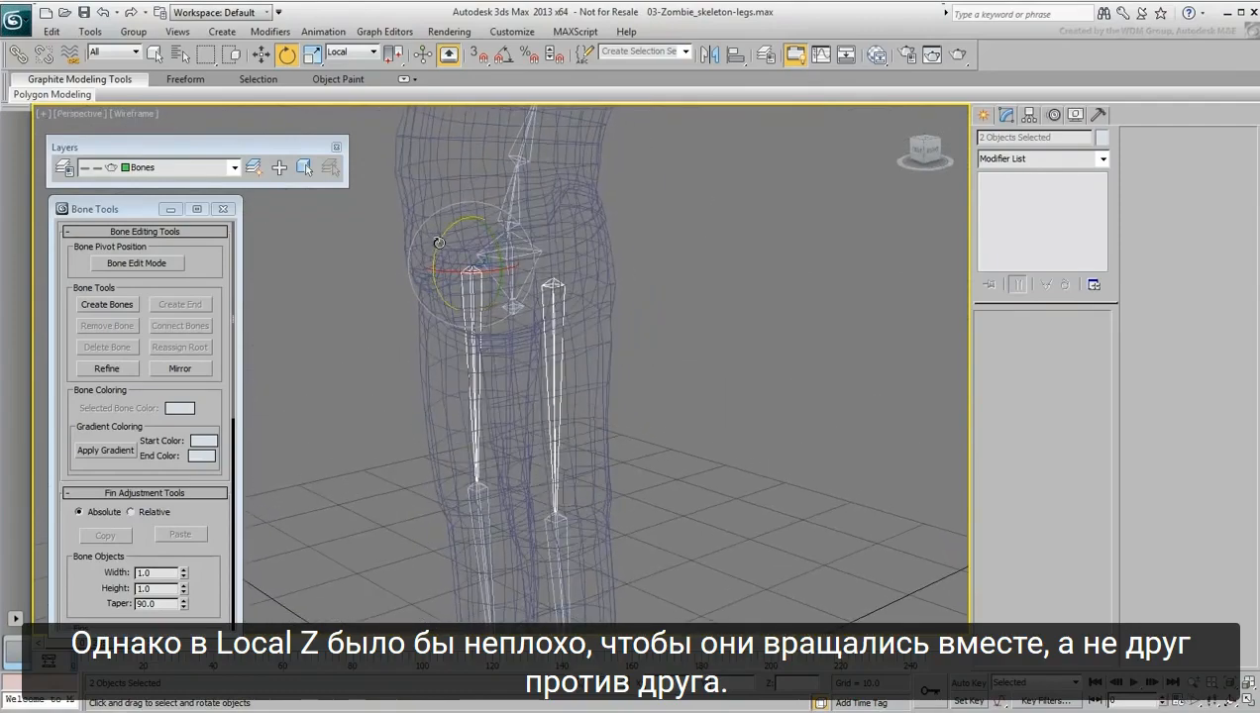
pyautogui.moveTo(439, 244); pyautogui.dragTo(481, 200)
pyautogui.rightClick(481, 200)
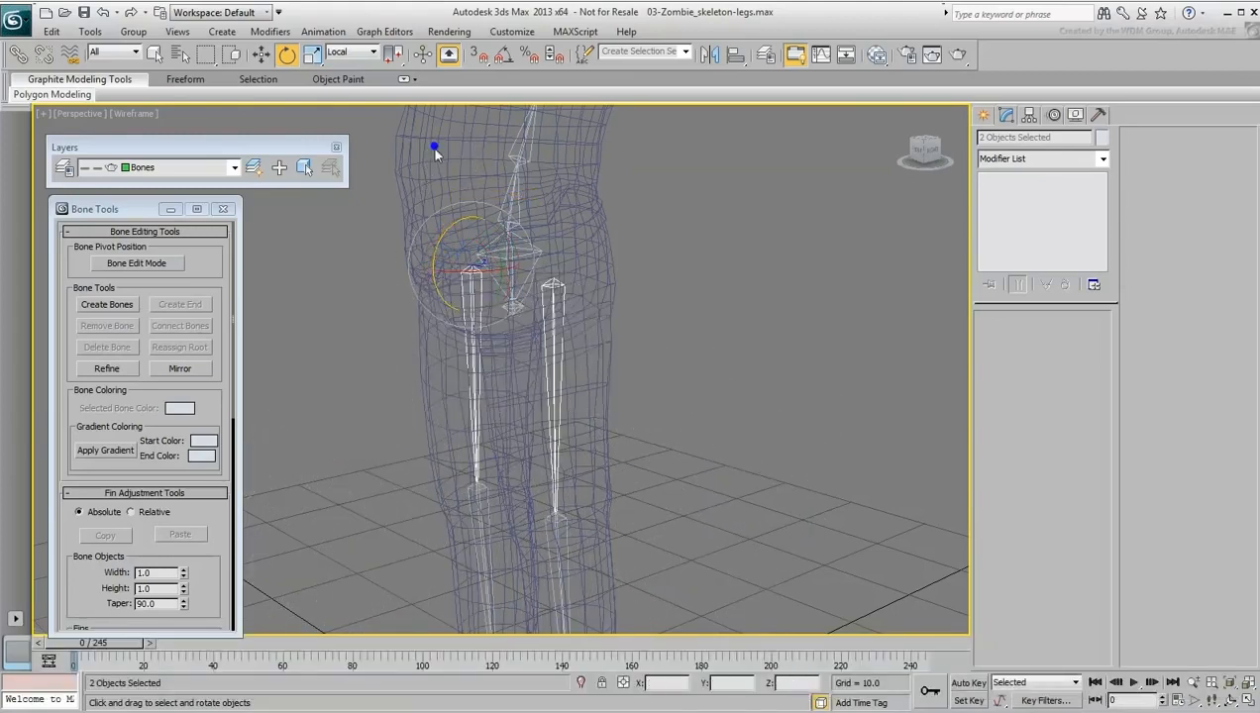
# Test-rotate both thigh bones about their local X axis to compare their directions, cancelling the rotation
pyautogui.moveTo(472, 269); pyautogui.dragTo(498, 271)
pyautogui.rightClick(498, 271)
pyautogui.keyDown('alt'); pyautogui.moveTo(494, 327); pyautogui.dragTo(556, 409, button='middle'); pyautogui.keyUp('alt')
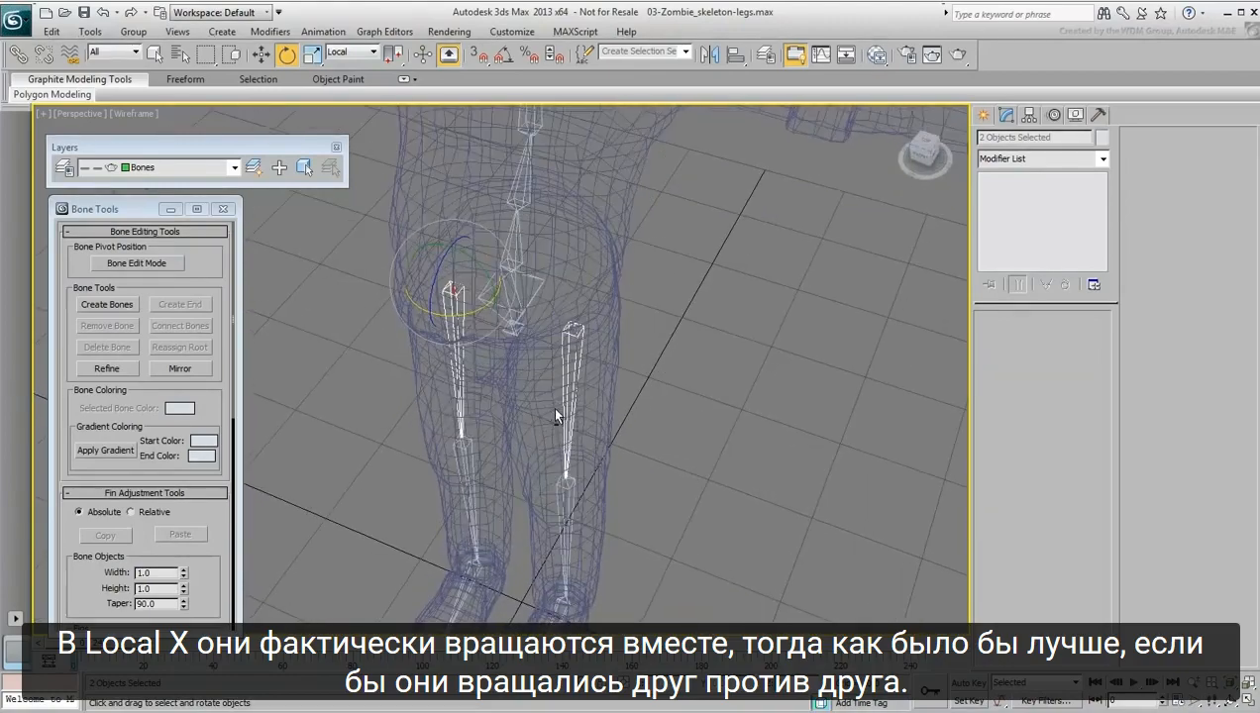
pyautogui.scroll(5, 517, 347)
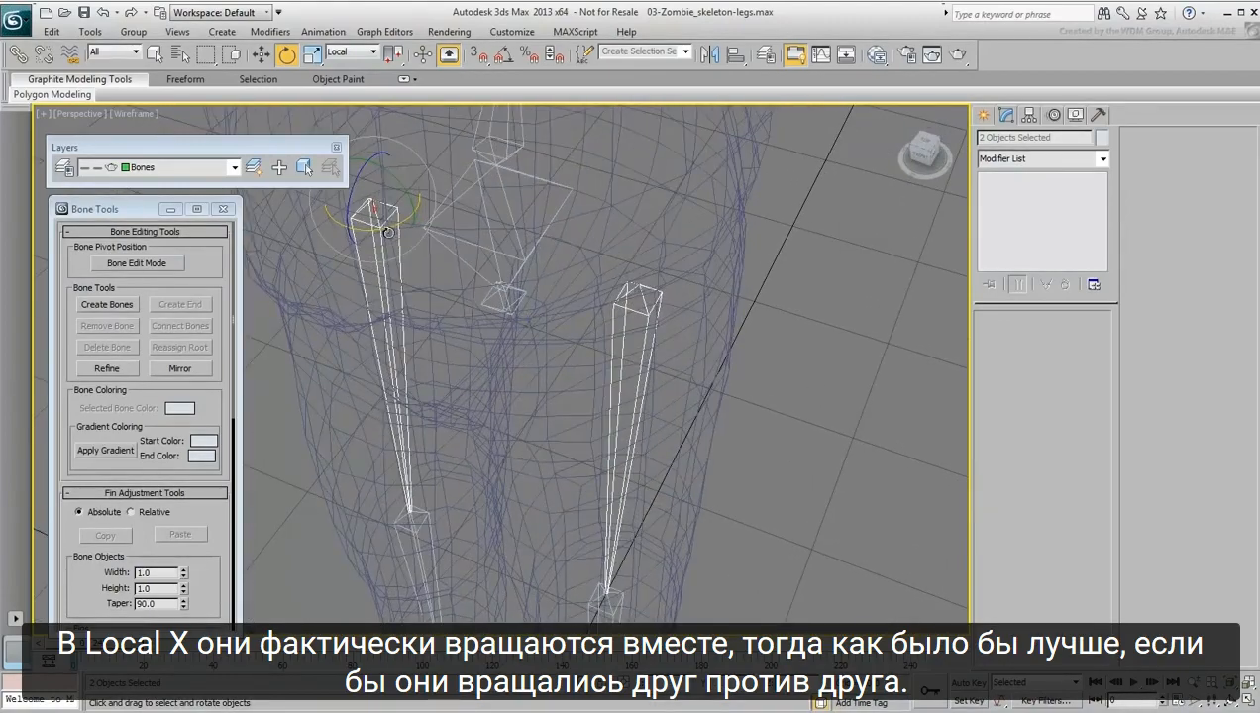
pyautogui.moveTo(384, 224); pyautogui.dragTo(386, 226)
pyautogui.moveTo(364, 231); pyautogui.dragTo(414, 241)
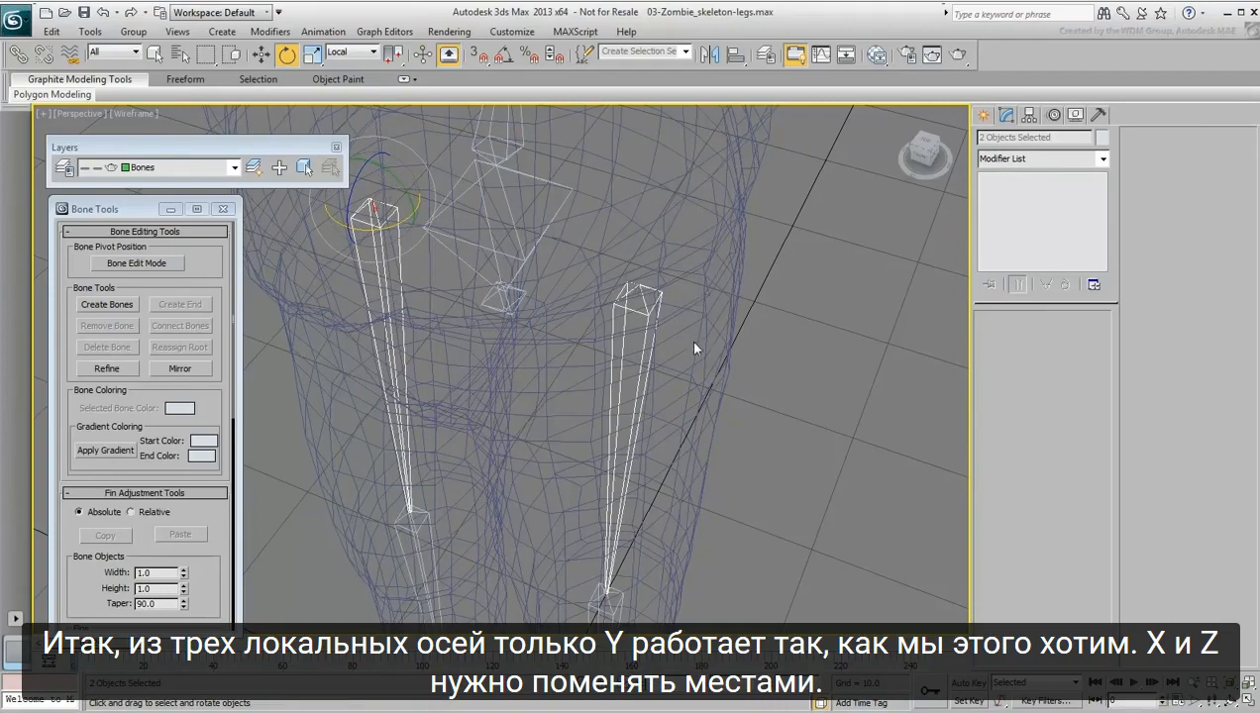
# Select the whole right leg bone chain, enable Affect Pivot Only for it, and turn on Angle Snap
pyautogui.keyDown('alt'); pyautogui.moveTo(691, 339); pyautogui.dragTo(754, 199, button='middle'); pyautogui.keyUp('alt')
pyautogui.scroll(-4, 686, 300)
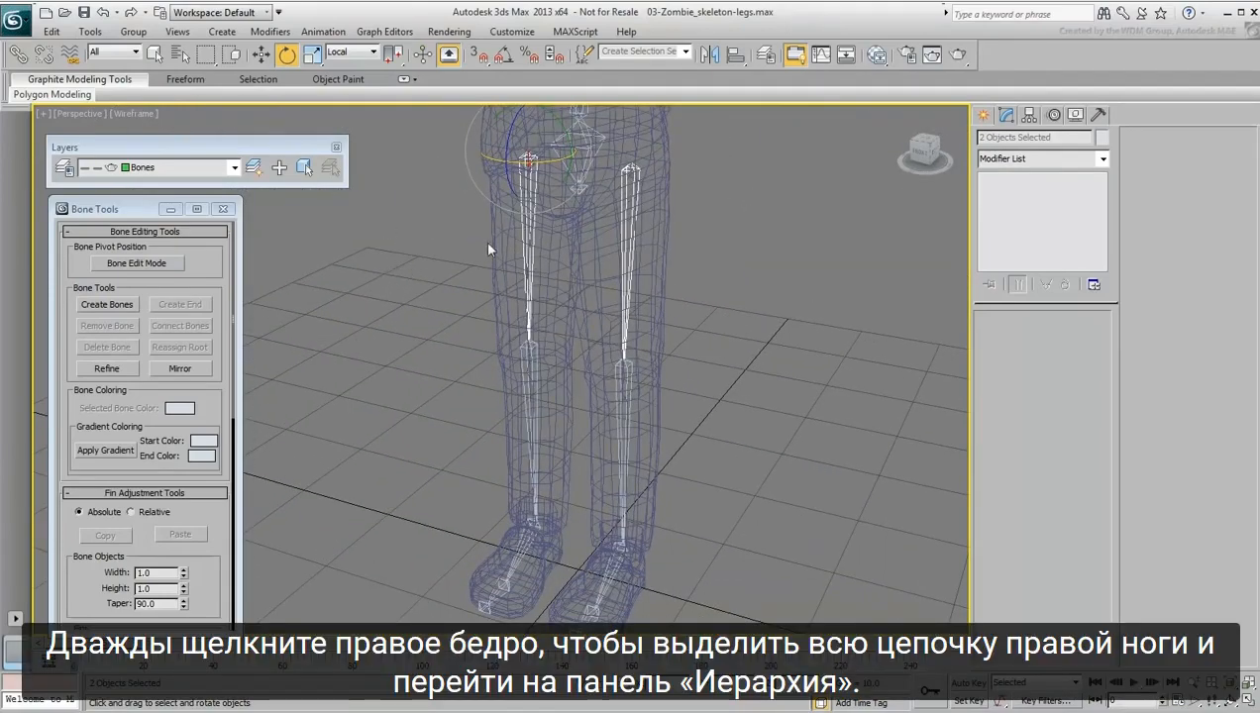
pyautogui.doubleClick(526, 236)
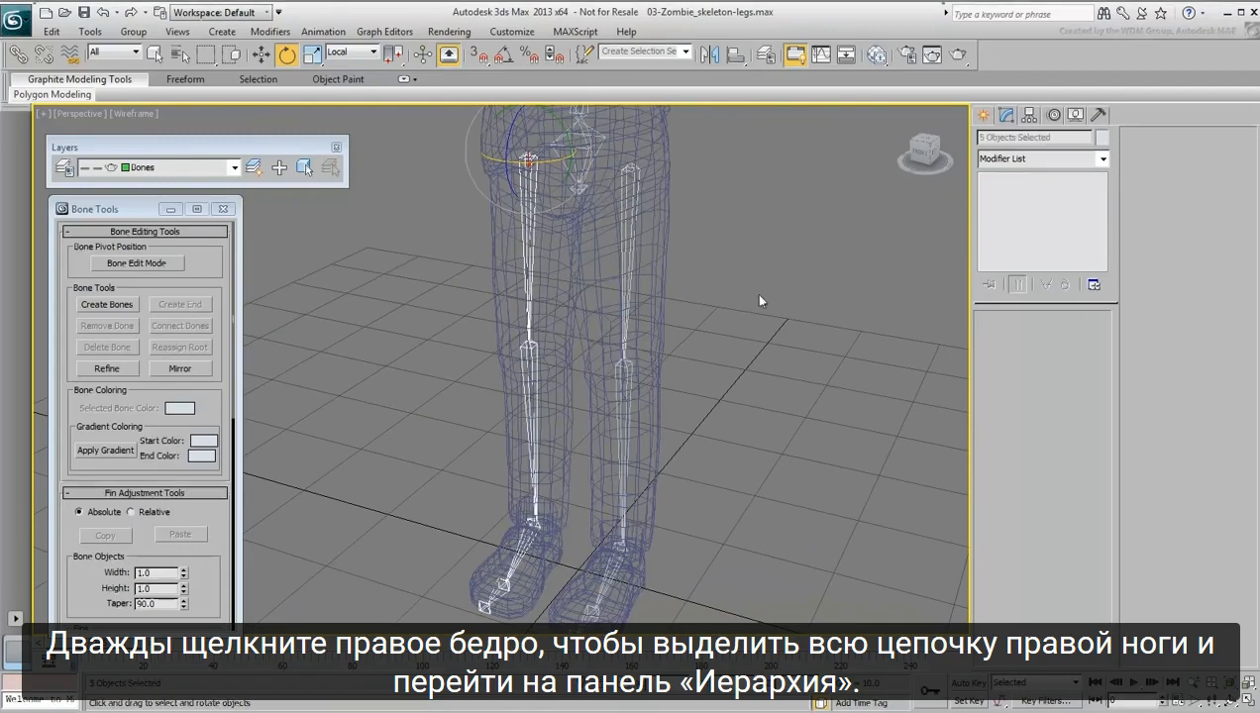
pyautogui.click(1030, 114)
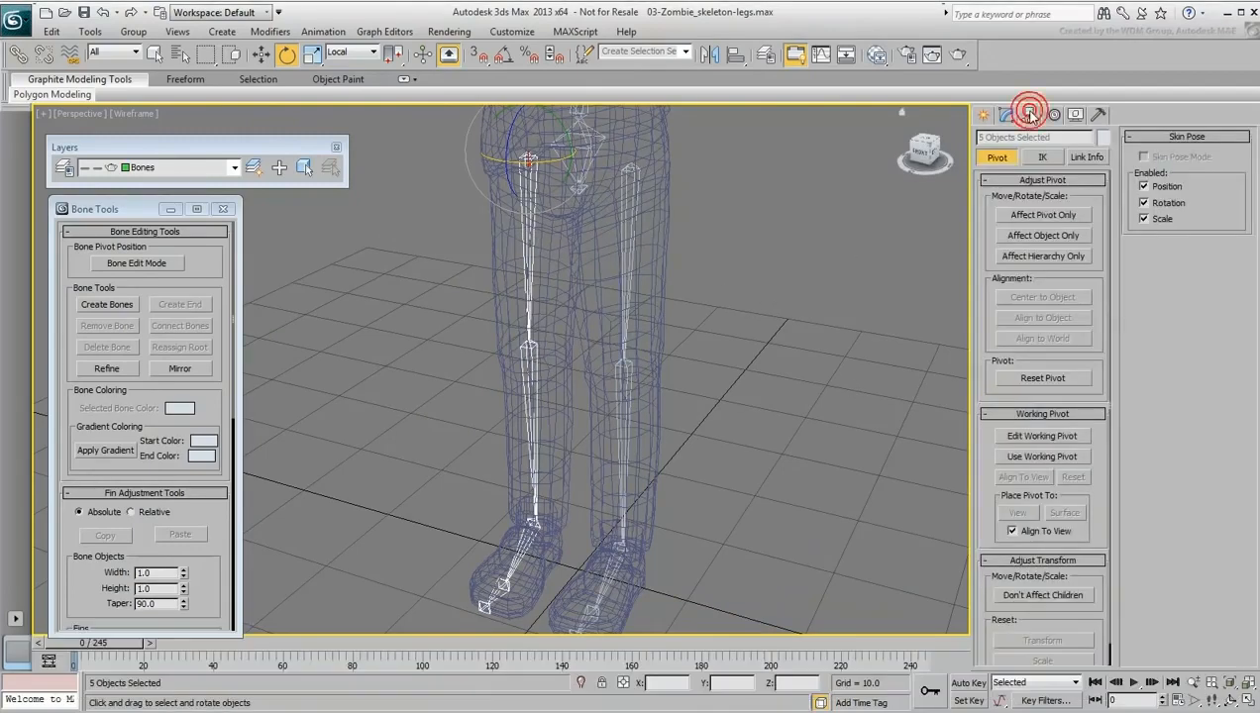
pyautogui.click(1040, 215)
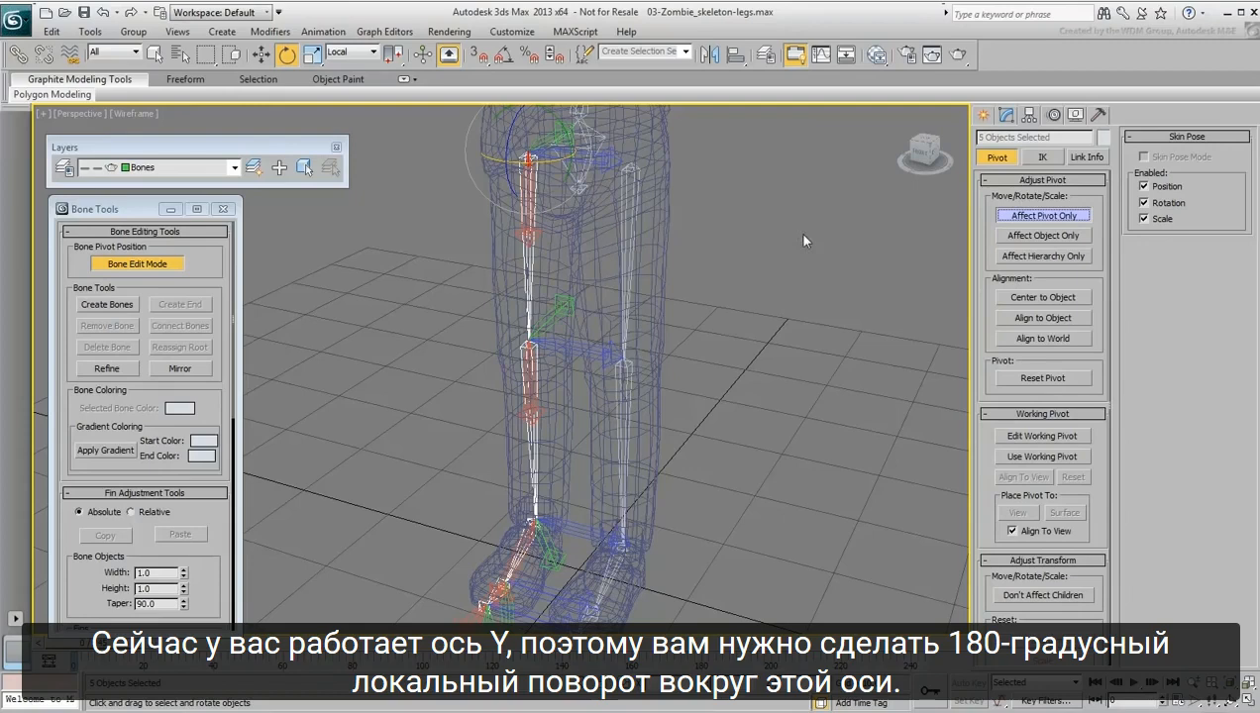
pyautogui.click(504, 57)
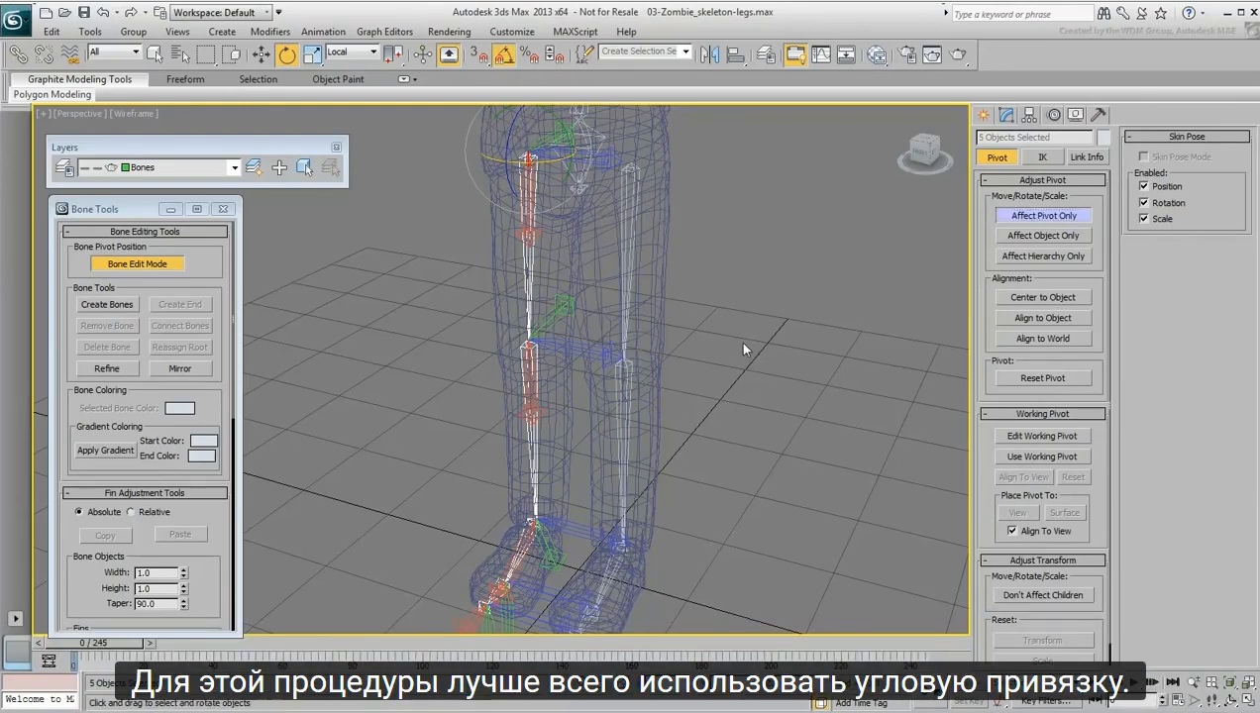
# Try rotating the right leg bones' pivots 180 degrees about local Y with the rotate gizmo, and undo the rotation
pyautogui.moveTo(725, 329)
pyautogui.keyDown('alt'); pyautogui.mouseDown(button='middle')
pyautogui.moveTo(744, 350)
pyautogui.moveTo(739, 341)
pyautogui.mouseUp(button='middle'); pyautogui.keyUp('alt')
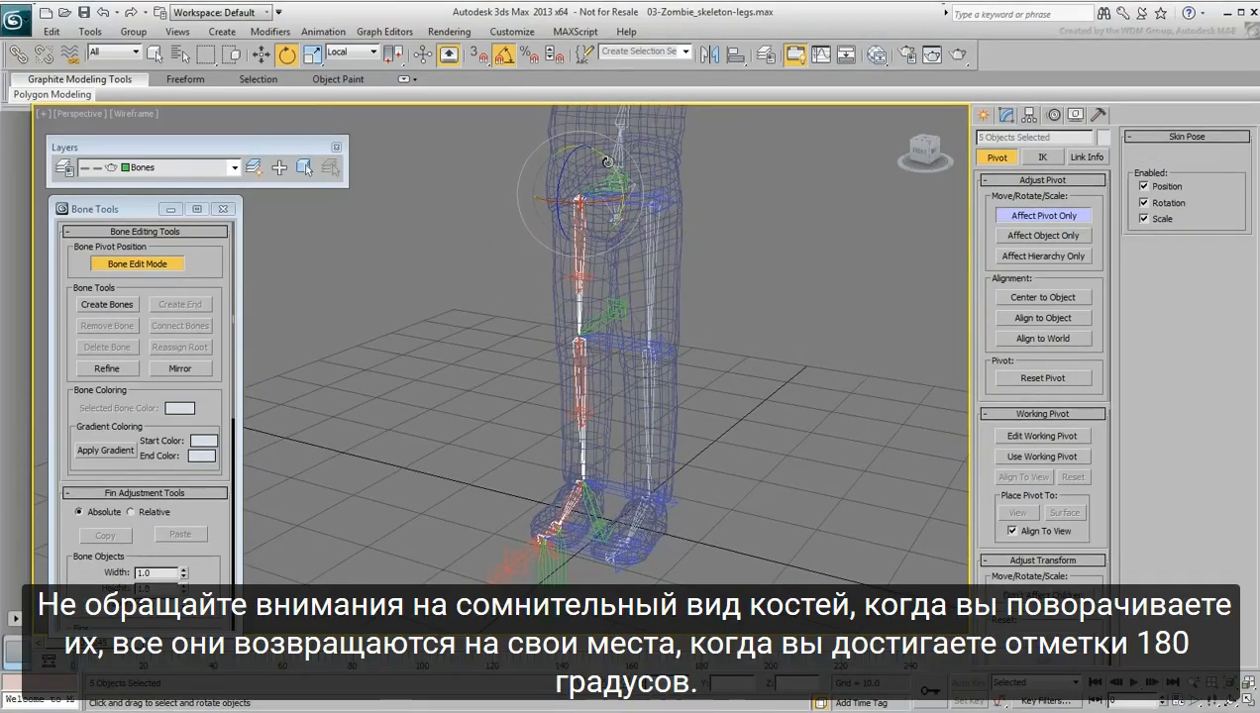
pyautogui.moveTo(607, 162); pyautogui.dragTo(622, 326)
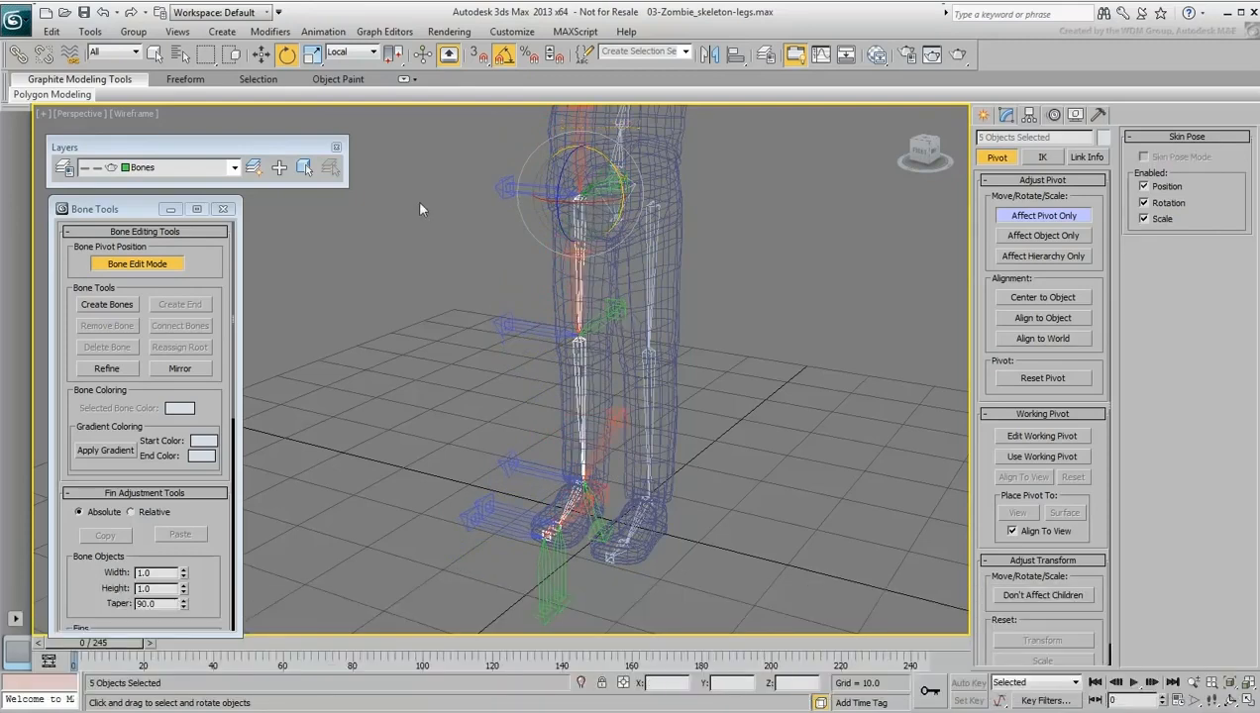
pyautogui.click(103, 13)
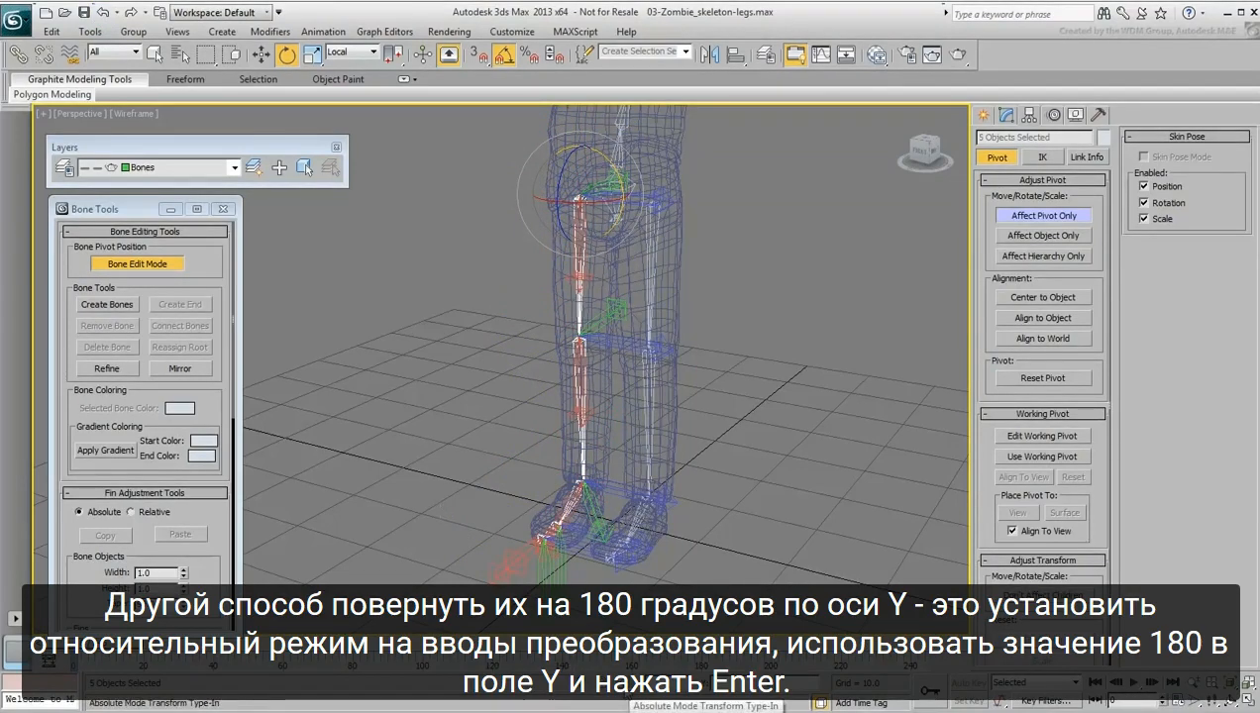
# Rotate the right leg bones' pivots 180 degrees about local Y using a relative (offset) transform value
pyautogui.click(620, 683)
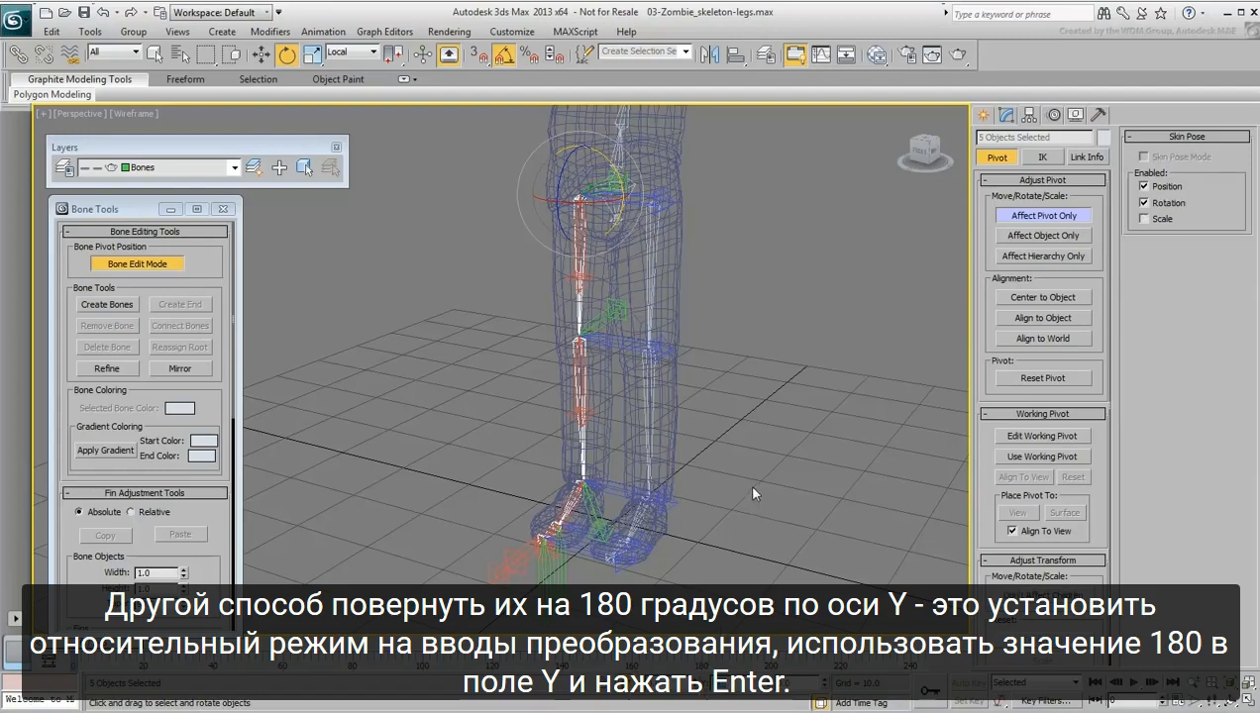
pyautogui.press('Return')
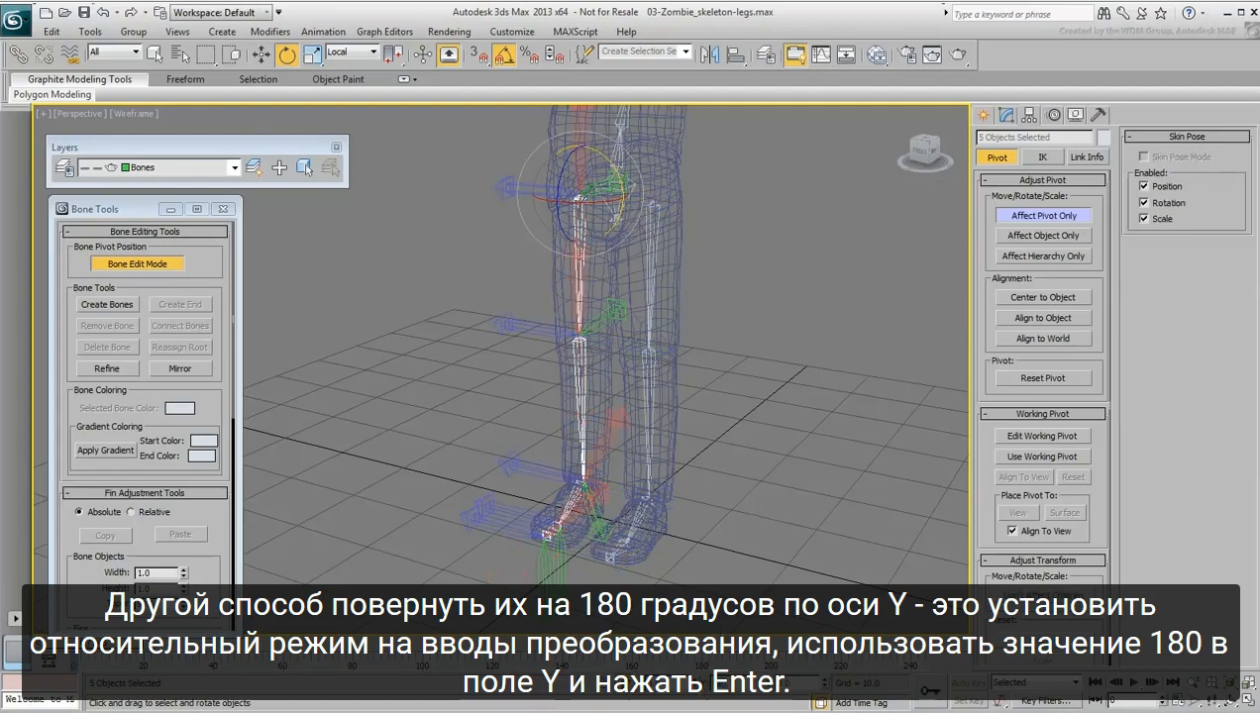
pyautogui.moveTo(875, 307); pyautogui.dragTo(875, 315, button='middle')
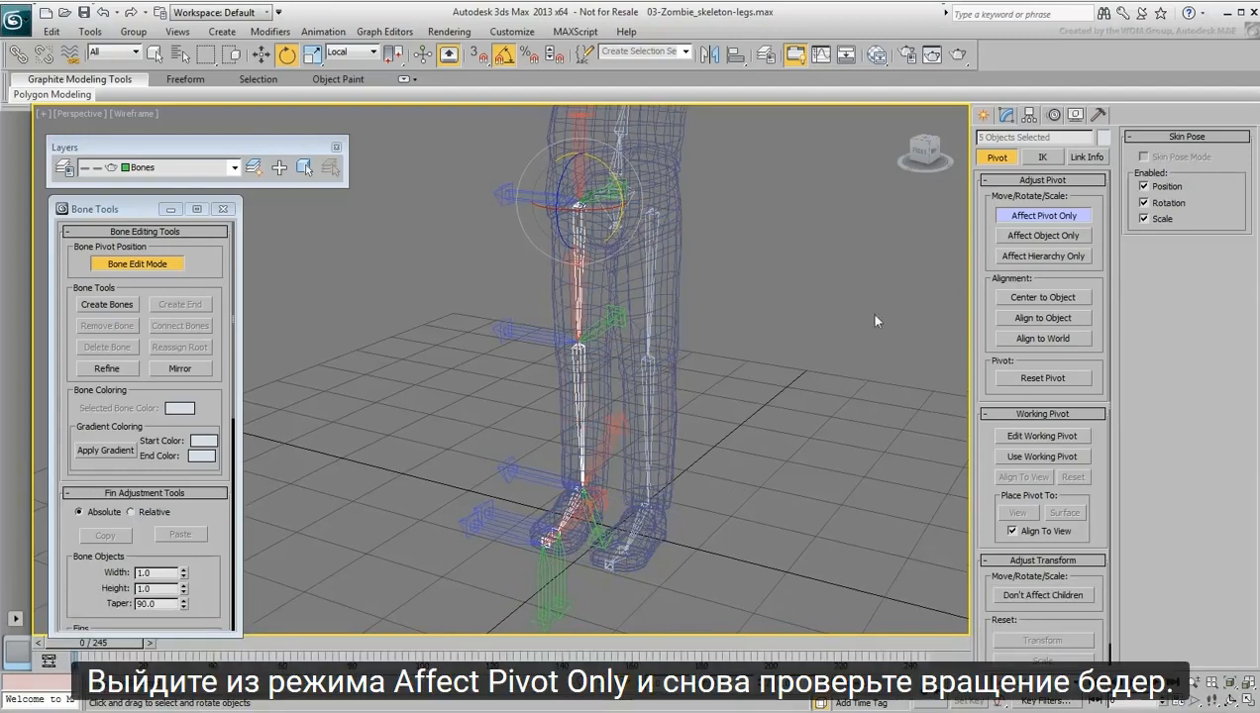
# Leave Affect Pivot Only mode, select both thigh bones, and test-rotate them together, cancelling the rotation
pyautogui.click(1044, 216)
pyautogui.click(827, 342)
pyautogui.moveTo(757, 281); pyautogui.dragTo(570, 293)
pyautogui.moveTo(606, 177); pyautogui.dragTo(566, 188)
pyautogui.rightClick(614, 195)
pyautogui.rightClick(567, 188)
# Test-rotate both thigh bones about their local X axis in the perspective view, cancelling the rotation
pyautogui.keyDown('alt'); pyautogui.moveTo(566, 198); pyautogui.dragTo(562, 305, button='middle'); pyautogui.keyUp('alt')
pyautogui.scroll(5, 560, 305)
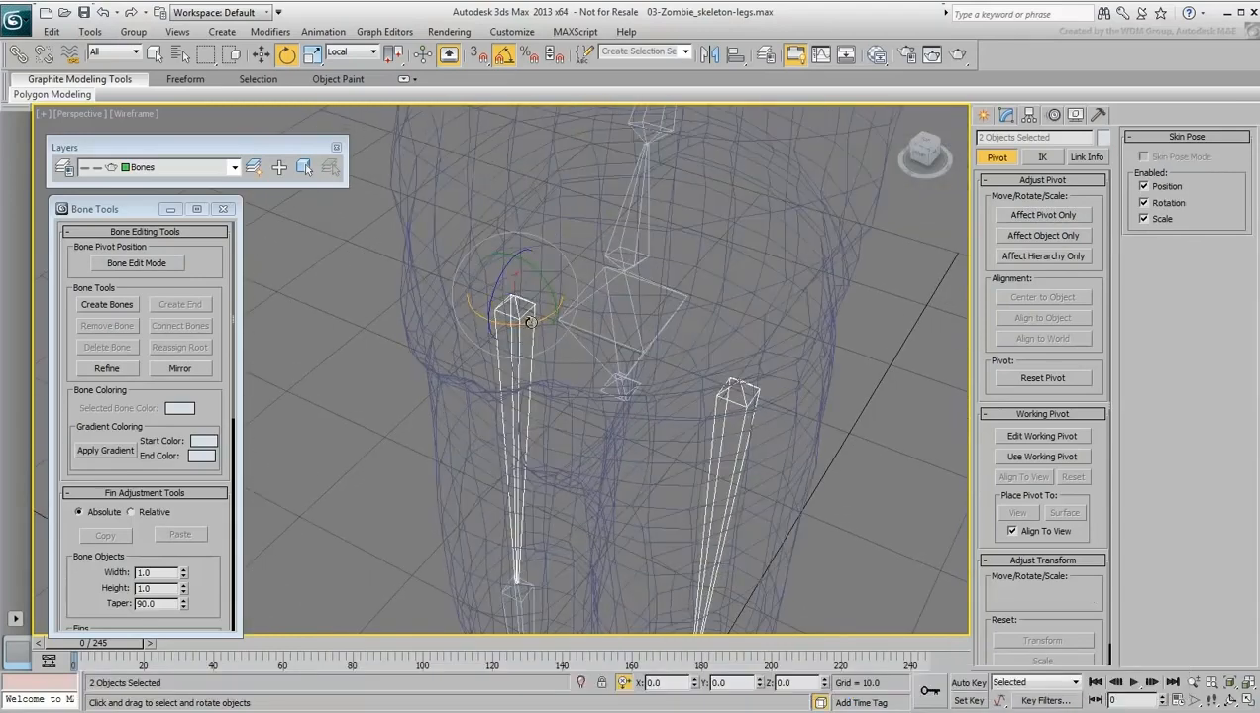
pyautogui.scroll(-8, 651, 275)
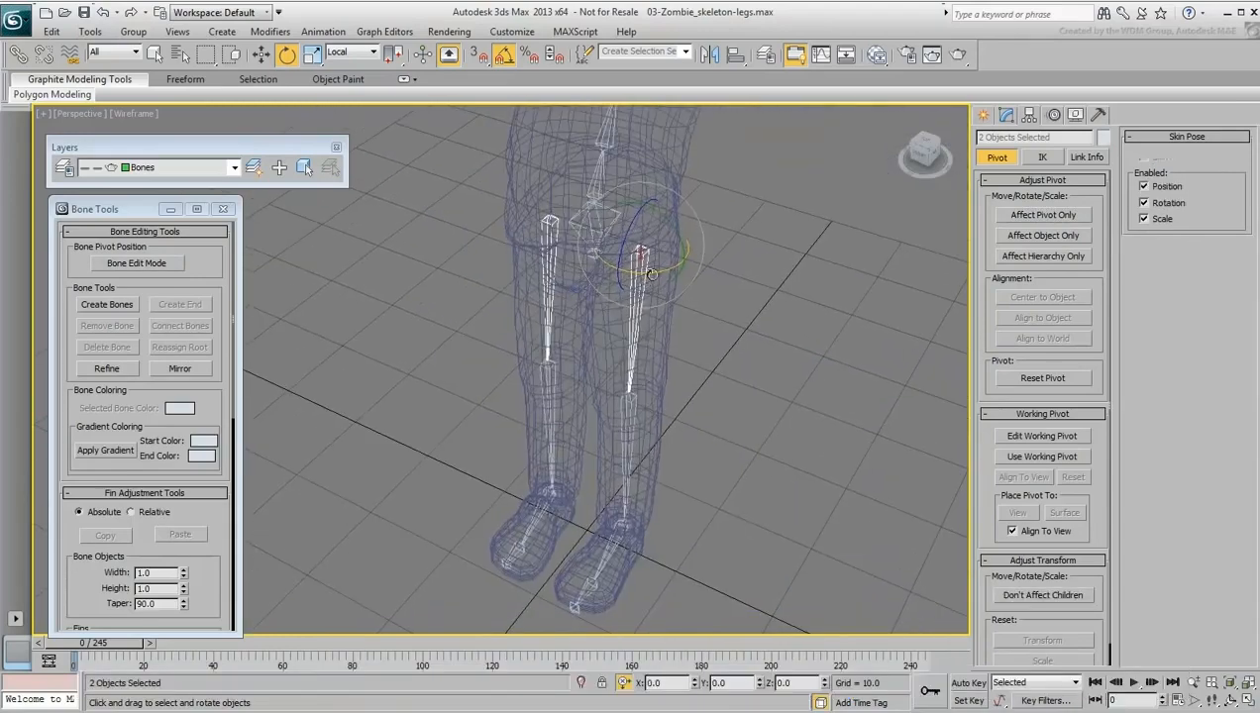
pyautogui.moveTo(652, 274)
pyautogui.mouseDown()
pyautogui.moveTo(662, 270)
pyautogui.moveTo(648, 276)
pyautogui.mouseUp()
pyautogui.rightClick(648, 276)
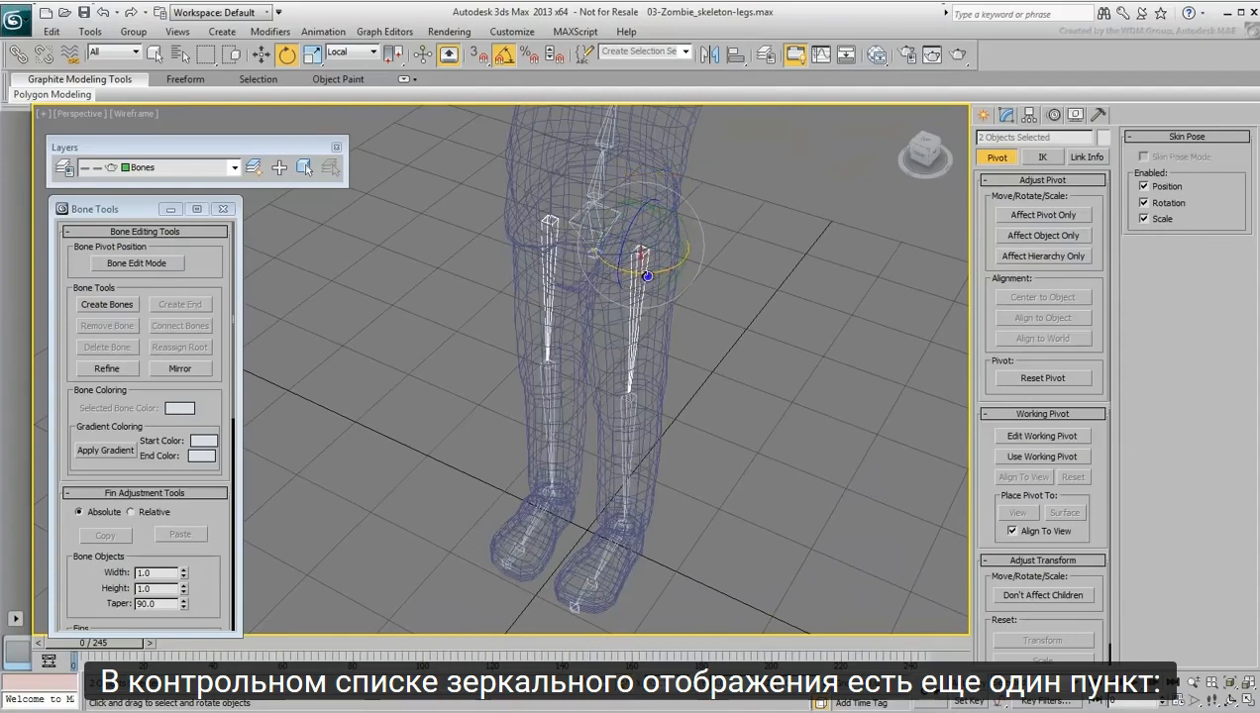
# Select the whole right leg bone chain and reset the stretch of its bones
pyautogui.keyDown('alt'); pyautogui.moveTo(736, 397); pyautogui.dragTo(731, 355, button='middle'); pyautogui.keyUp('alt')
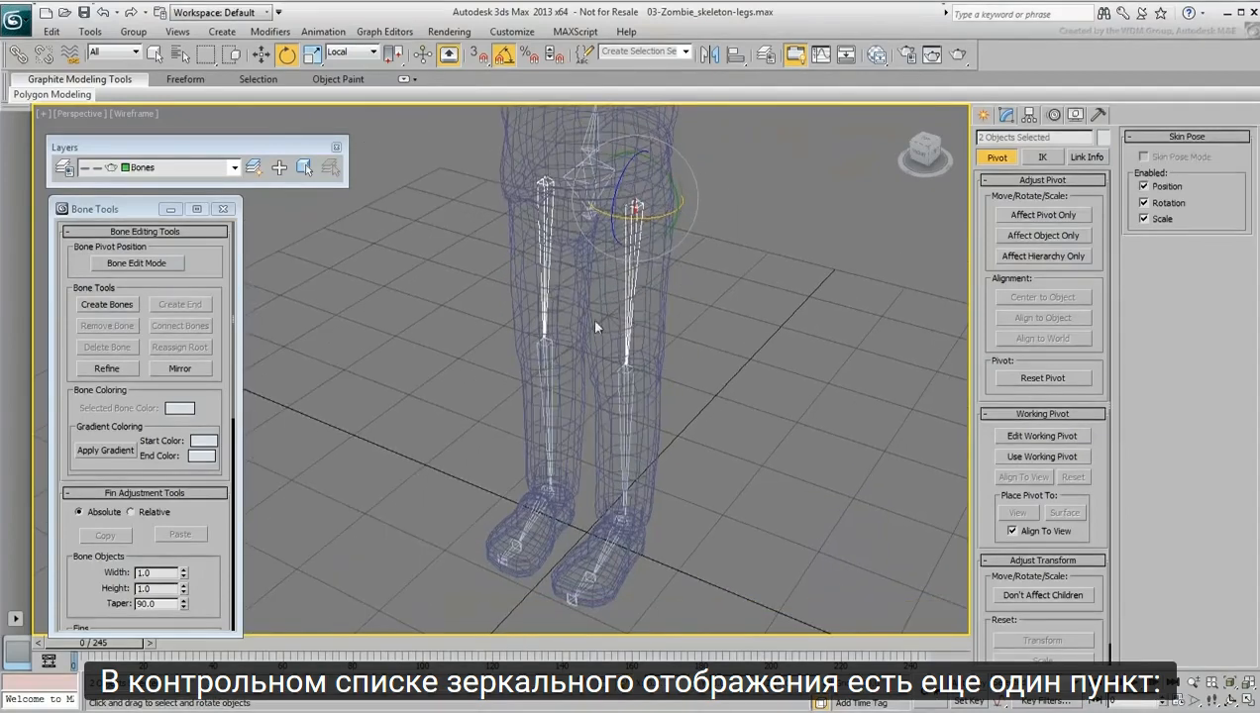
pyautogui.doubleClick(546, 271)
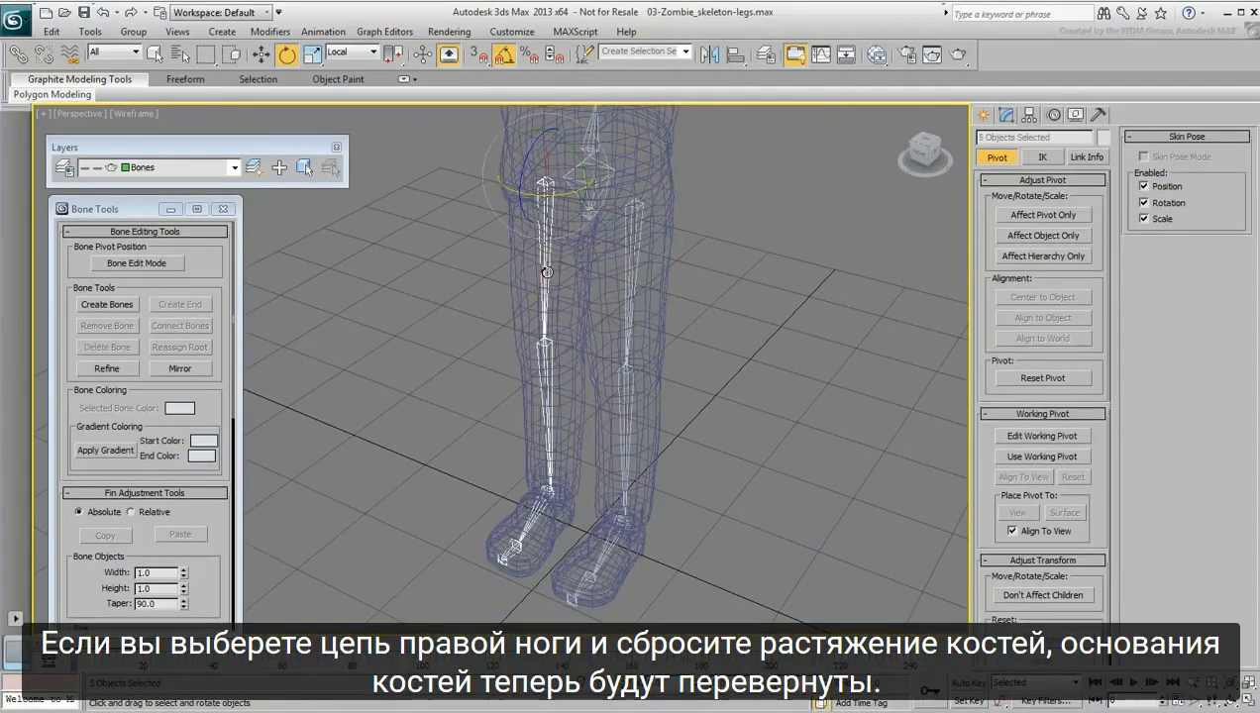
pyautogui.moveTo(212, 580); pyautogui.dragTo(222, 162)
pyautogui.click(175, 511)
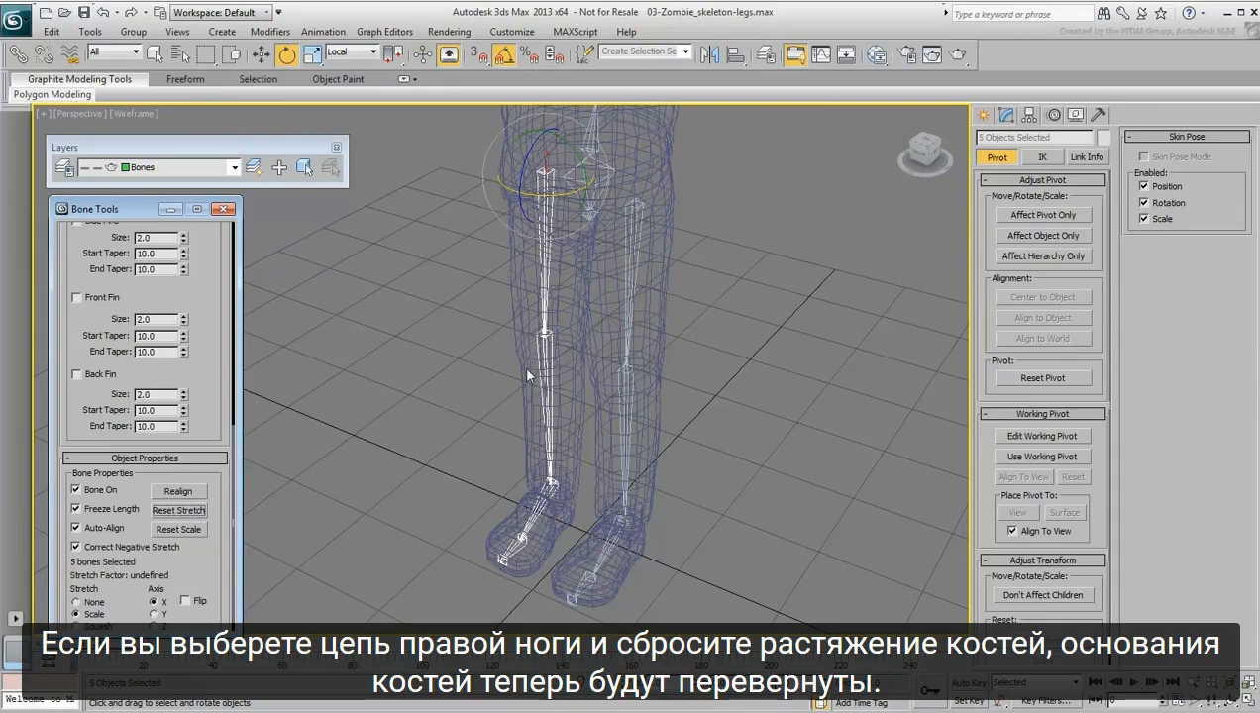
# Inspect the bone bases at the right knee and ankle, and set the right leg bones' width and height to -1
pyautogui.scroll(10, 527, 375)
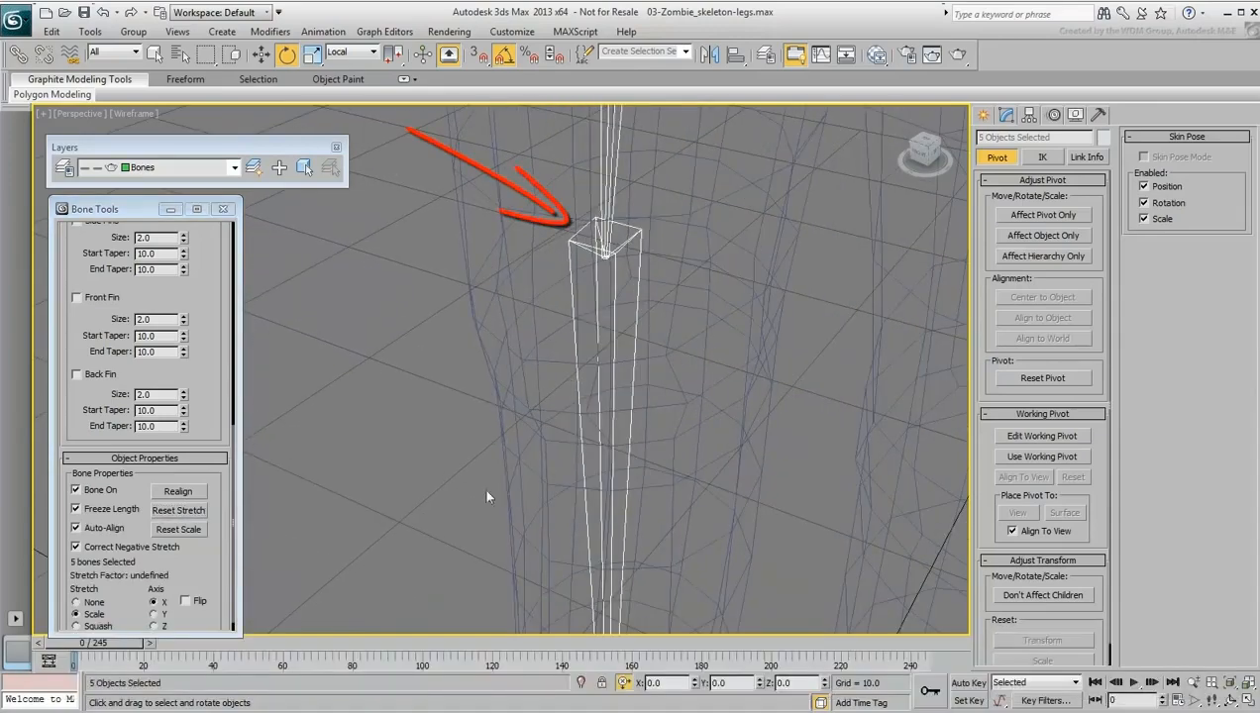
pyautogui.moveTo(486, 491); pyautogui.dragTo(496, 134, button='middle')
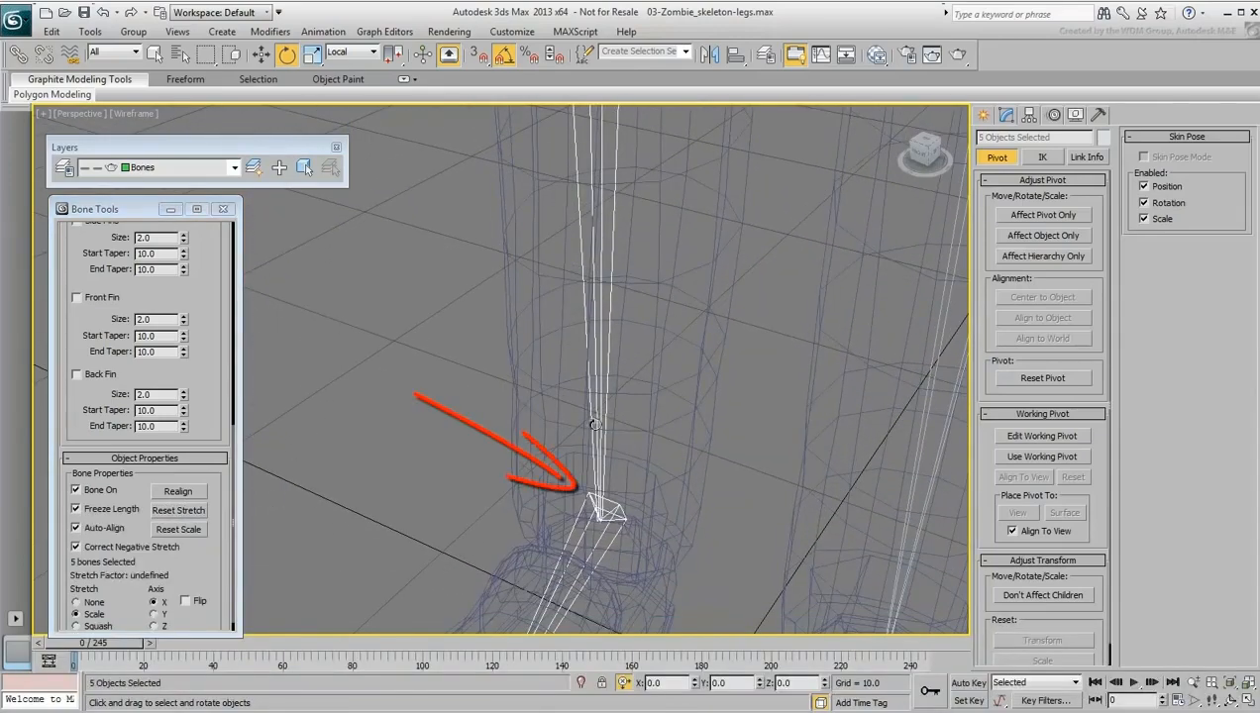
pyautogui.moveTo(716, 501)
pyautogui.mouseDown(button='middle')
pyautogui.moveTo(467, 272)
pyautogui.moveTo(466, 302)
pyautogui.mouseUp(button='middle')
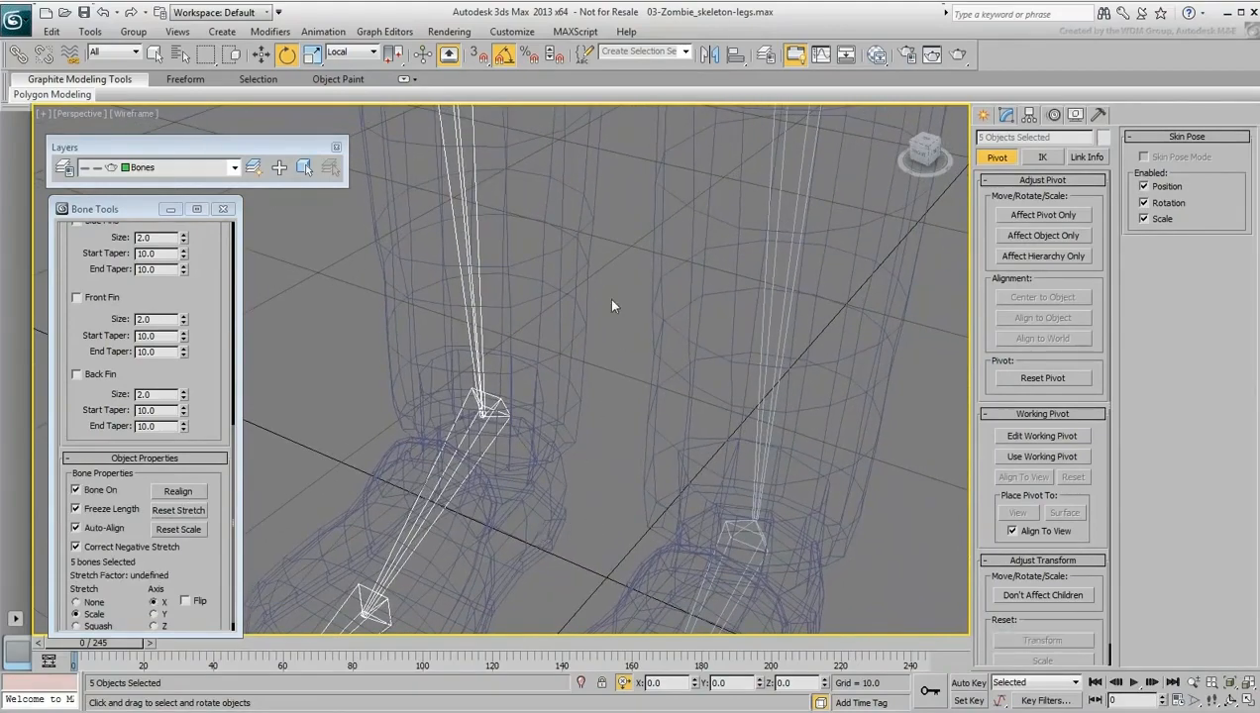
pyautogui.moveTo(613, 304); pyautogui.dragTo(547, 684, button='middle')
pyautogui.scroll(-10, 556, 434)
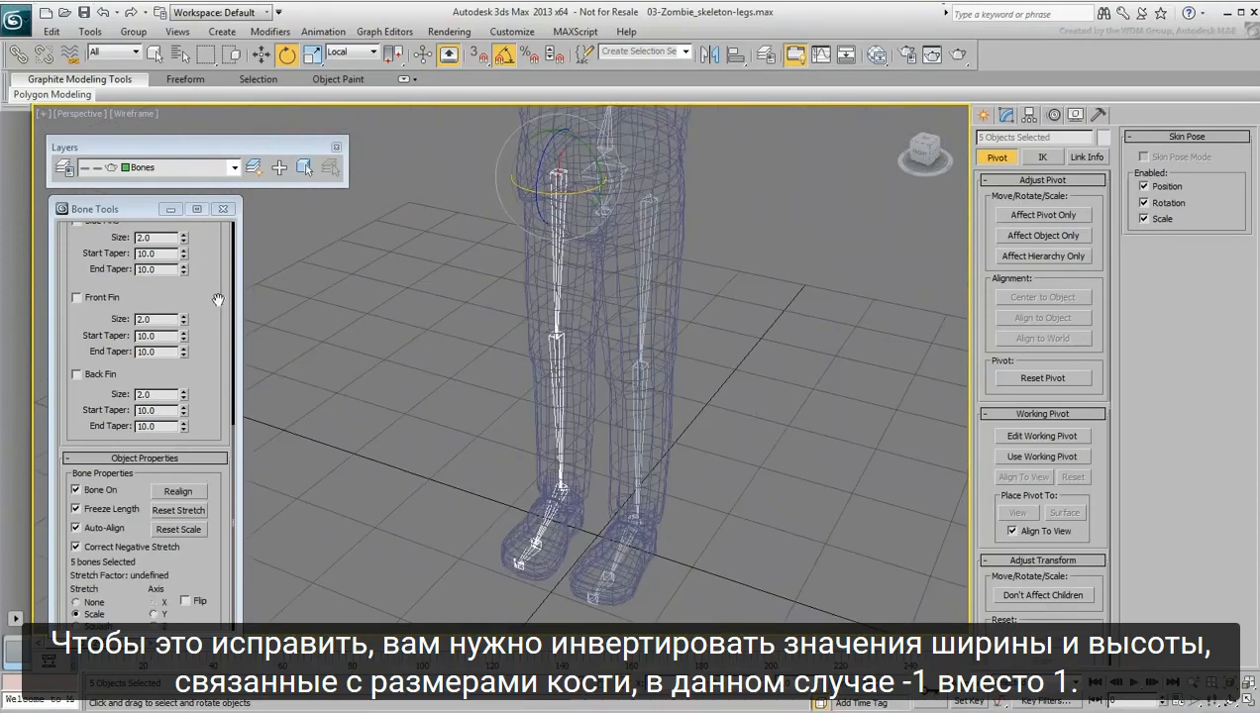
pyautogui.scroll(5, 209, 299)
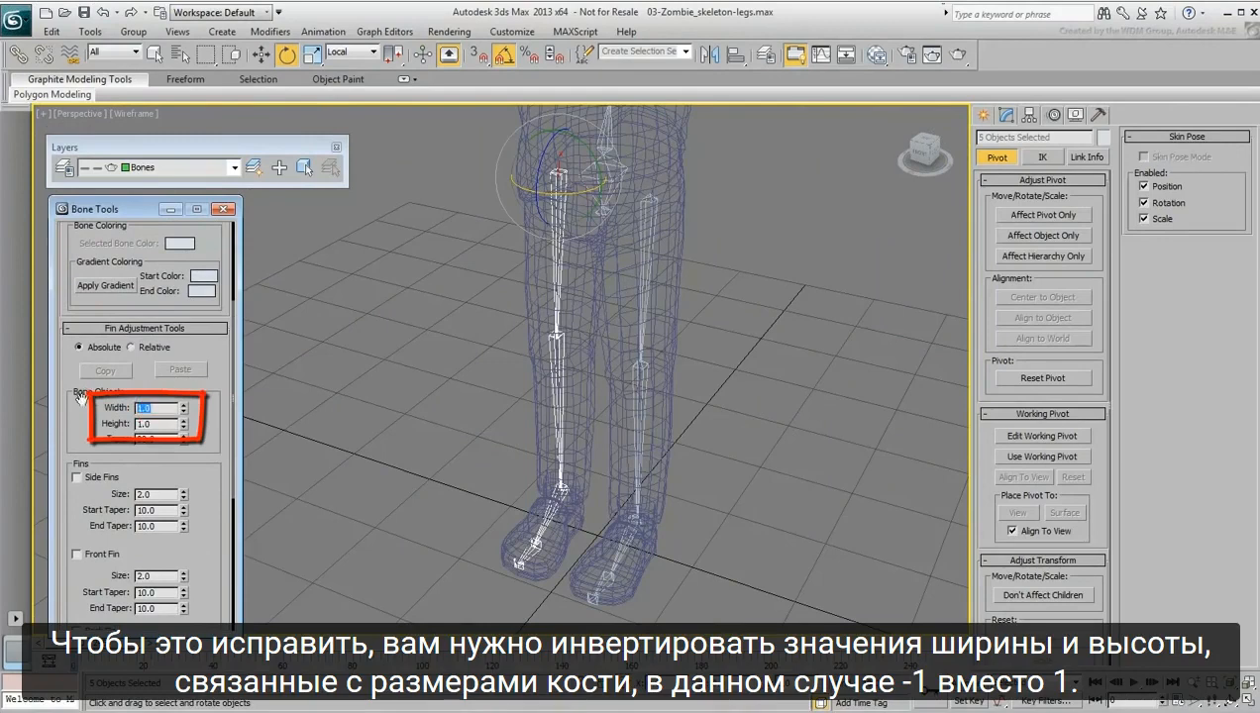
pyautogui.press('Tab')
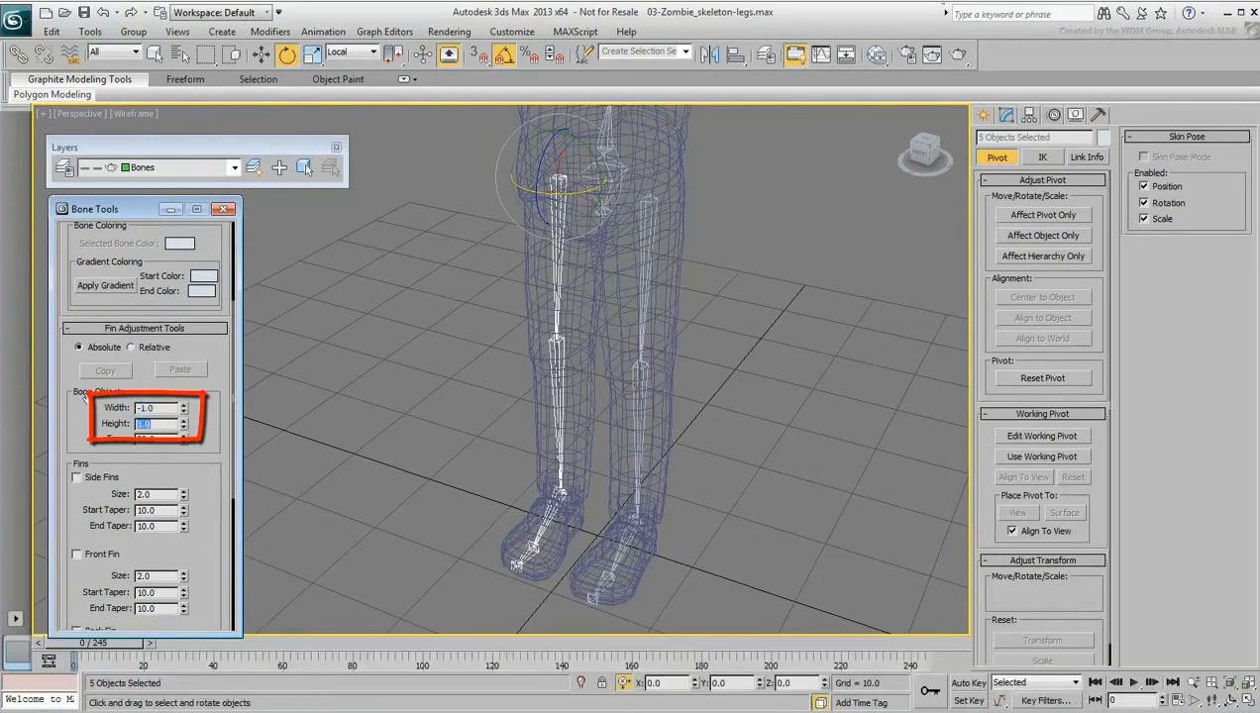
pyautogui.write('-1')
pyautogui.press('Return')
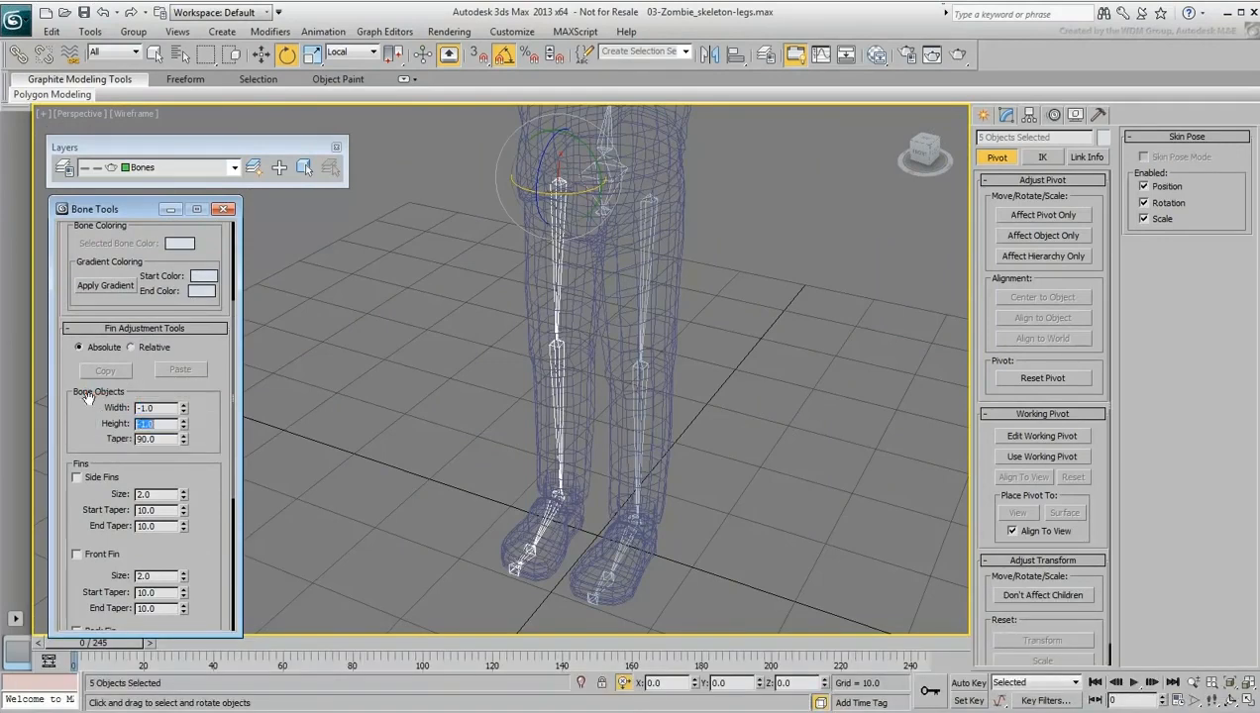
# Inspect the corrected right leg bones, copy the name of the right toe nub bone, and delete that nub
pyautogui.scroll(5, 572, 359)
pyautogui.scroll(-3, 568, 353)
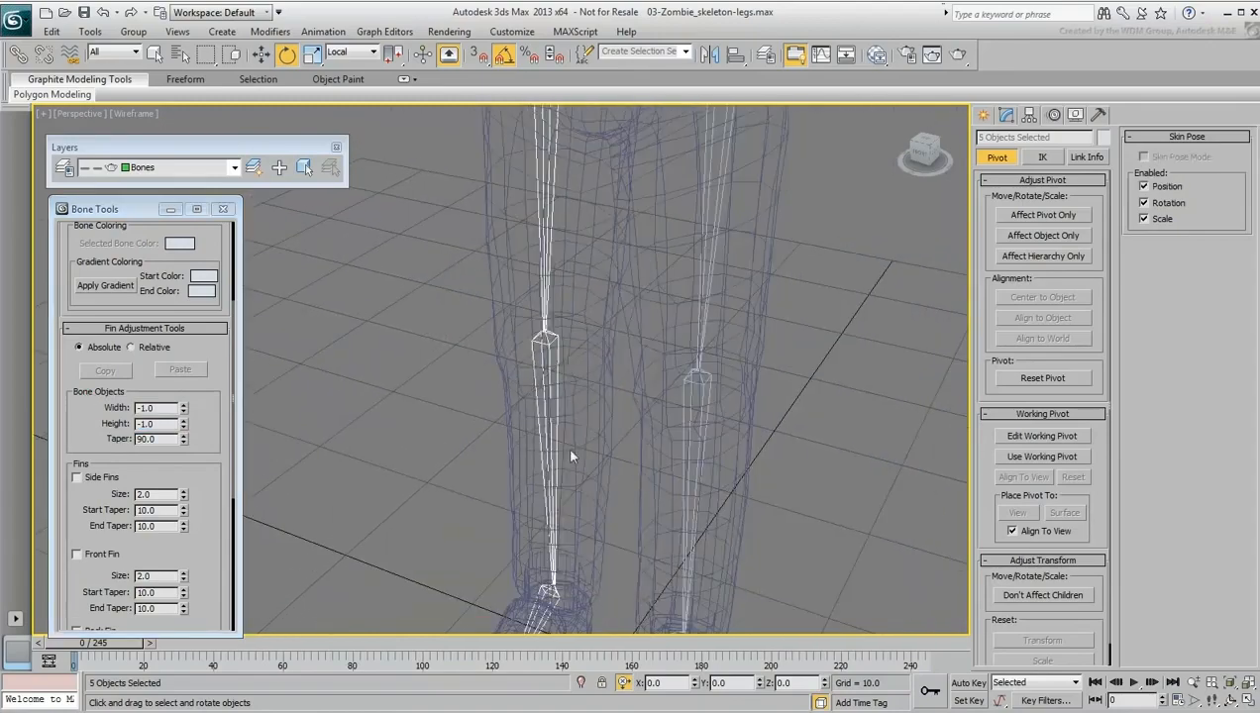
pyautogui.moveTo(576, 616); pyautogui.dragTo(608, 144, button='middle')
pyautogui.scroll(4, 582, 521)
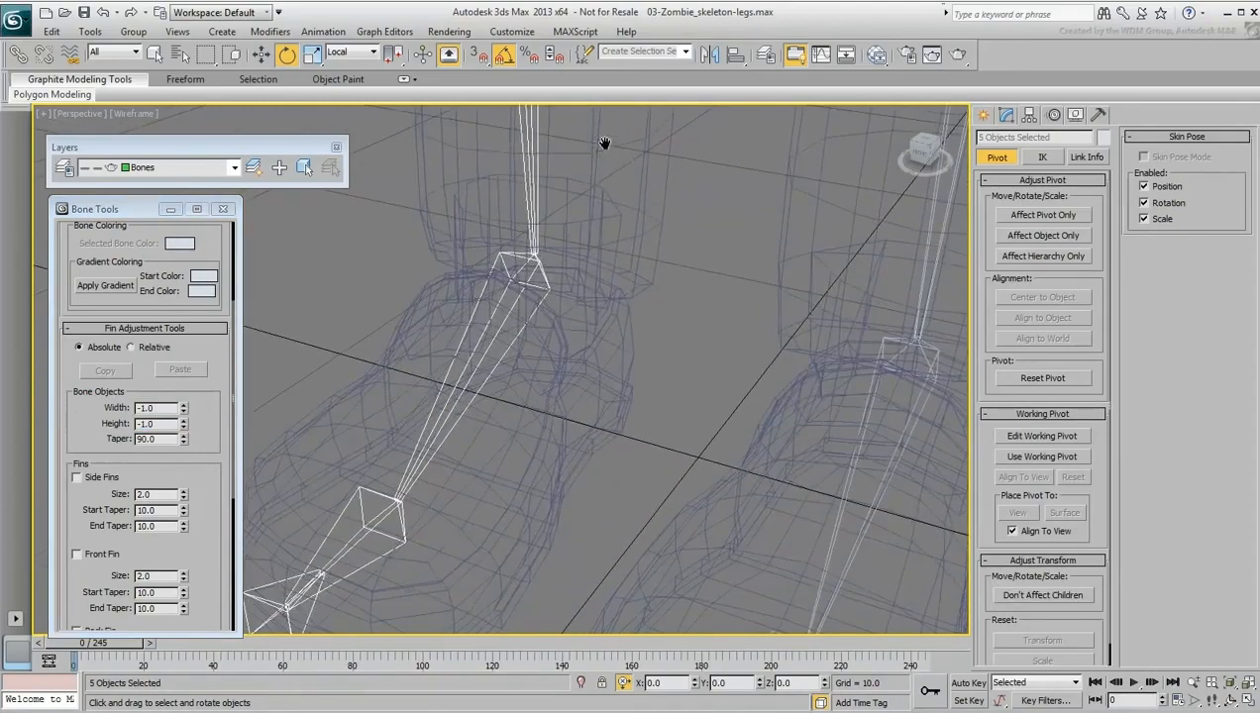
pyautogui.scroll(-5, 530, 334)
pyautogui.scroll(1, 522, 386)
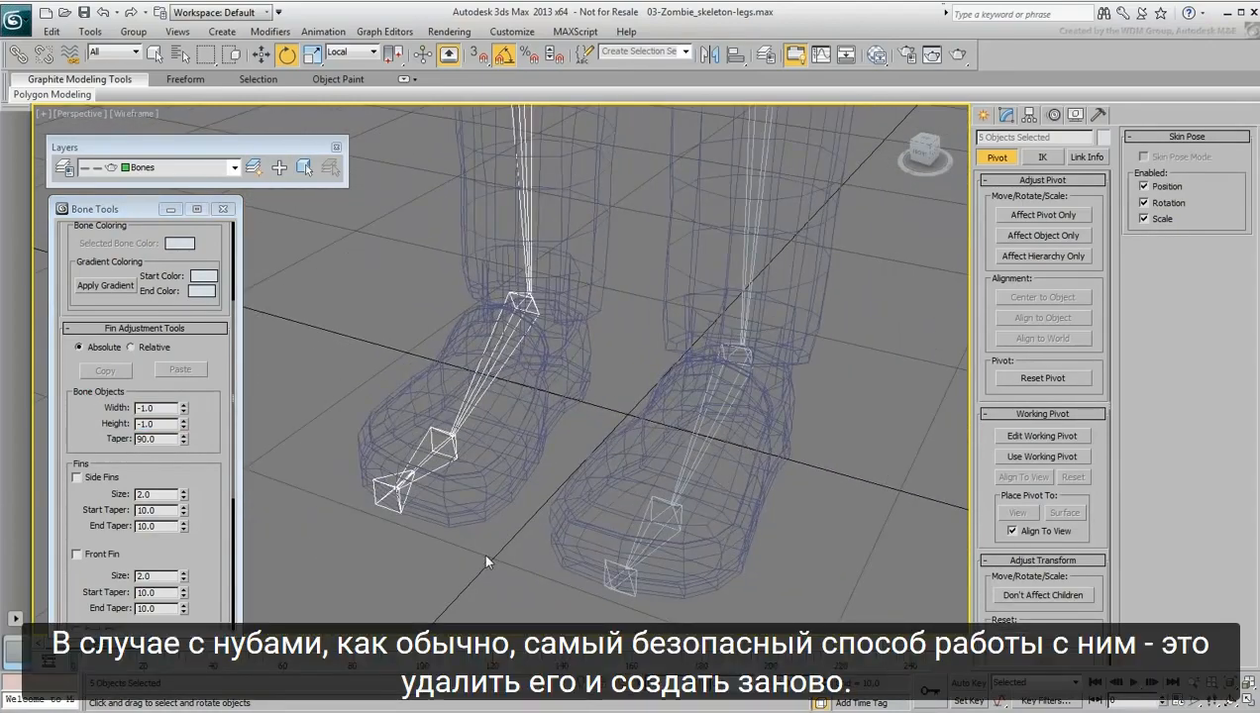
pyautogui.click(378, 505)
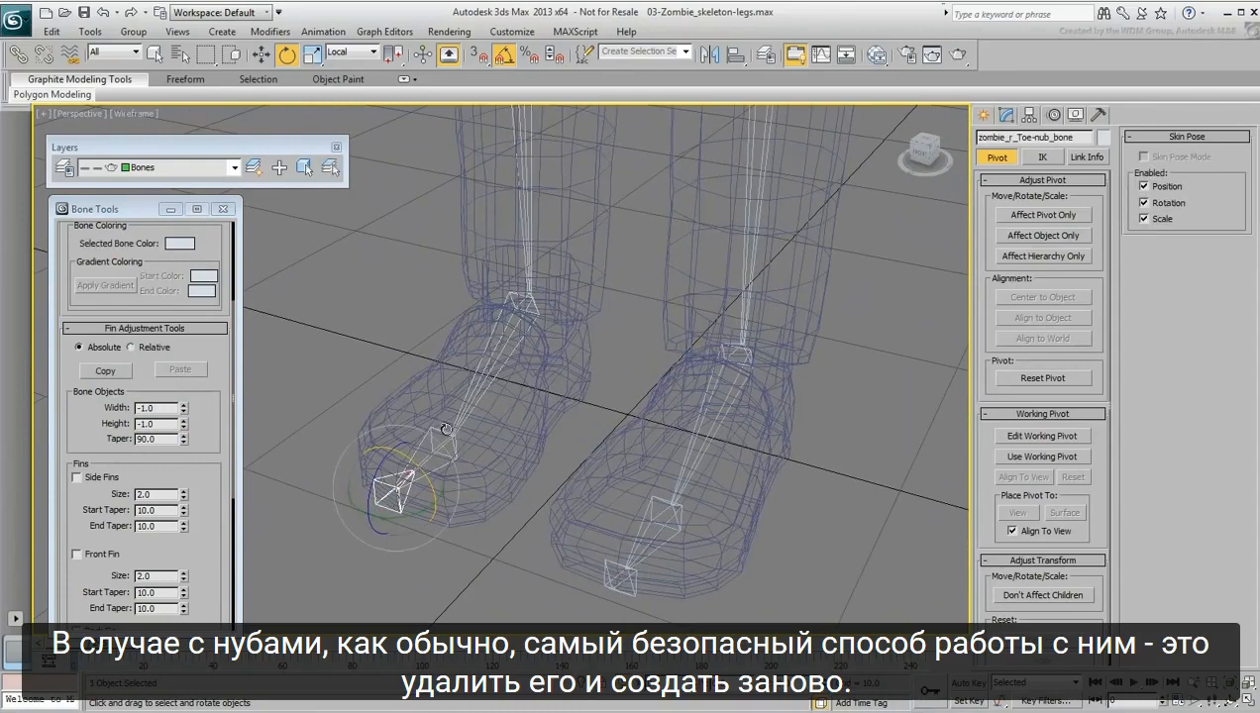
pyautogui.doubleClick(1079, 139)
pyautogui.hotkey('ctrl', 'c')
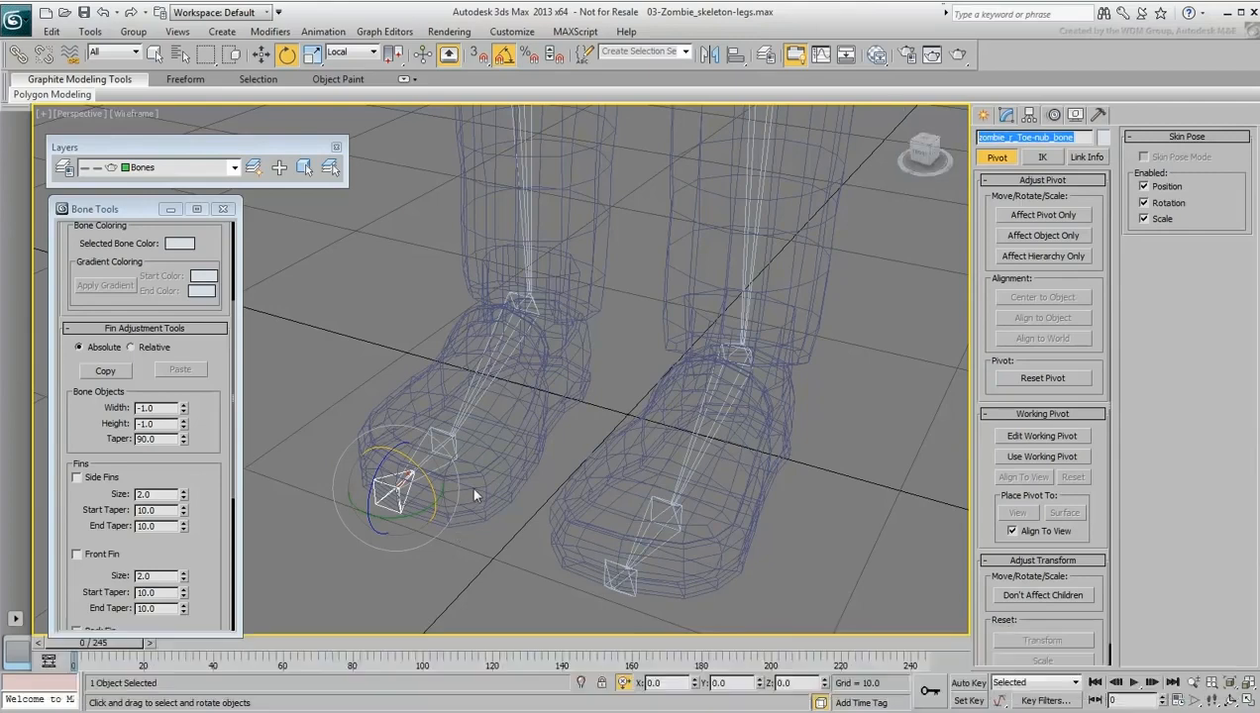
pyautogui.press('Delete')
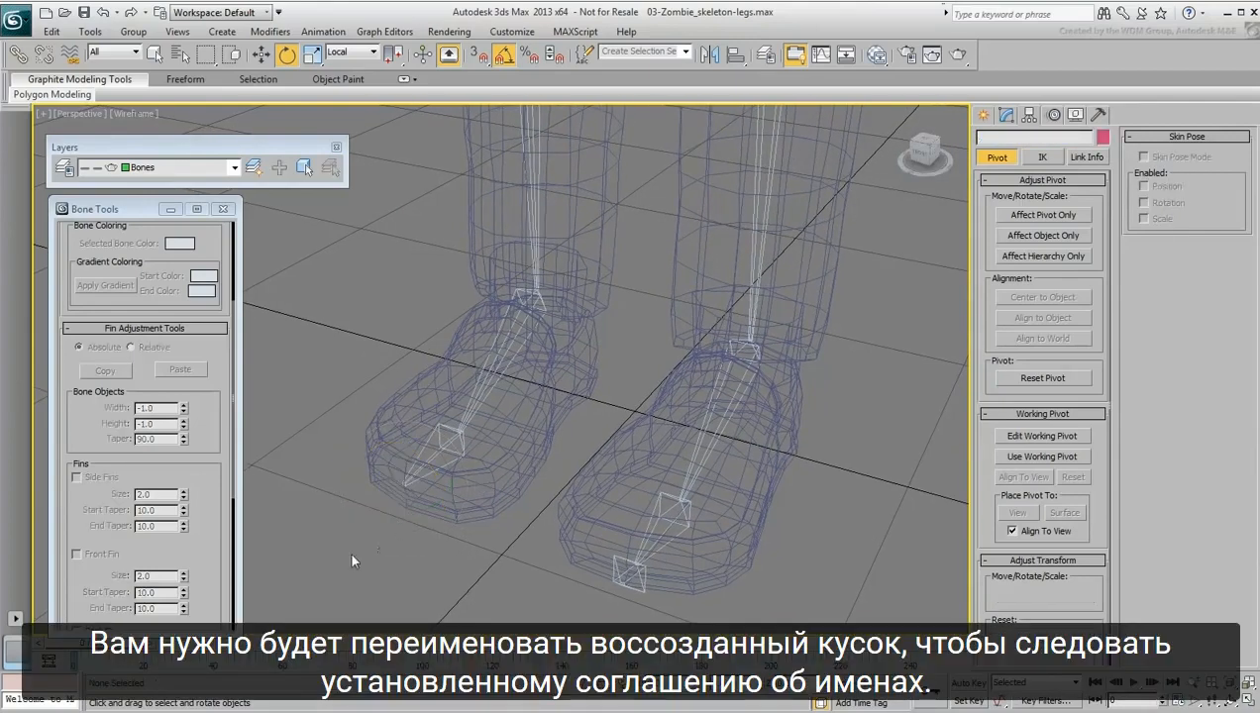
# Create a new end bone on the right toe bone, name it zombie_r_Toe-nub_bone, and clear the selection
pyautogui.moveTo(349, 550); pyautogui.dragTo(366, 487)
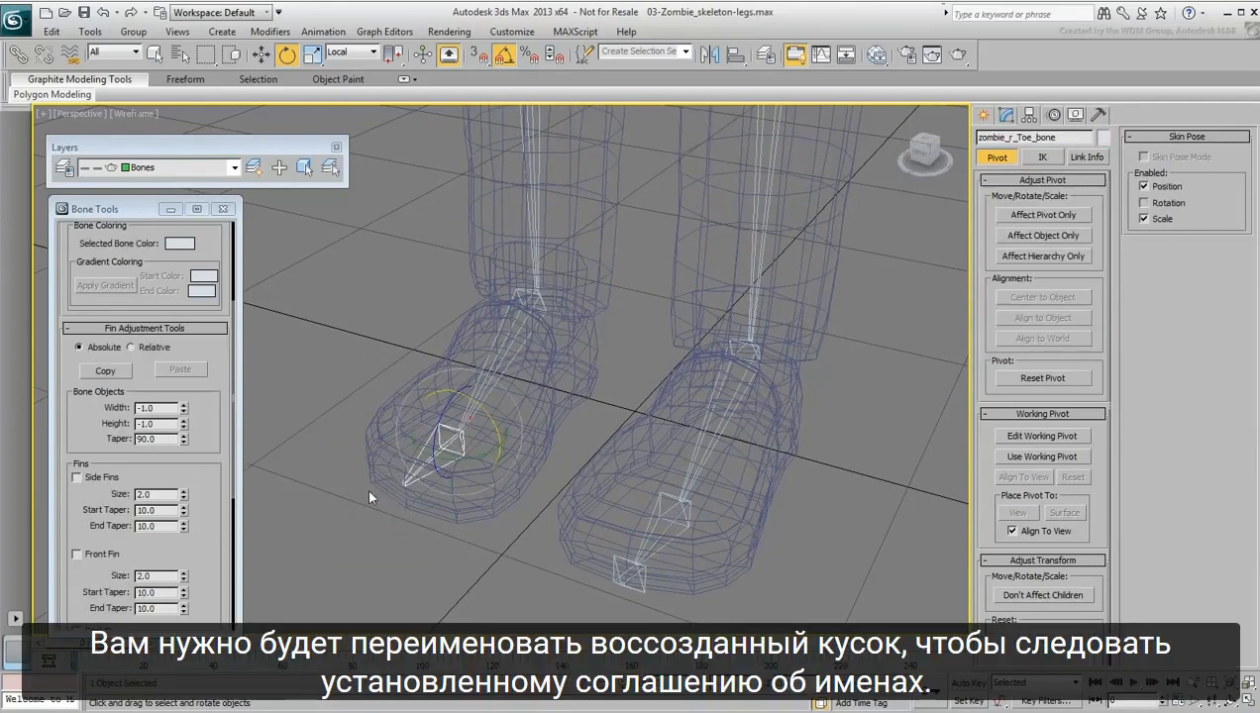
pyautogui.moveTo(199, 341); pyautogui.dragTo(205, 504)
pyautogui.click(187, 306)
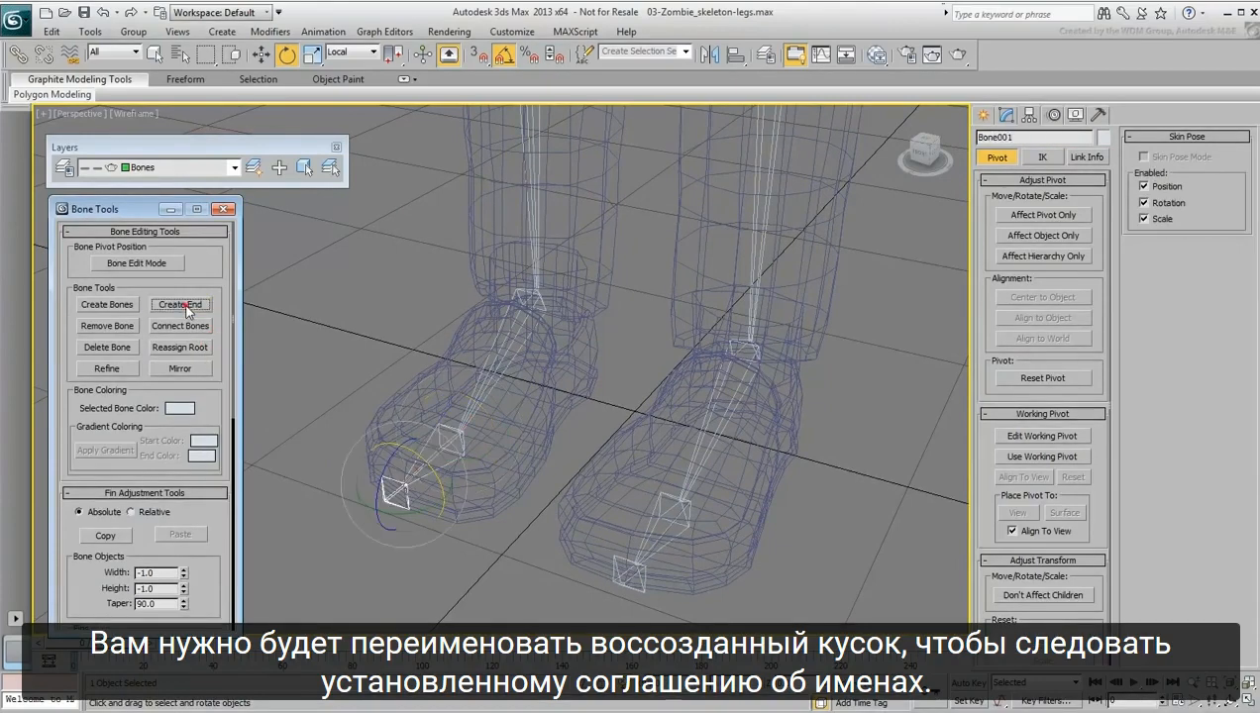
pyautogui.click(1031, 136)
pyautogui.hotkey('ctrl', 'v')
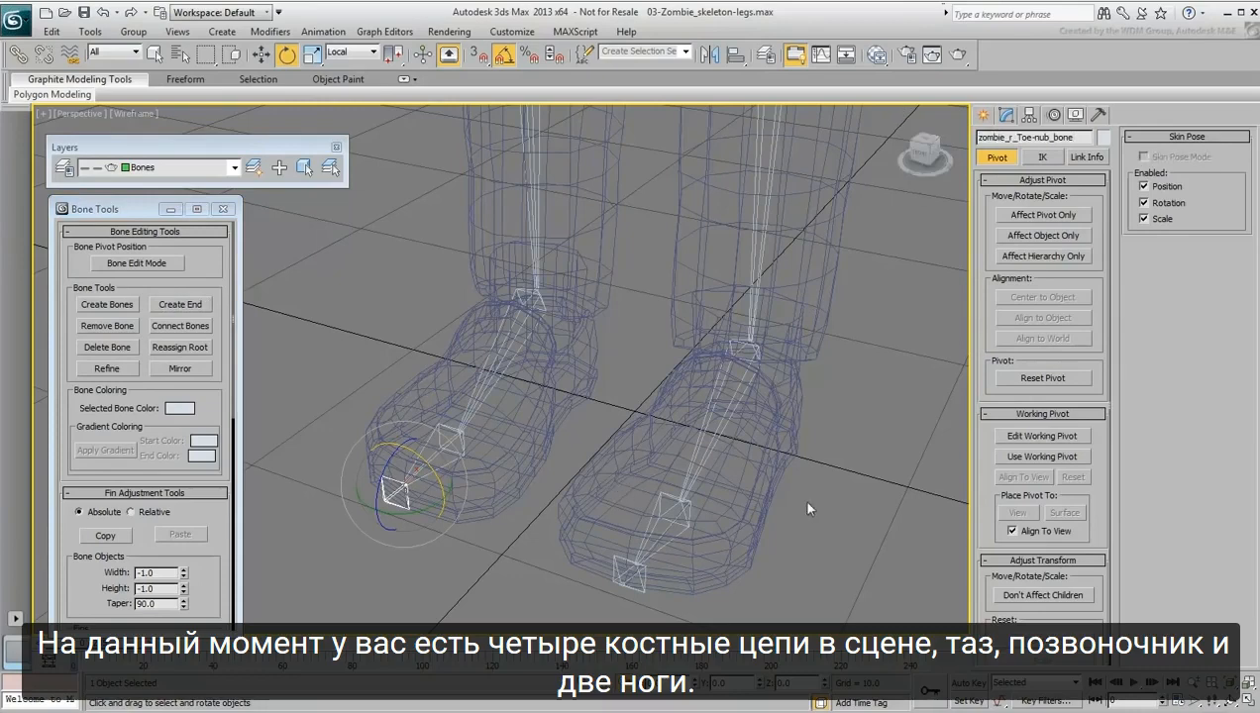
pyautogui.scroll(-5, 749, 372)
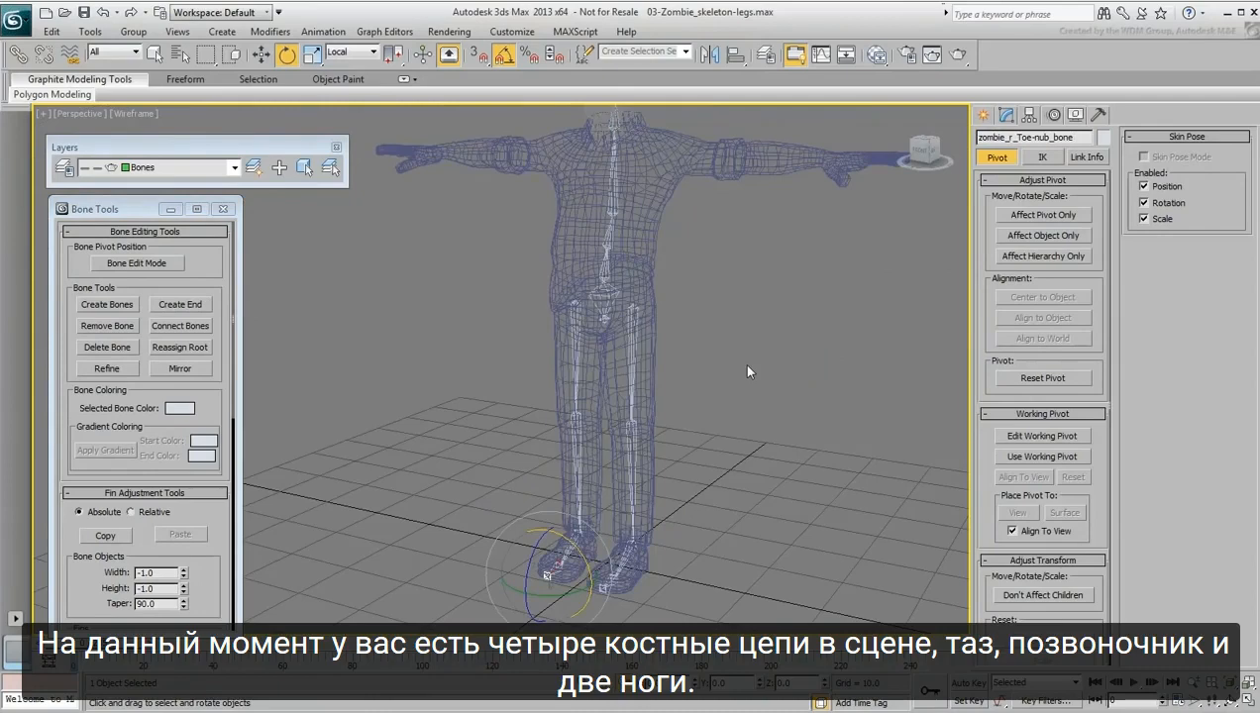
pyautogui.click(716, 281)
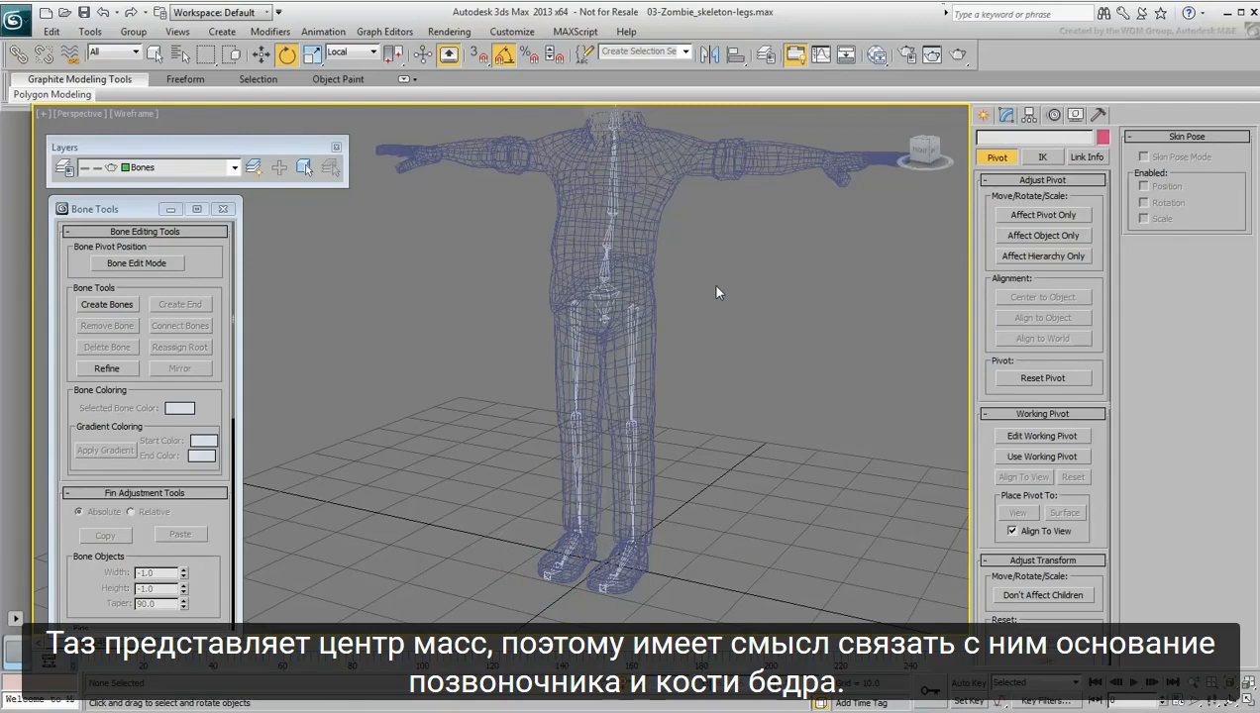
# Link the zombie_Spine1_bone and both thigh bones to the pelvis bone as their parent
pyautogui.press('w')
pyautogui.click(608, 268)
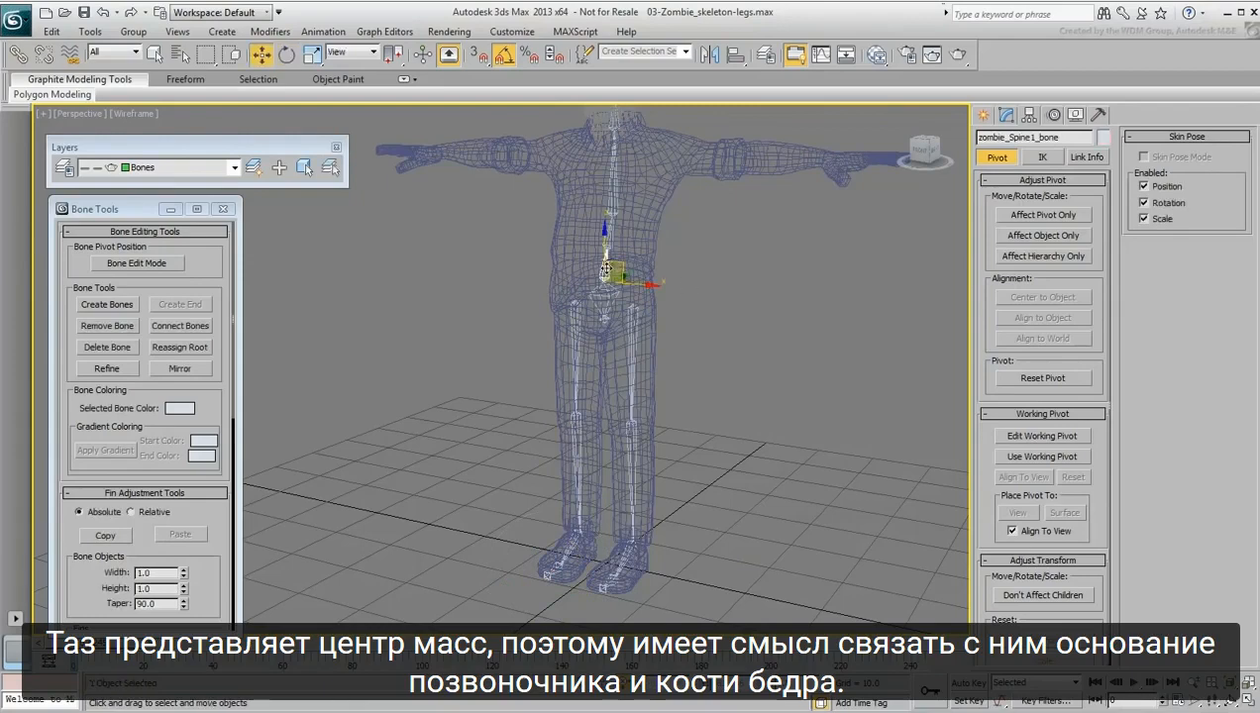
pyautogui.keyDown('ctrl'); pyautogui.click(619, 355); pyautogui.keyUp('ctrl')
pyautogui.keyDown('ctrl'); pyautogui.click(581, 346); pyautogui.keyUp('ctrl')
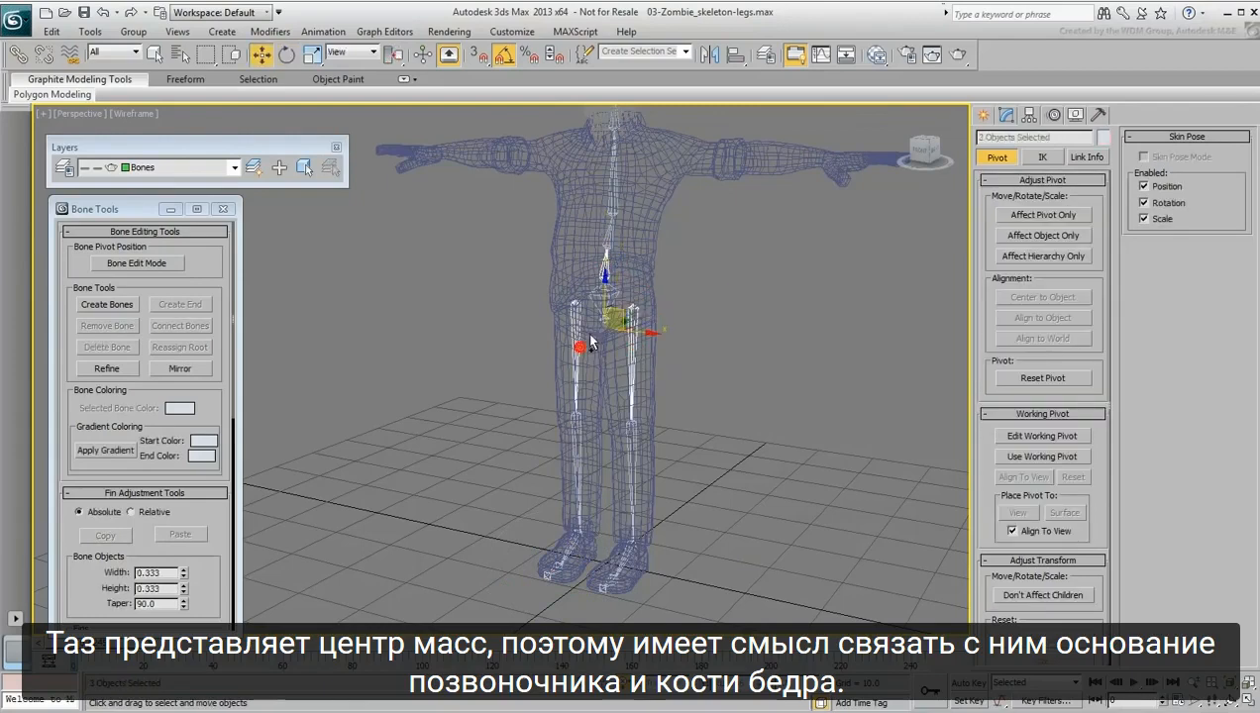
pyautogui.scroll(5, 630, 288)
pyautogui.moveTo(630, 288); pyautogui.dragTo(499, 361, button='middle')
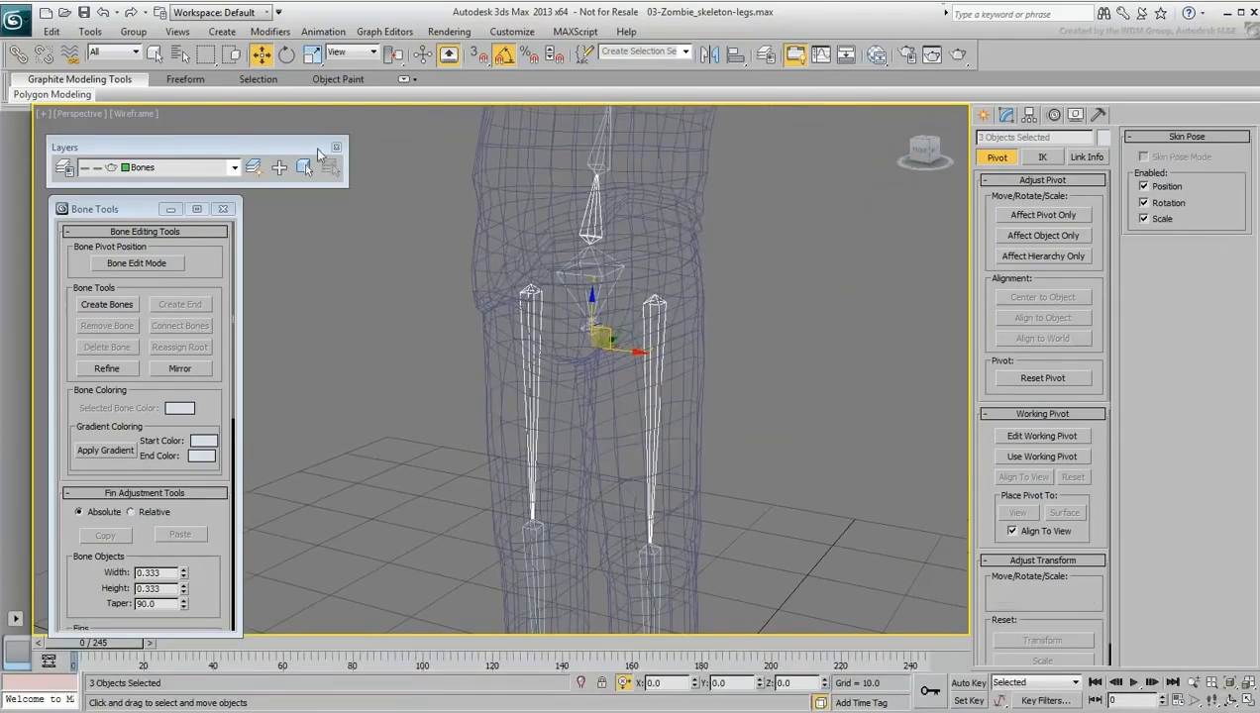
pyautogui.click(17, 55)
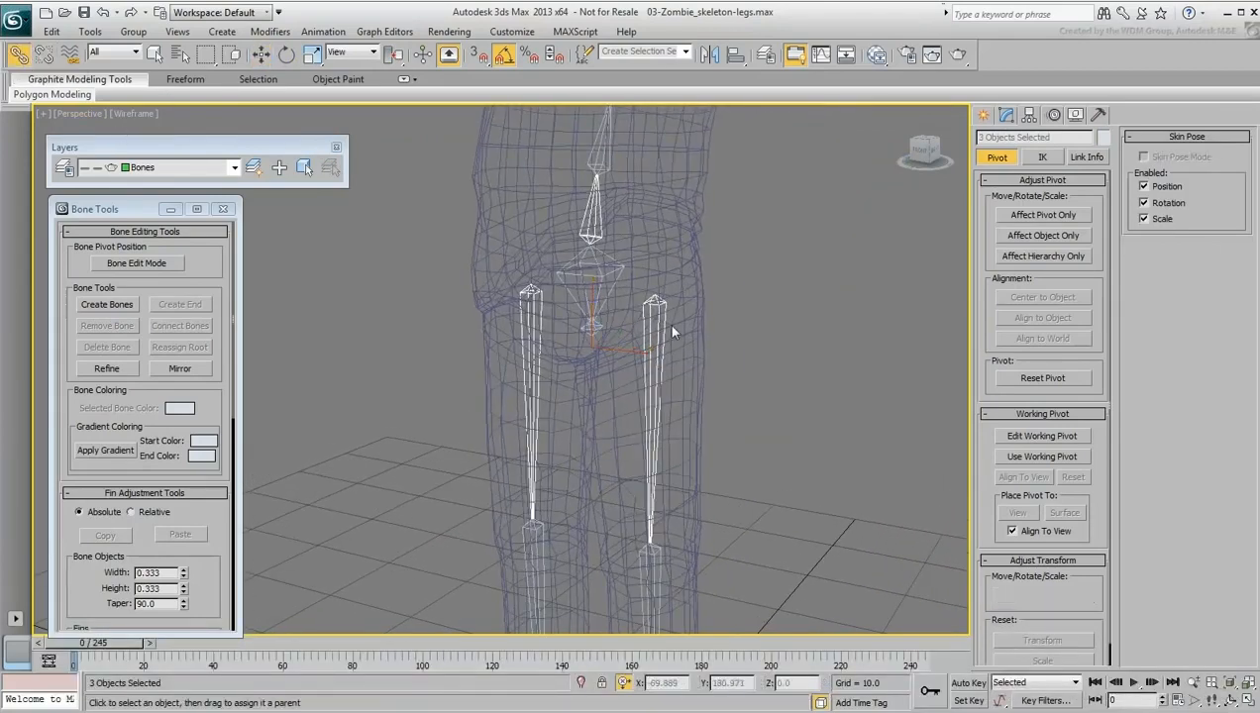
pyautogui.moveTo(656, 329); pyautogui.dragTo(601, 277)
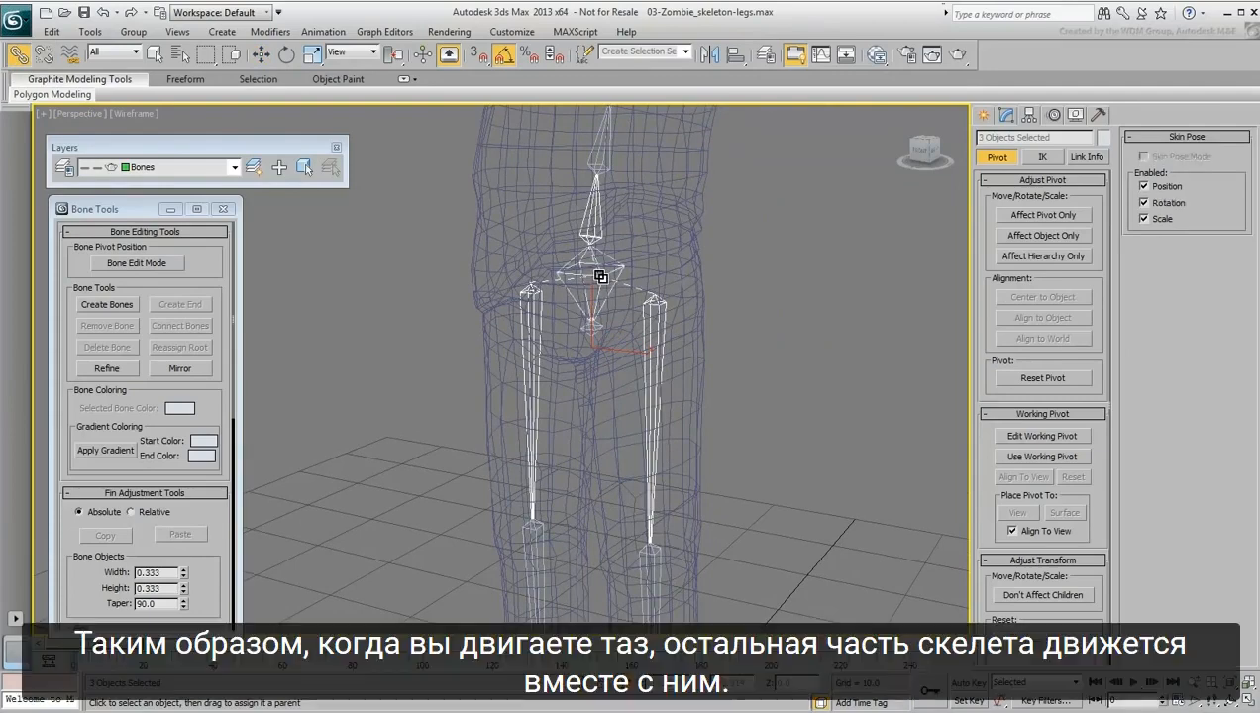
# Test-move zombie_Pelvis_bone to check that the spine and legs follow it, and cancel the move
pyautogui.scroll(-6, 535, 317)
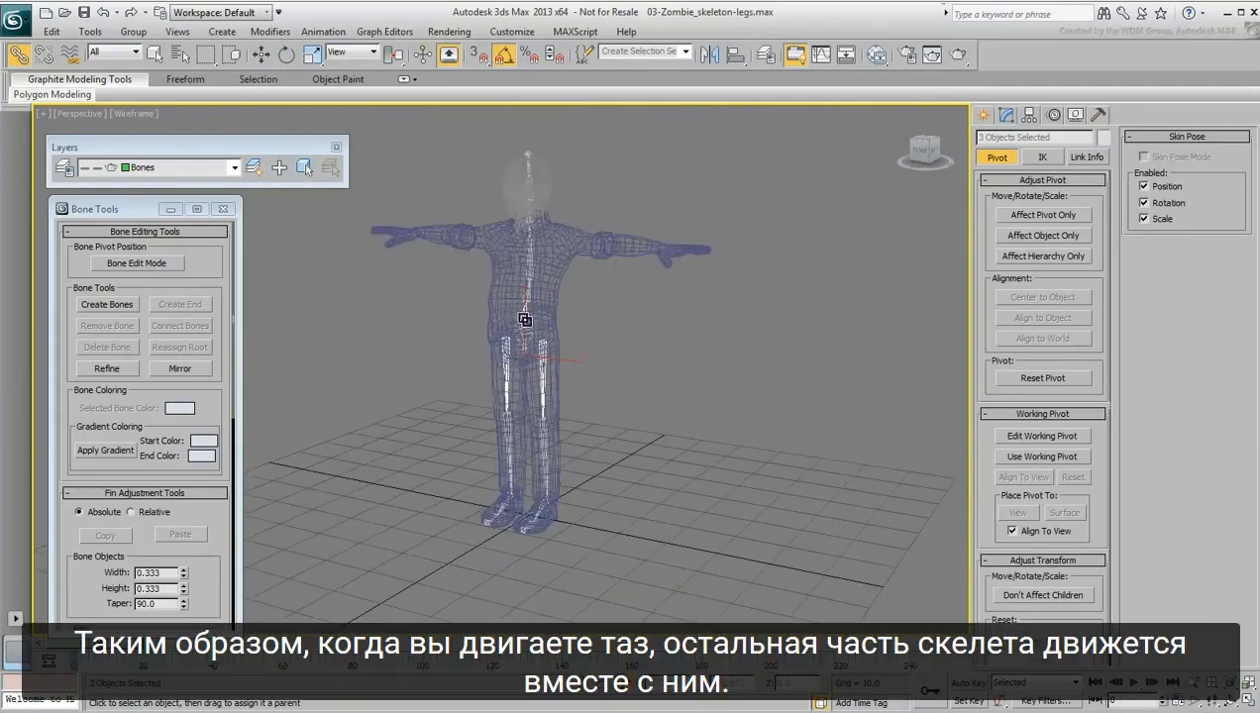
pyautogui.click(528, 330)
pyautogui.rightClick(524, 332)
pyautogui.click(543, 346)
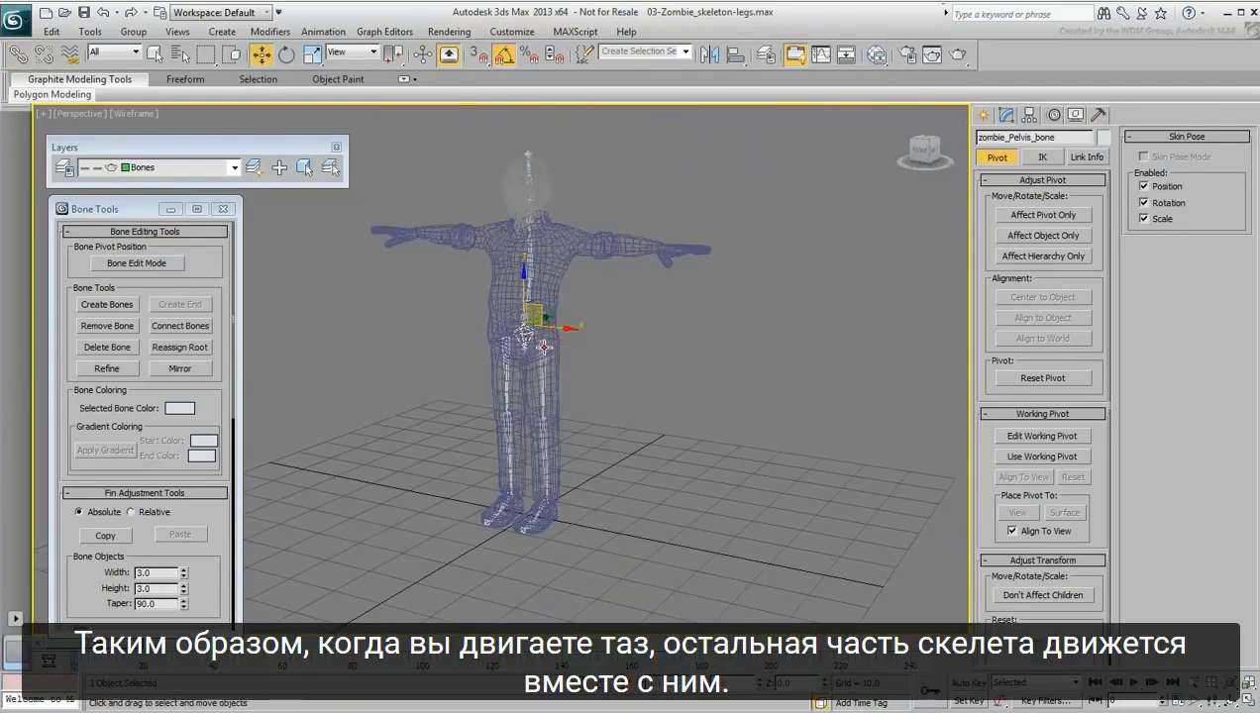
pyautogui.moveTo(540, 311); pyautogui.dragTo(570, 289)
pyautogui.rightClick(569, 290)
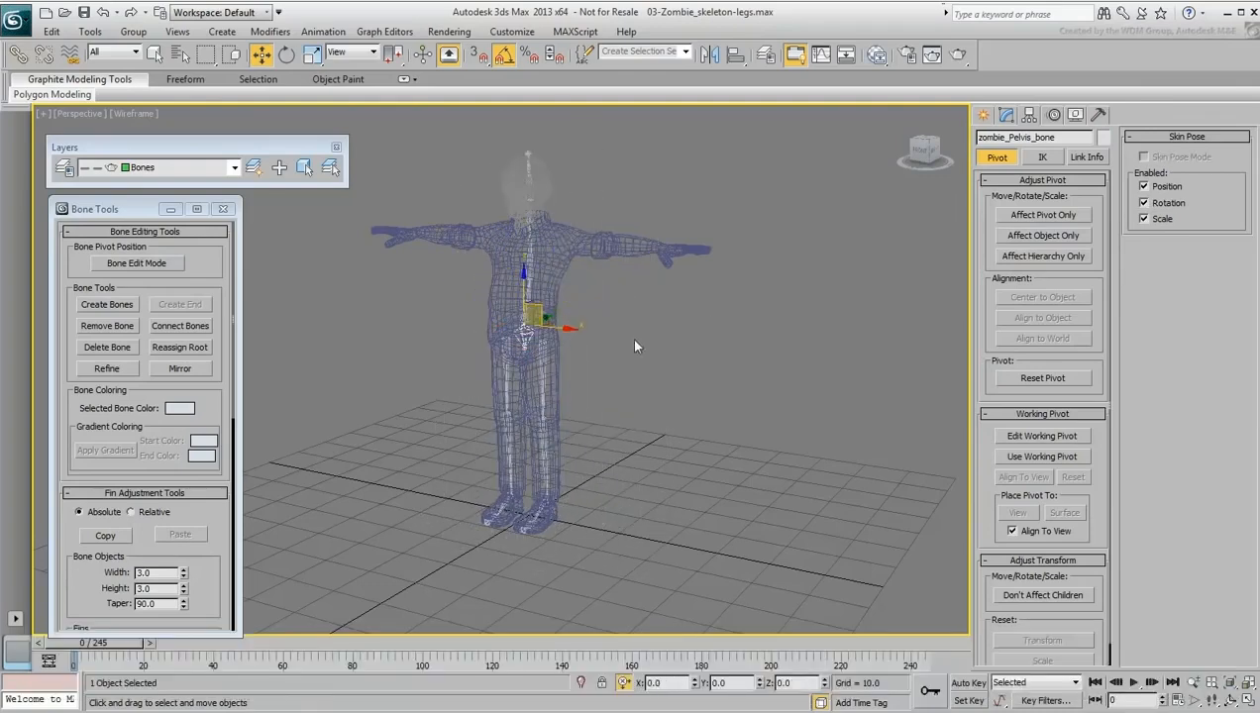
pyautogui.moveTo(639, 337); pyautogui.dragTo(643, 376, button='middle')
pyautogui.scroll(2, 620, 372)
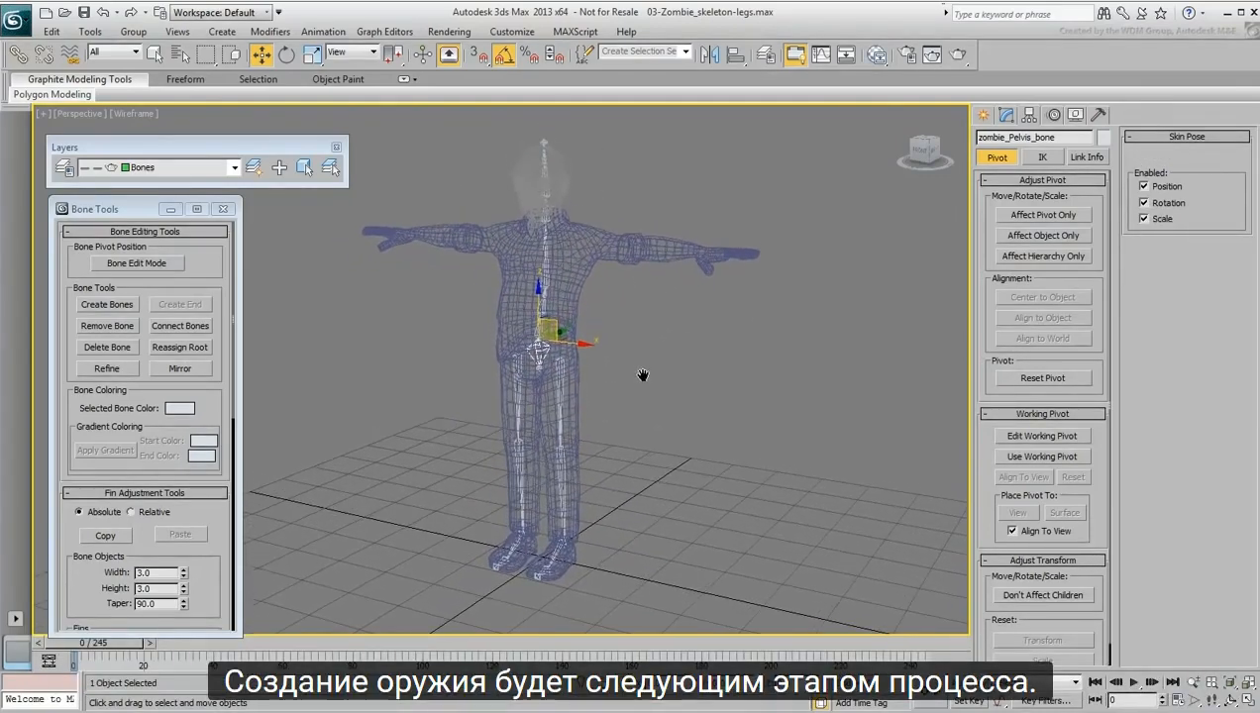